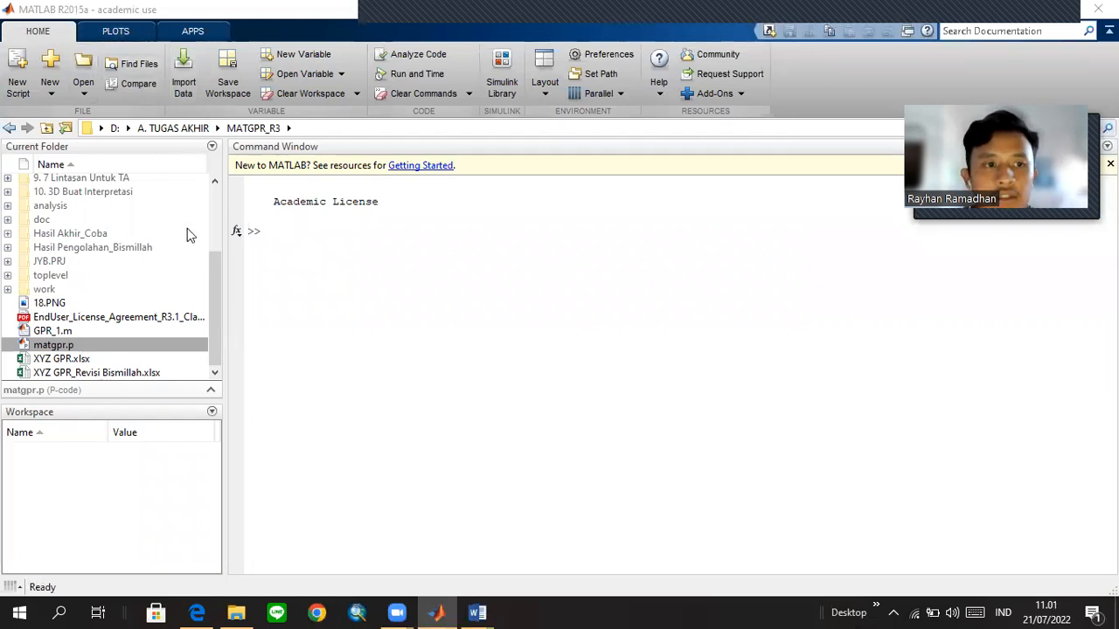
Run matgpr.p from the current folder to launch matGPR, and move its window fully into view.
left_click(120, 334)
left_click(119, 347)
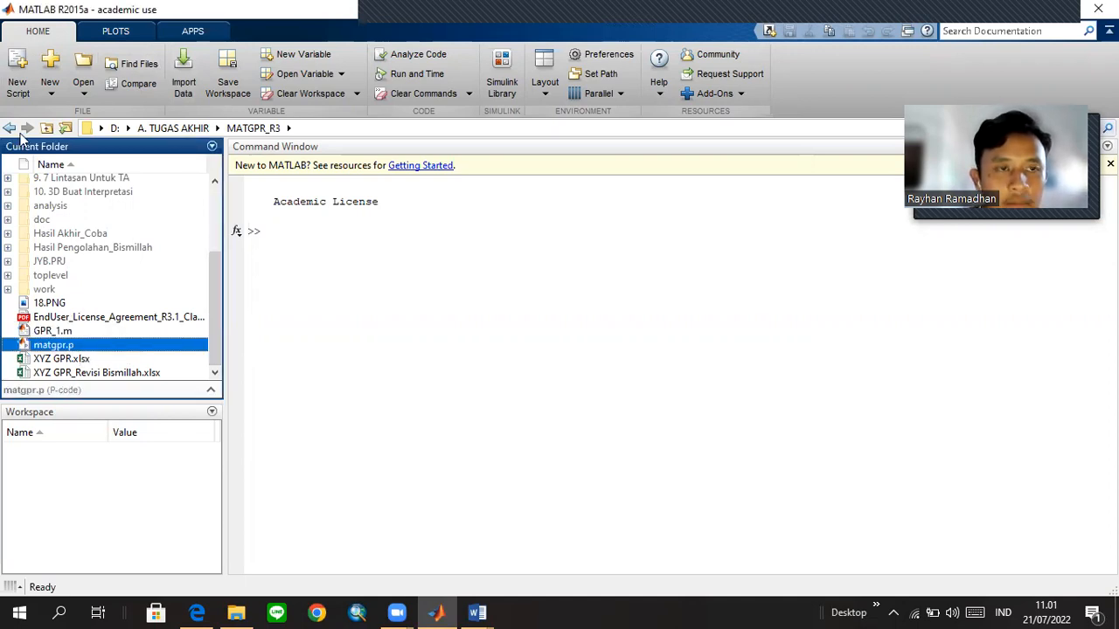
right_click(70, 348)
left_click(125, 377)
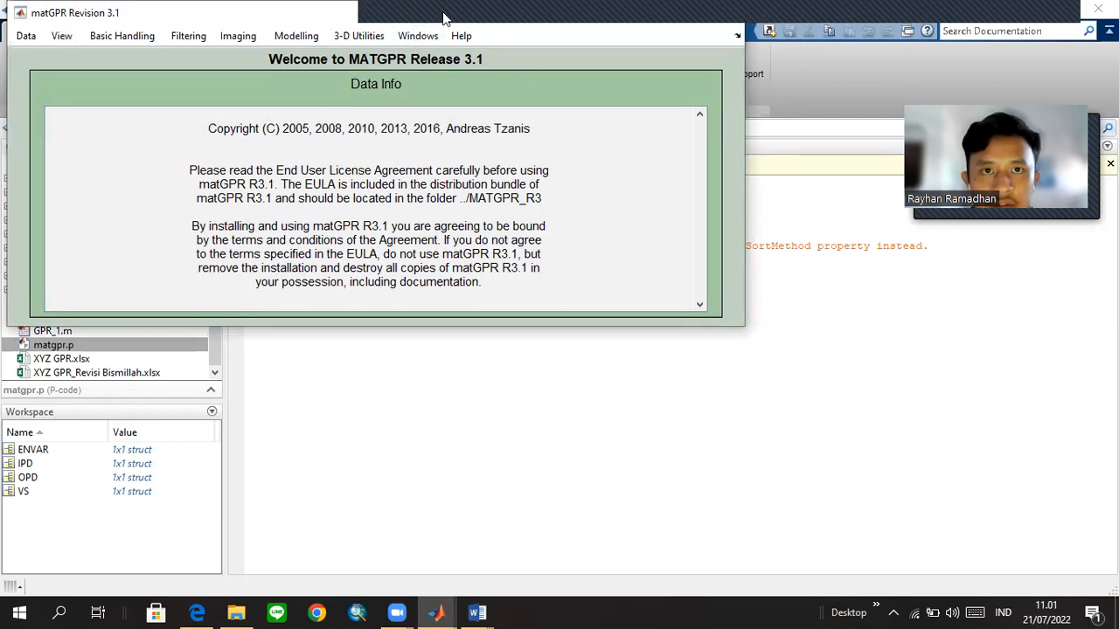
left_click_drag(442, 10, 505, 121)
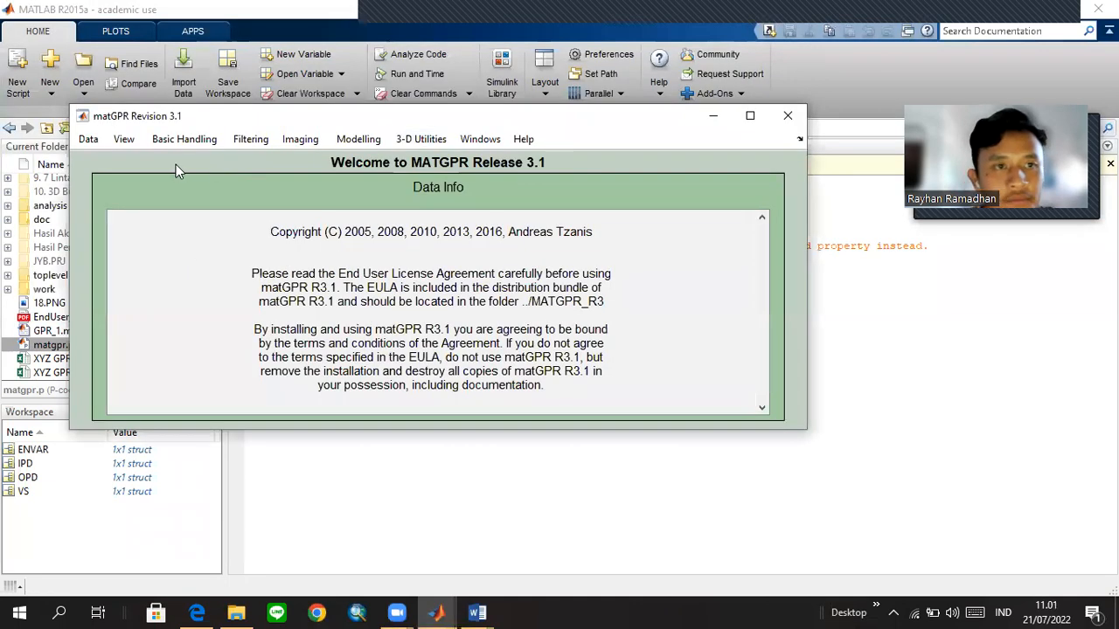
left_click(82, 146)
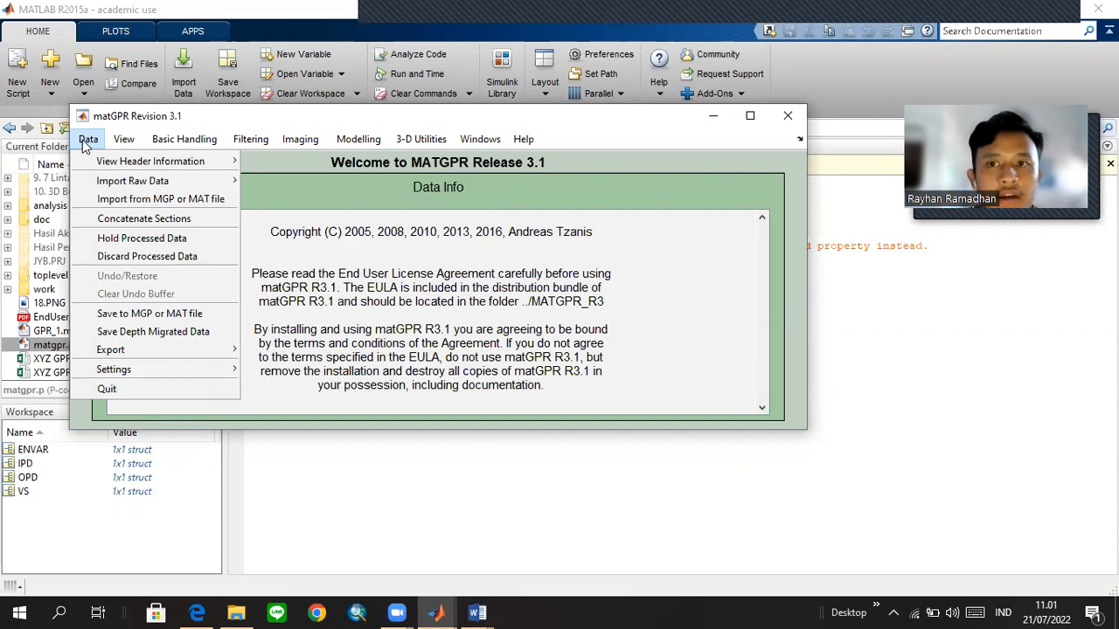
left_click(251, 118)
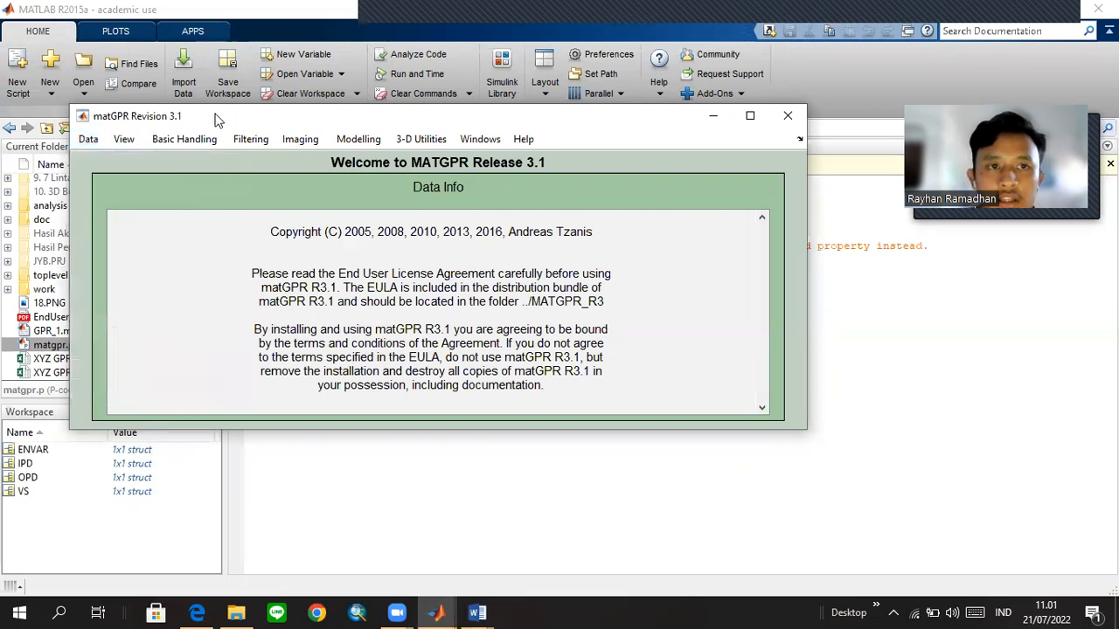
left_click(85, 144)
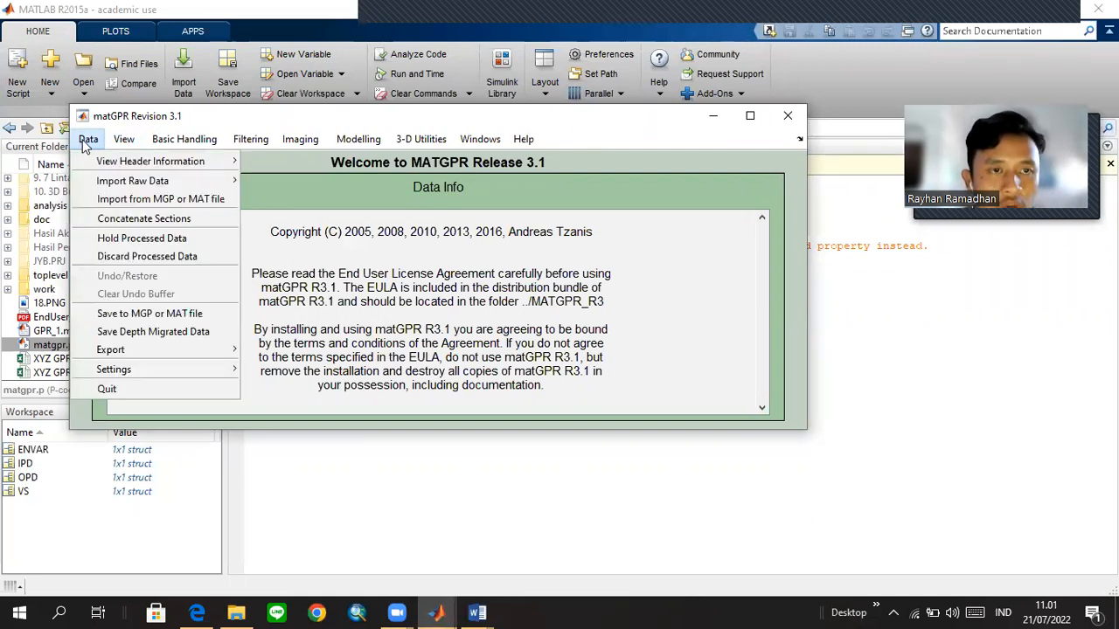
mouse_move(100, 188)
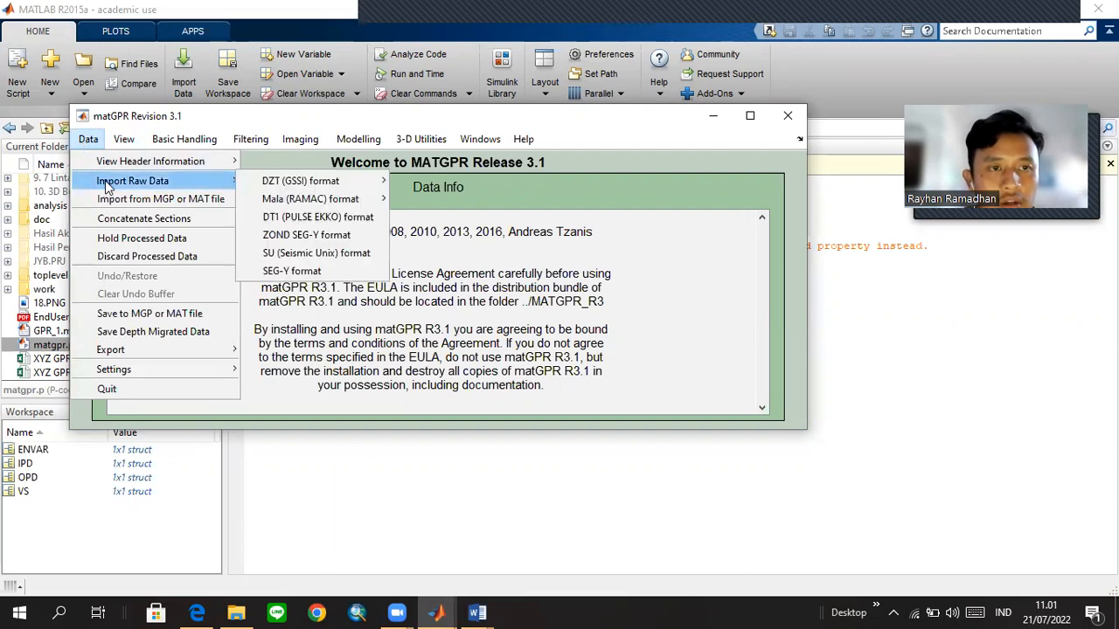
left_click(99, 143)
View the DZT (GSSI) header information of JYB____013 from the JYB.PRJ folder, and close the header viewer.
left_click(99, 143)
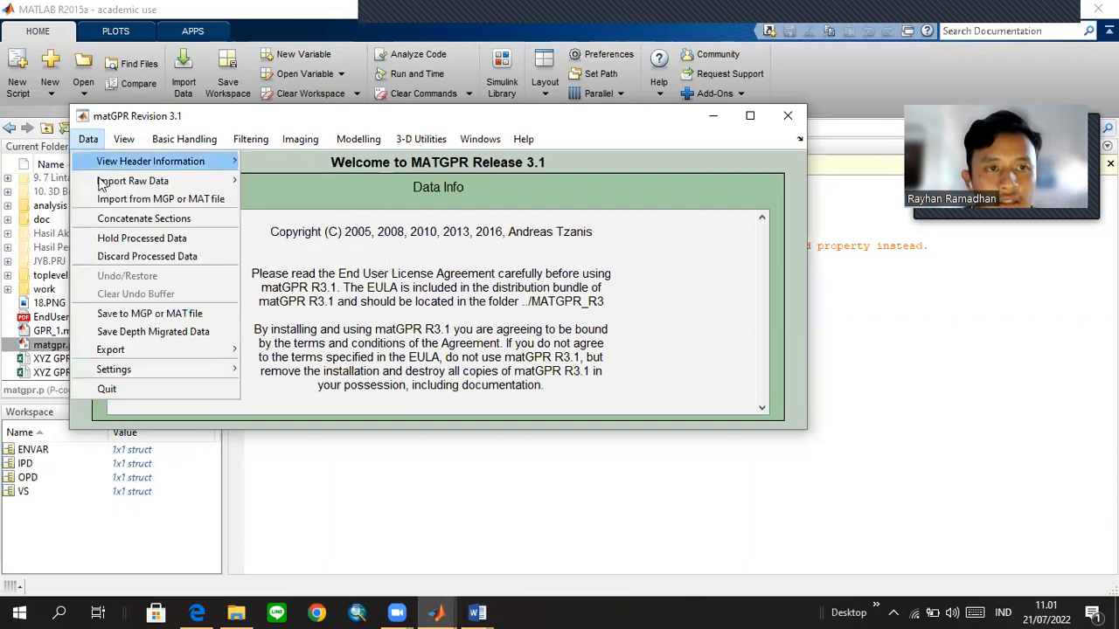
mouse_move(201, 190)
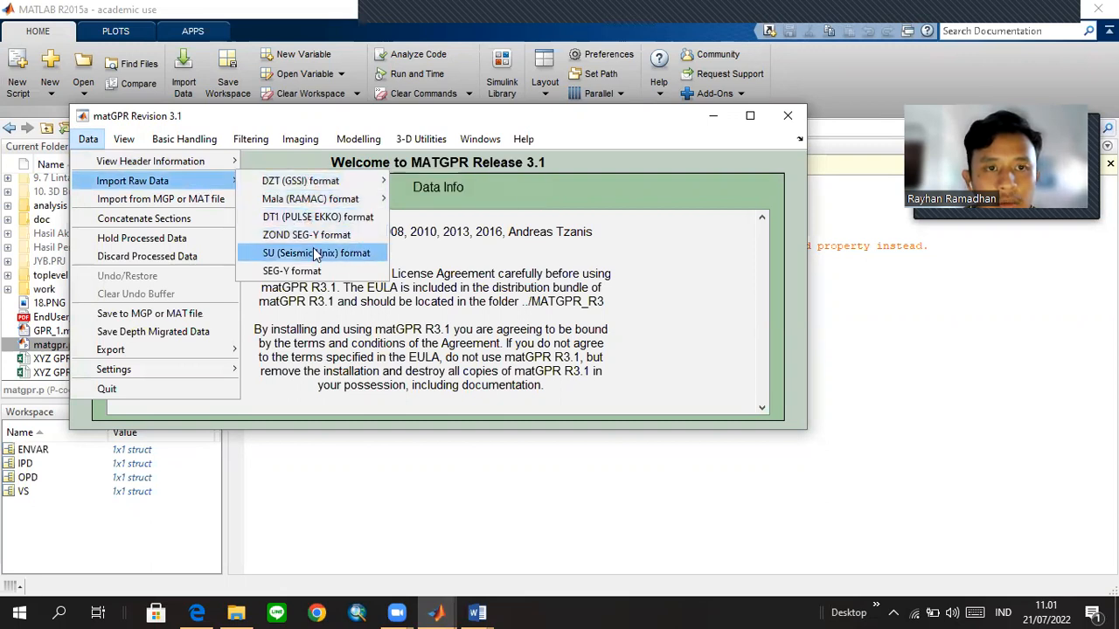
mouse_move(333, 188)
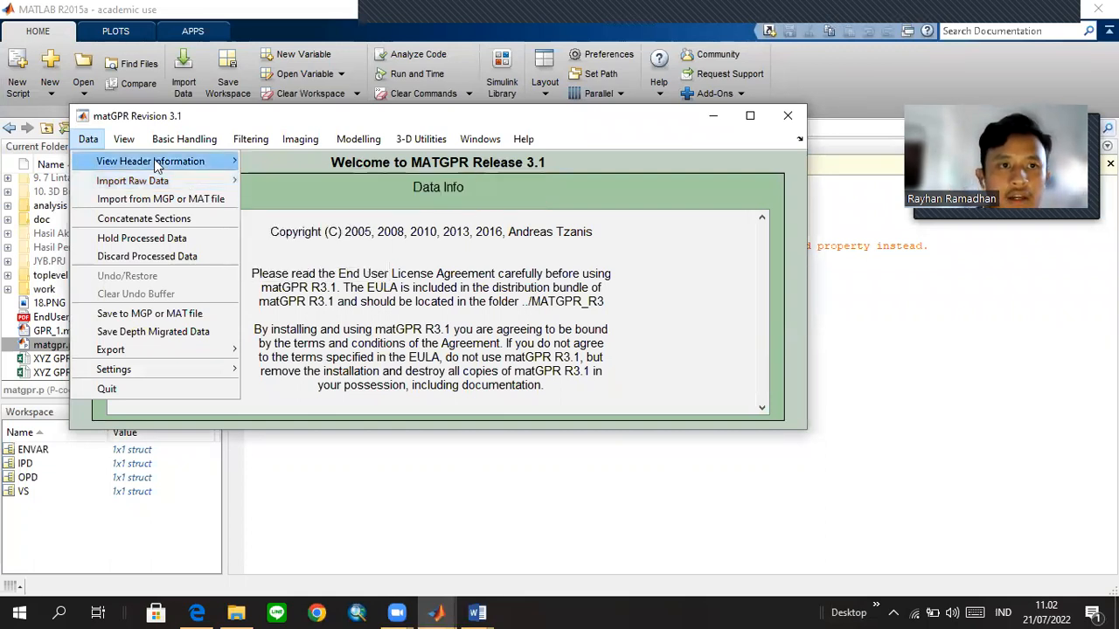
mouse_move(164, 159)
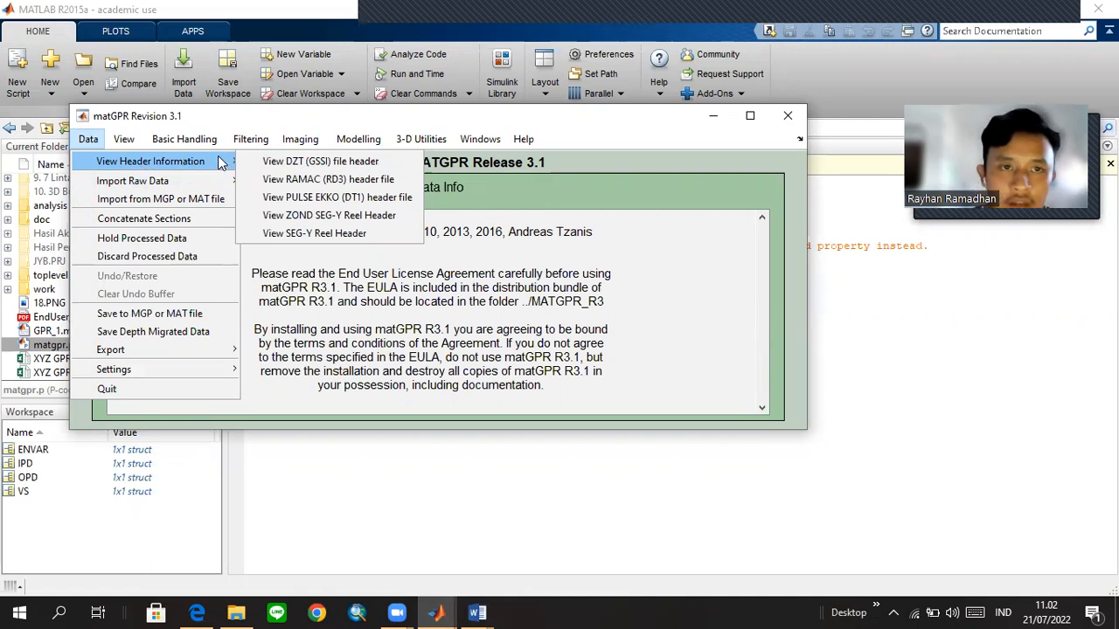
left_click(358, 162)
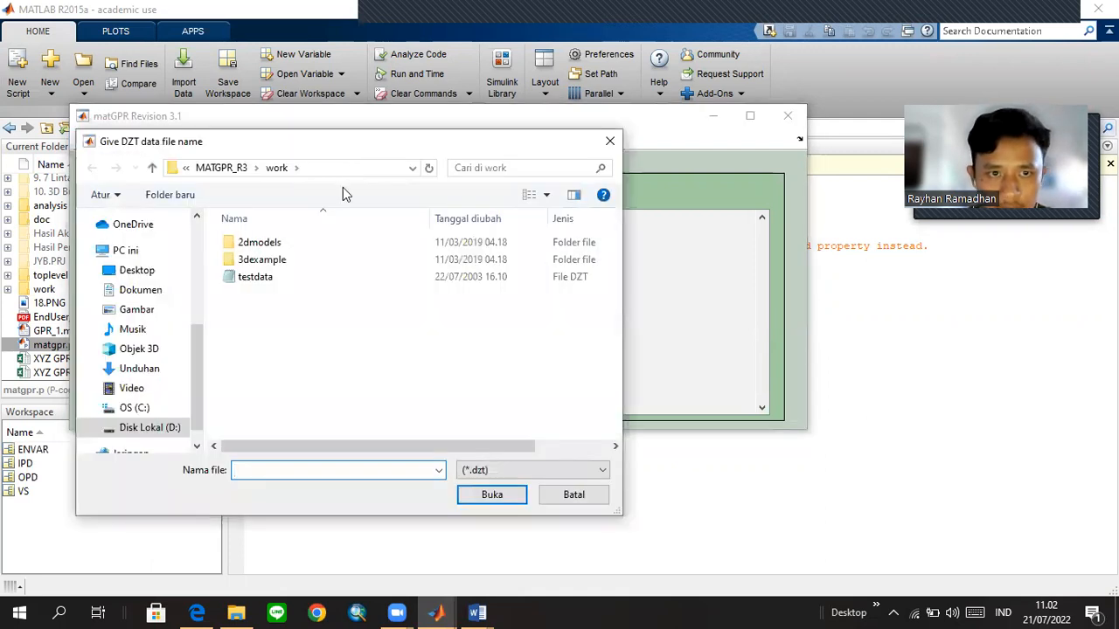
left_click(219, 168)
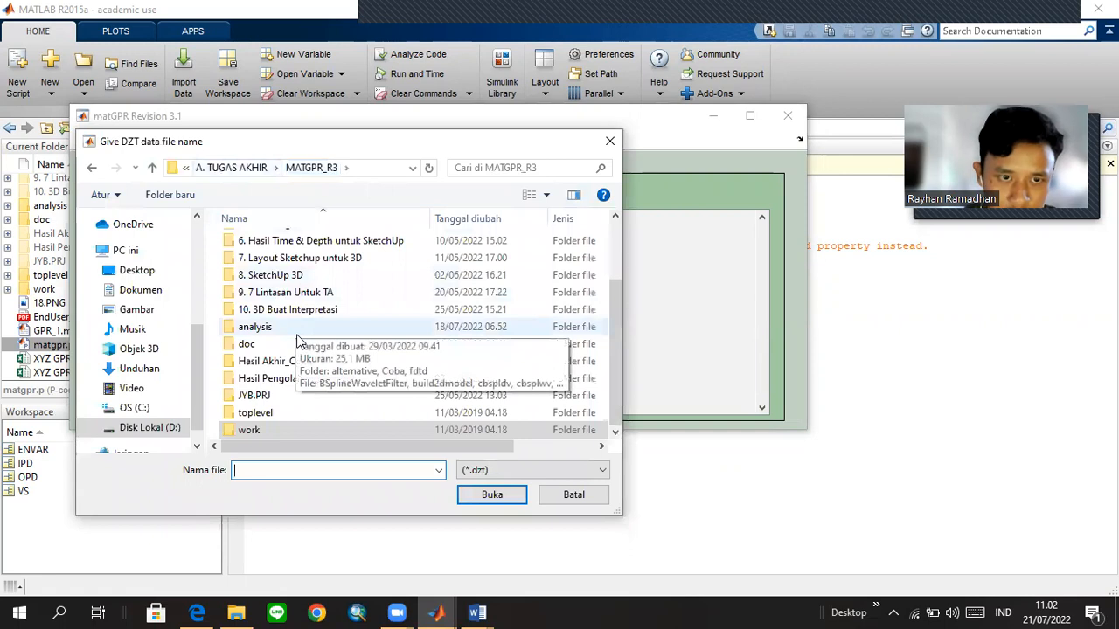
double_click(289, 398)
scroll(313, 315, "down", 2)
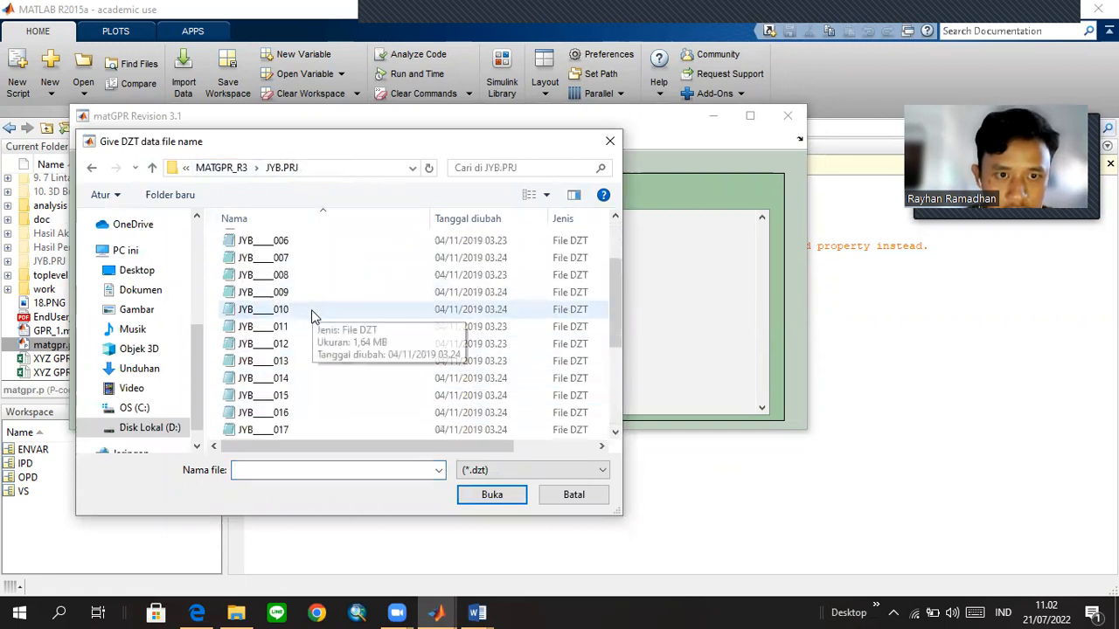
left_click(314, 367)
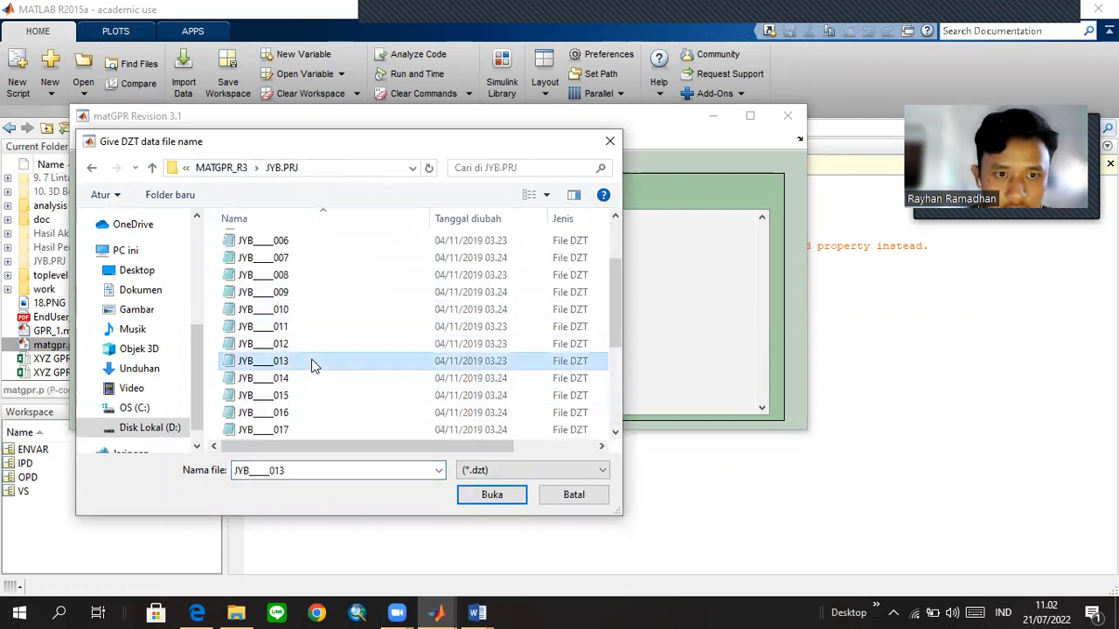
left_click(491, 497)
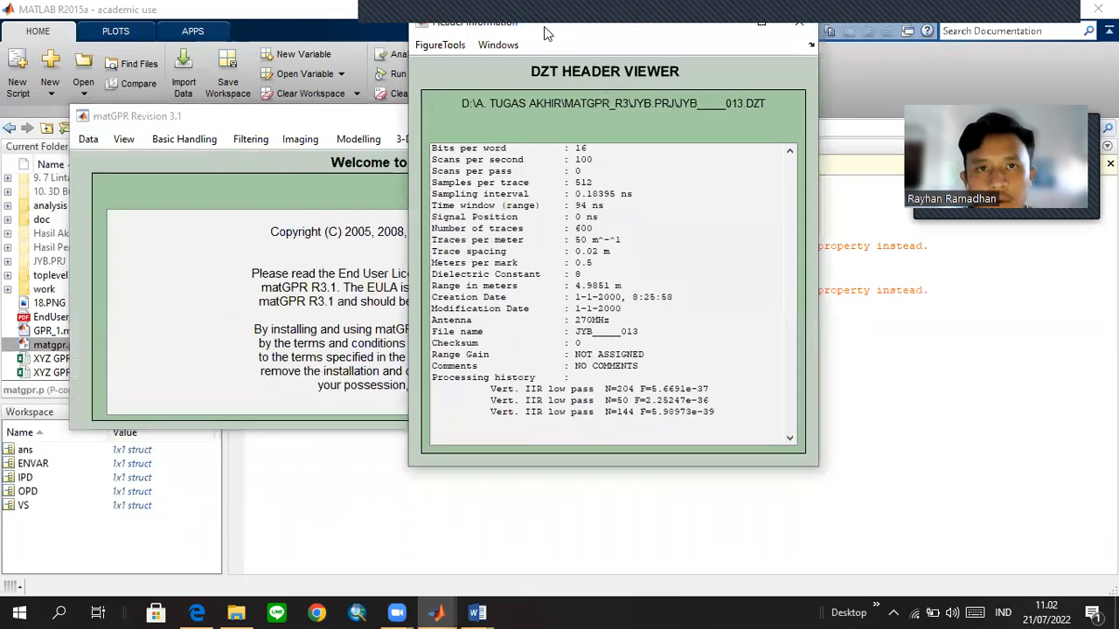
left_click_drag(547, 33, 521, 95)
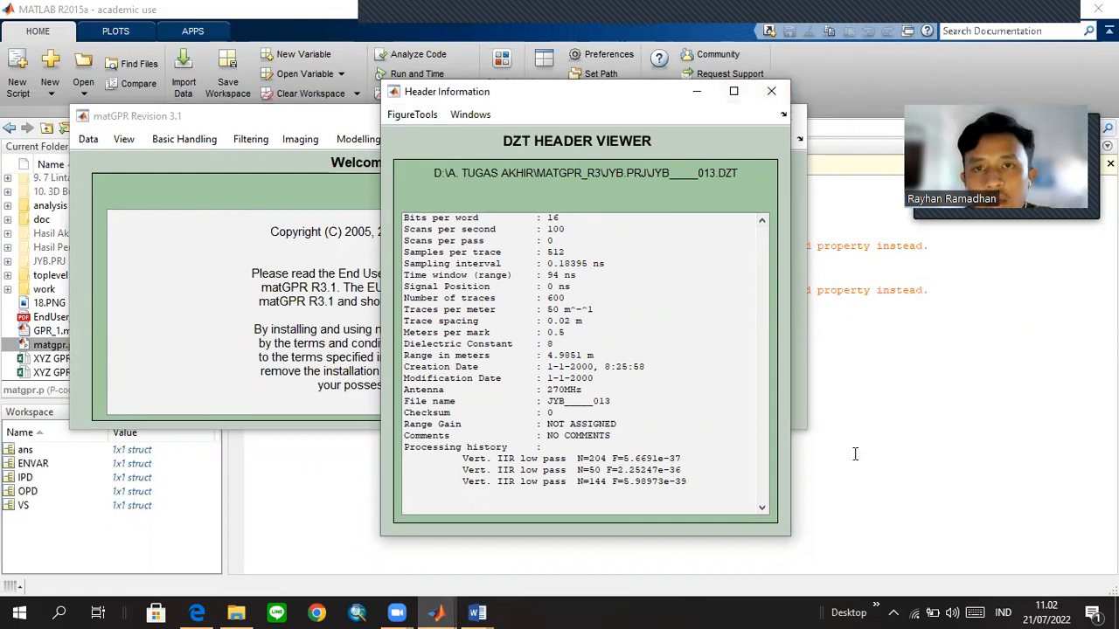
left_click(771, 93)
Import the raw DZT (GSSI) file JYB____013 from the JYB.PRJ folder as SIR-4000 16/32-bit data.
left_click(87, 141)
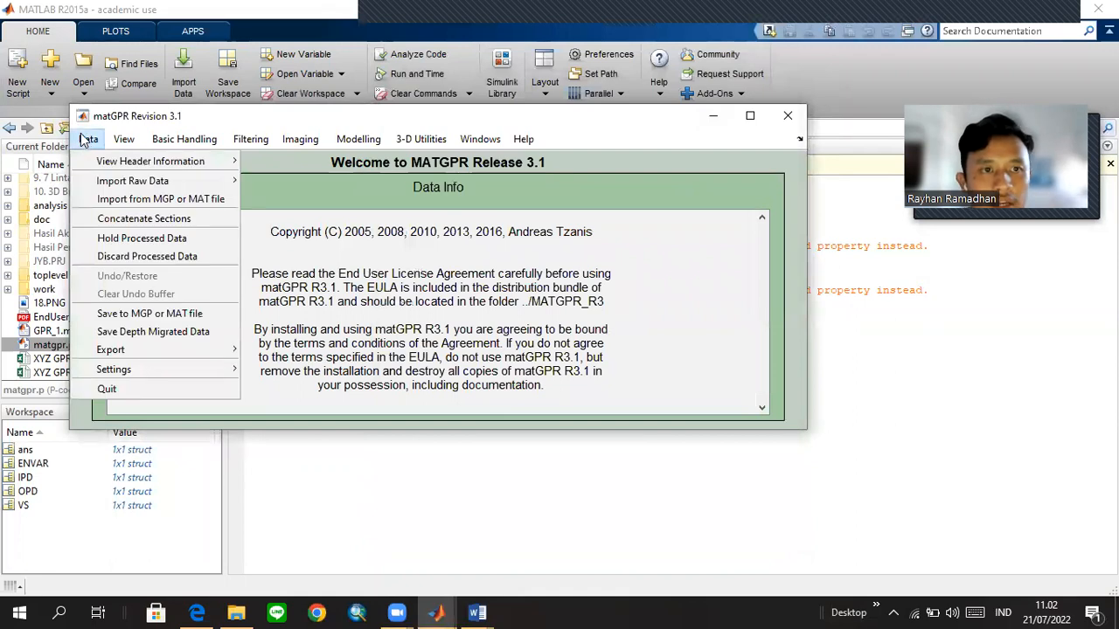
mouse_move(104, 185)
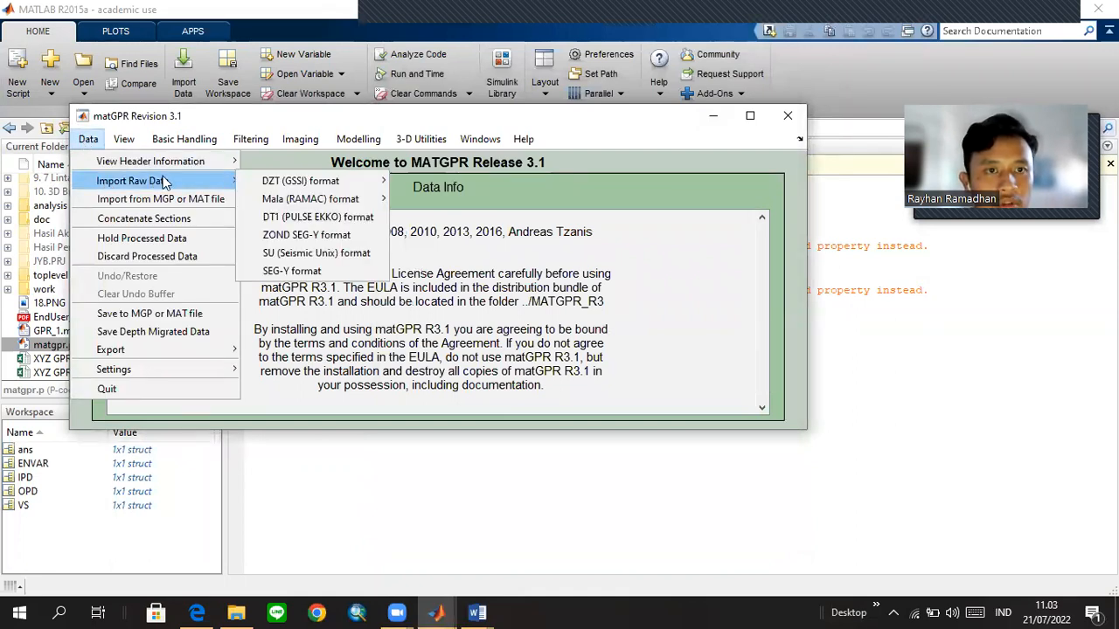
mouse_move(301, 183)
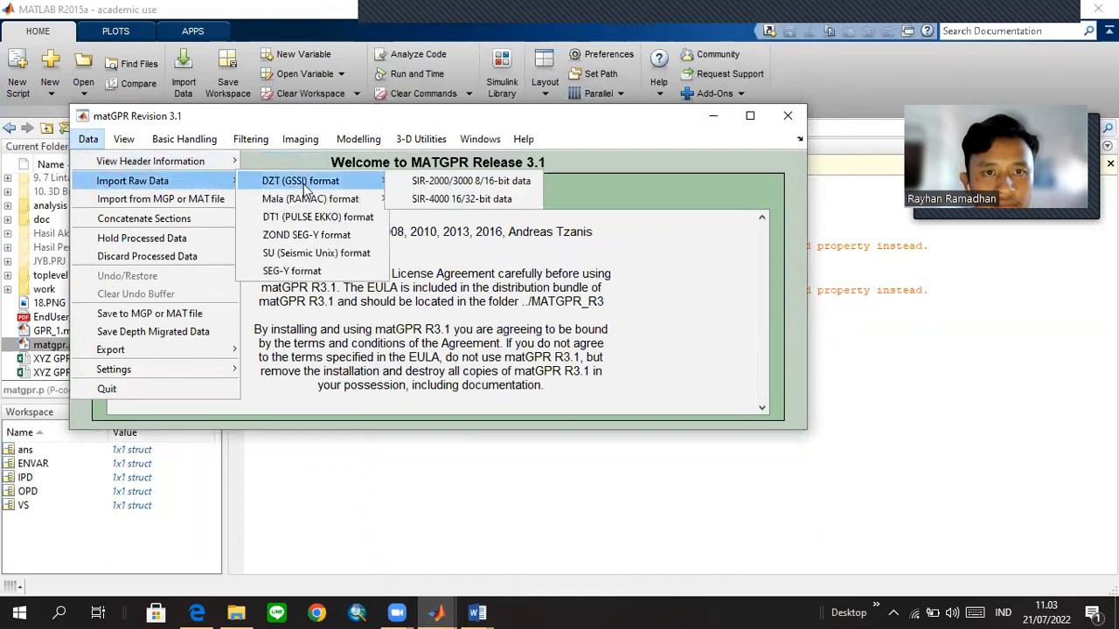
left_click(446, 203)
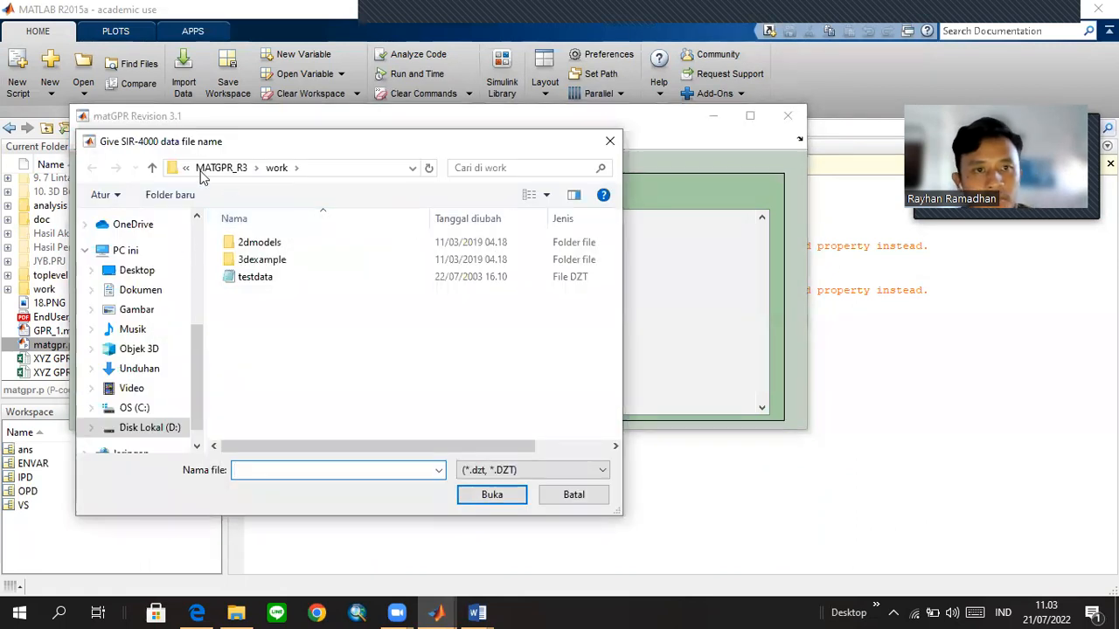
left_click(254, 167)
left_click(297, 395)
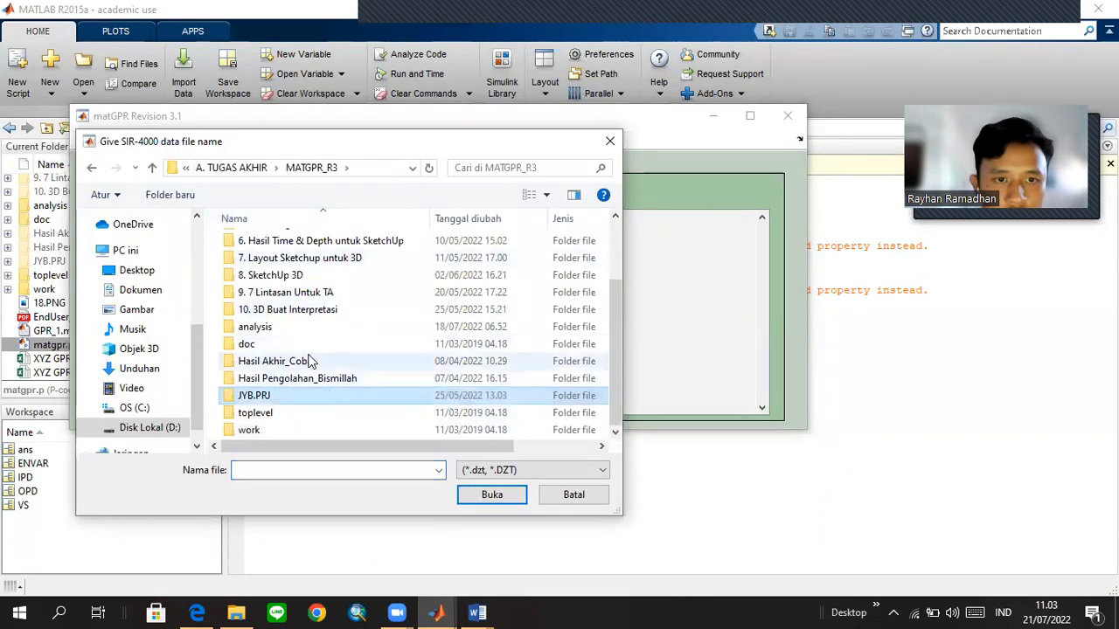
double_click(296, 395)
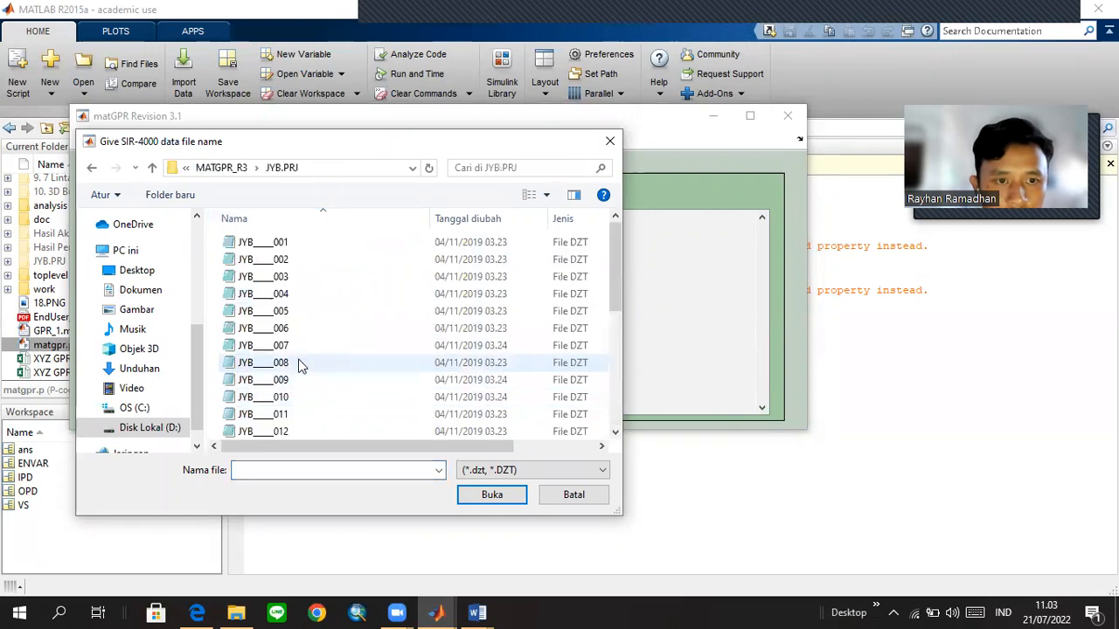
scroll(299, 418, "down", 1)
left_click(298, 416)
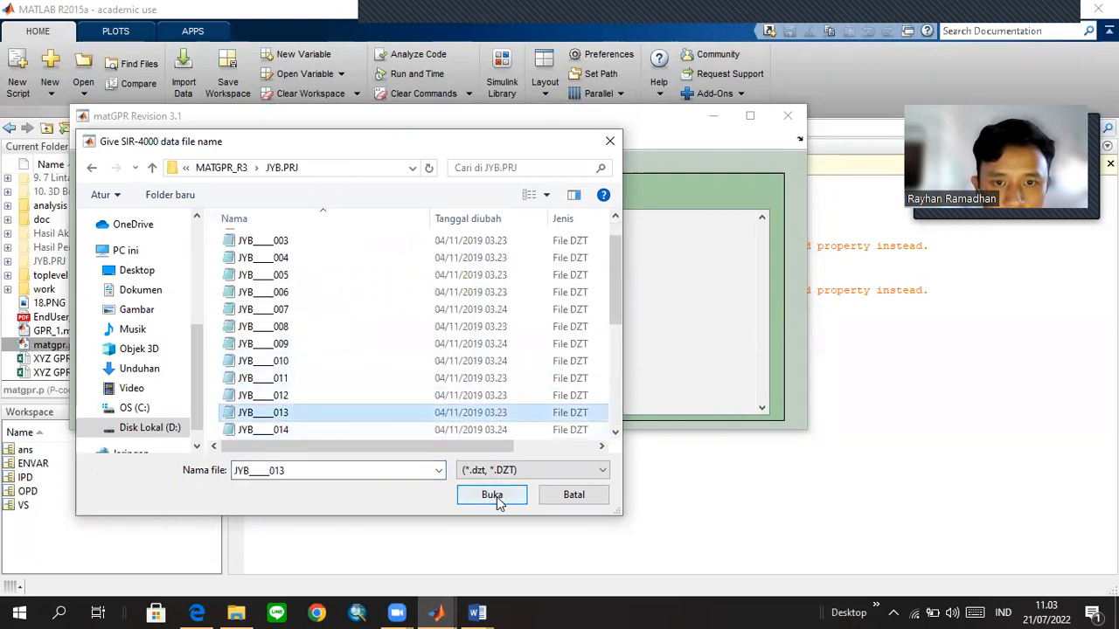
left_click(496, 496)
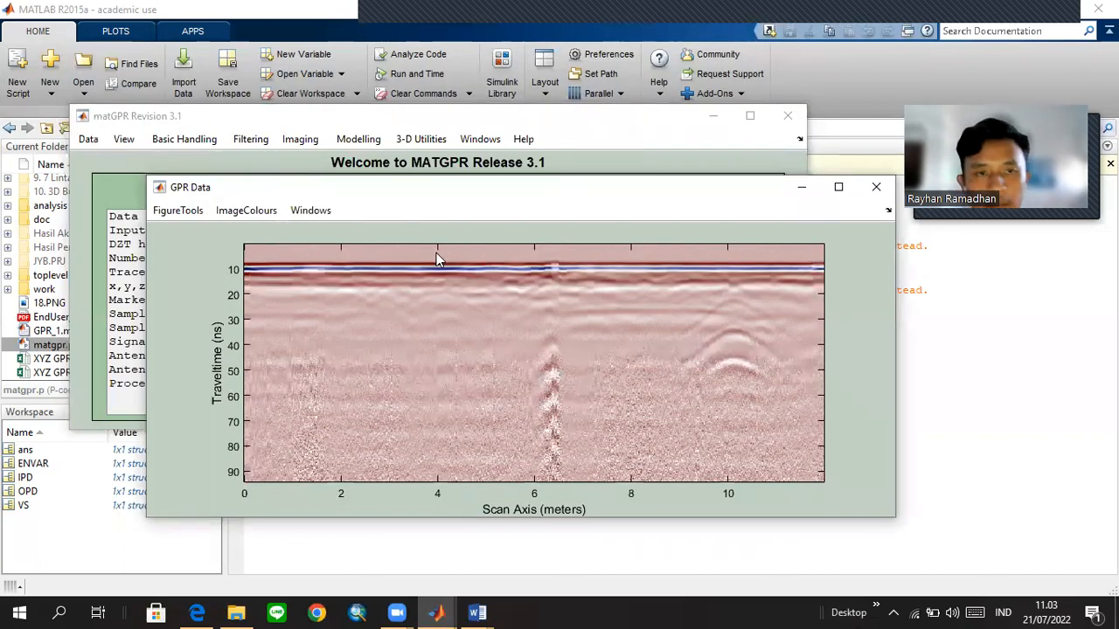
Try the gray, bone and Blue - Red colour schemes on the GPR data image.
left_click(247, 212)
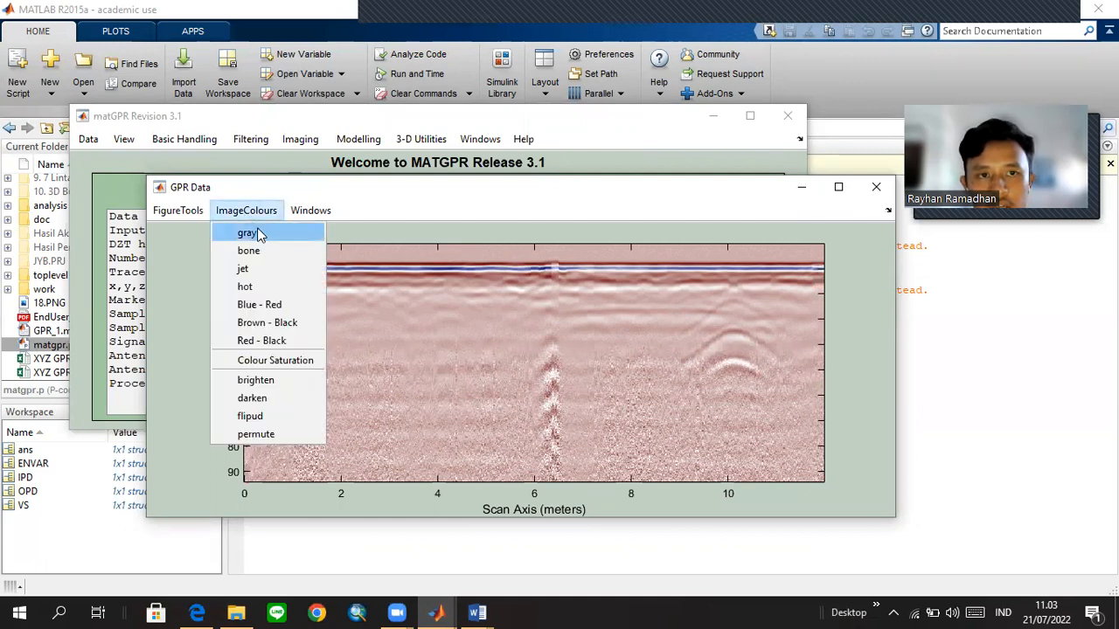
left_click(249, 232)
left_click(245, 212)
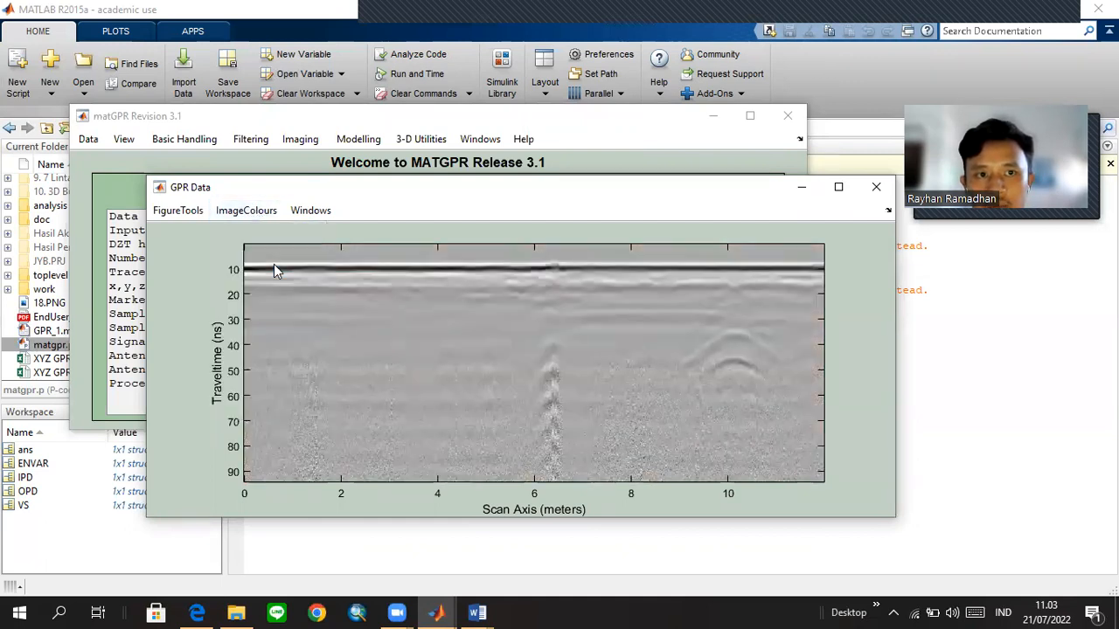
left_click(275, 267)
left_click(258, 217)
left_click(269, 247)
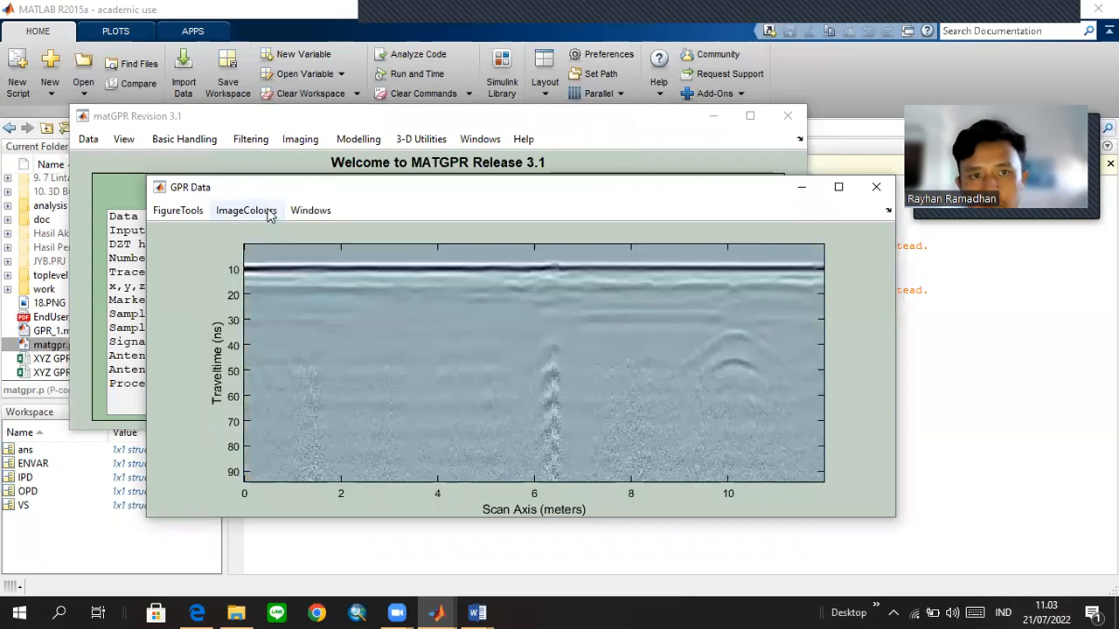
left_click(248, 211)
left_click(285, 303)
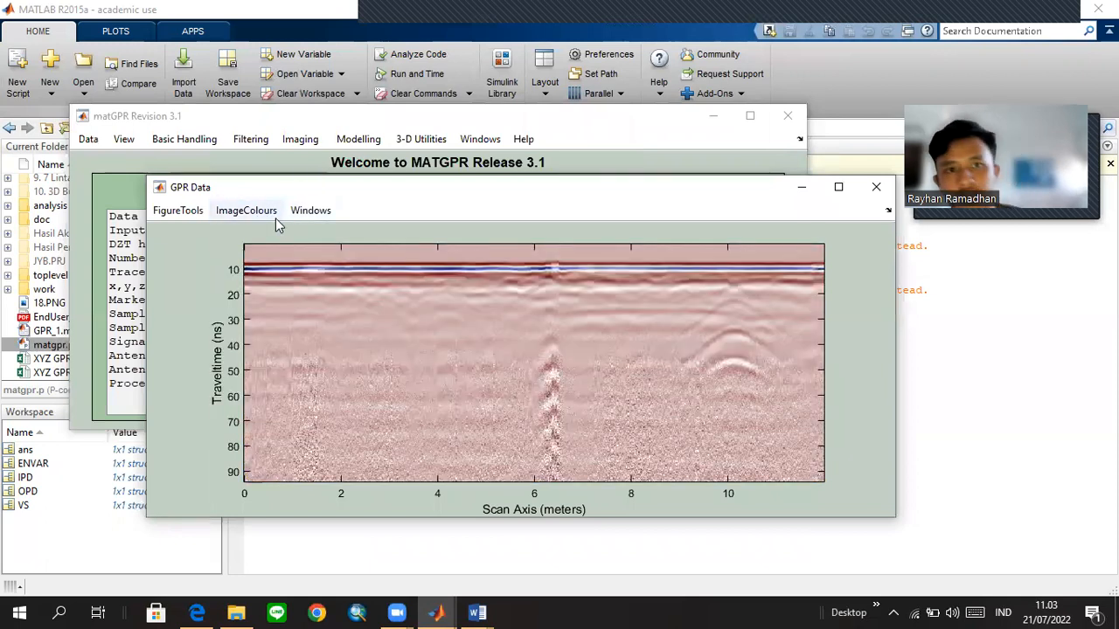
Set the GPR data image colours to gray and shift the figure window slightly.
left_click(273, 210)
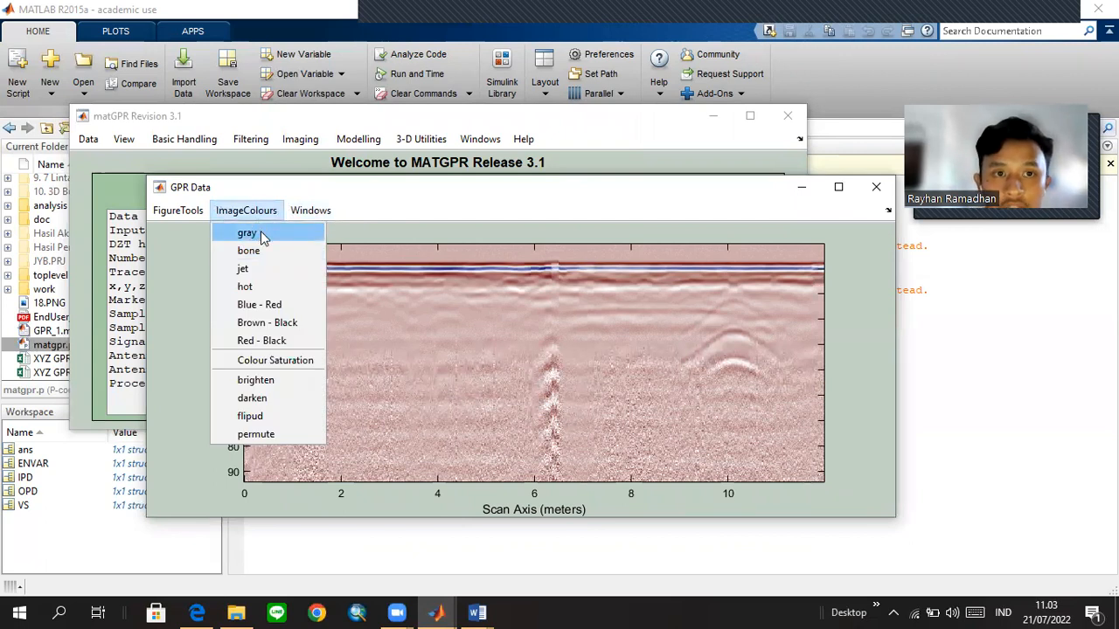
left_click(247, 233)
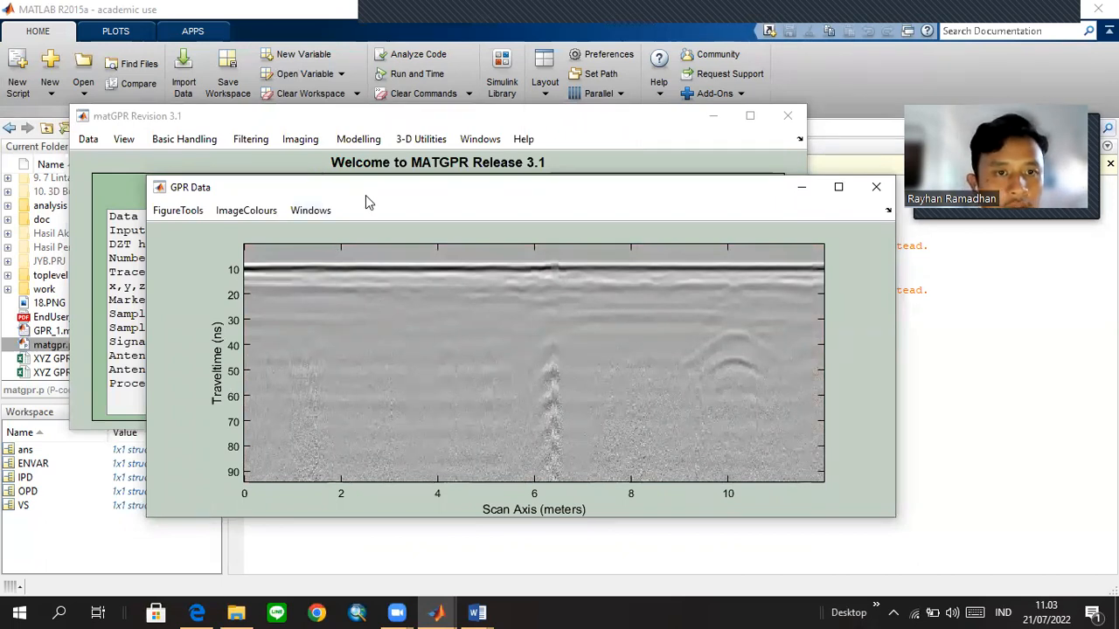
left_click_drag(346, 186, 361, 191)
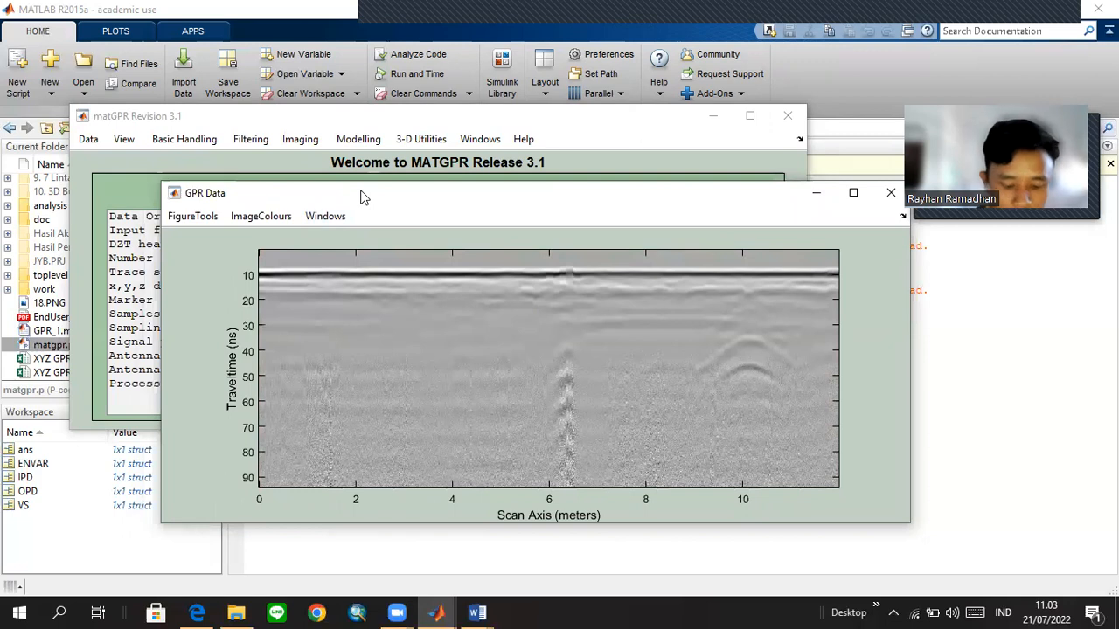
left_click(178, 142)
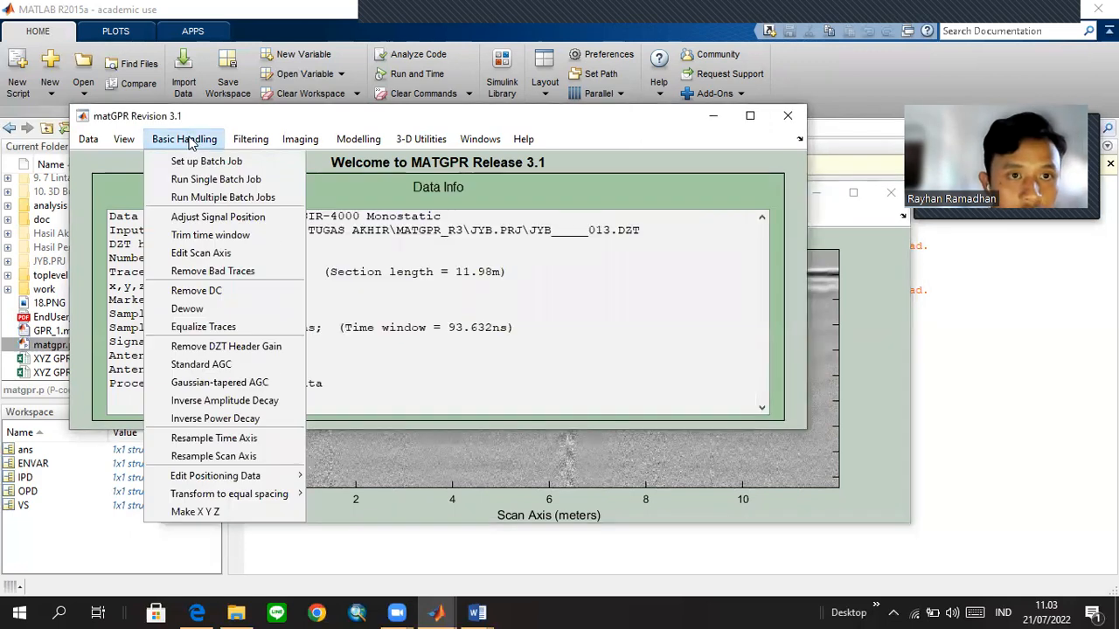
mouse_move(354, 141)
left_click(882, 403)
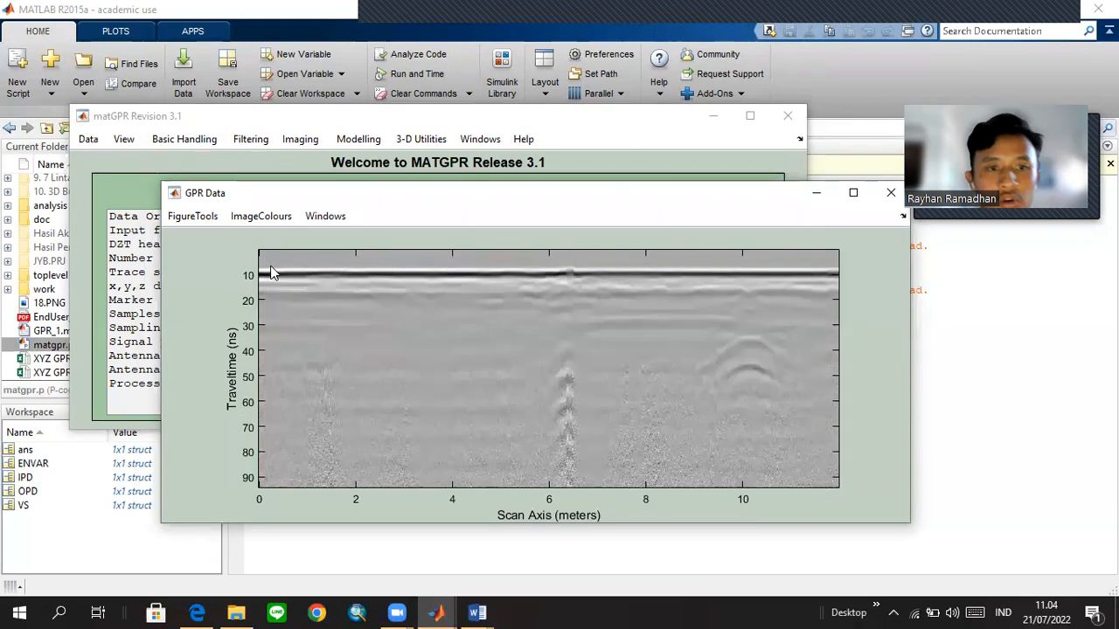
Adjust the signal position by picking time-zero at about 6.438 ns on the trace and accepting the pick.
left_click(197, 142)
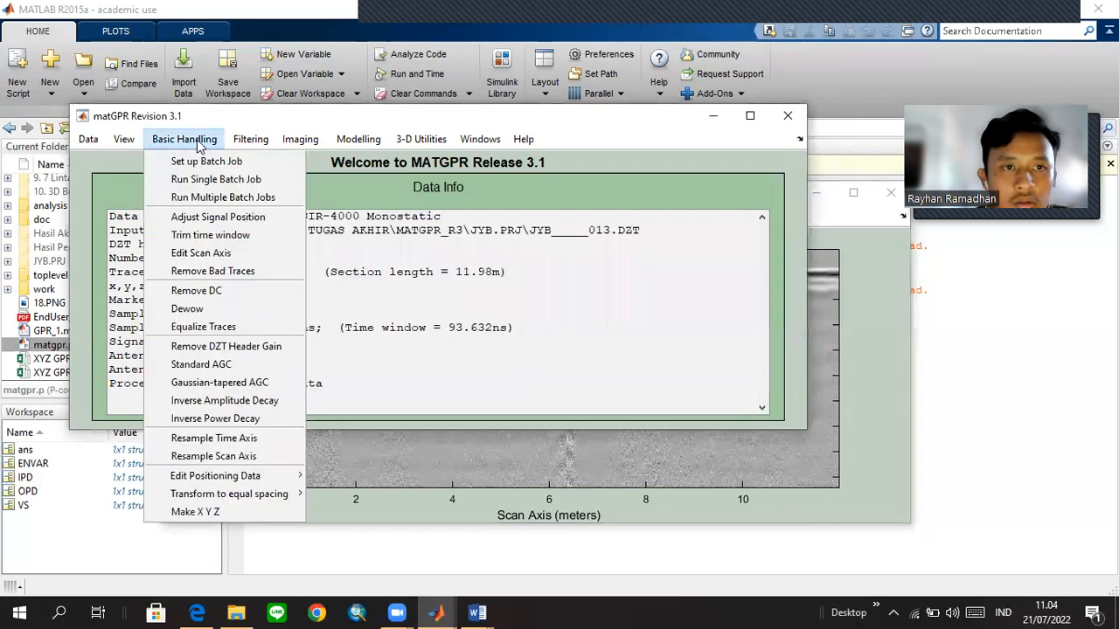
left_click(233, 219)
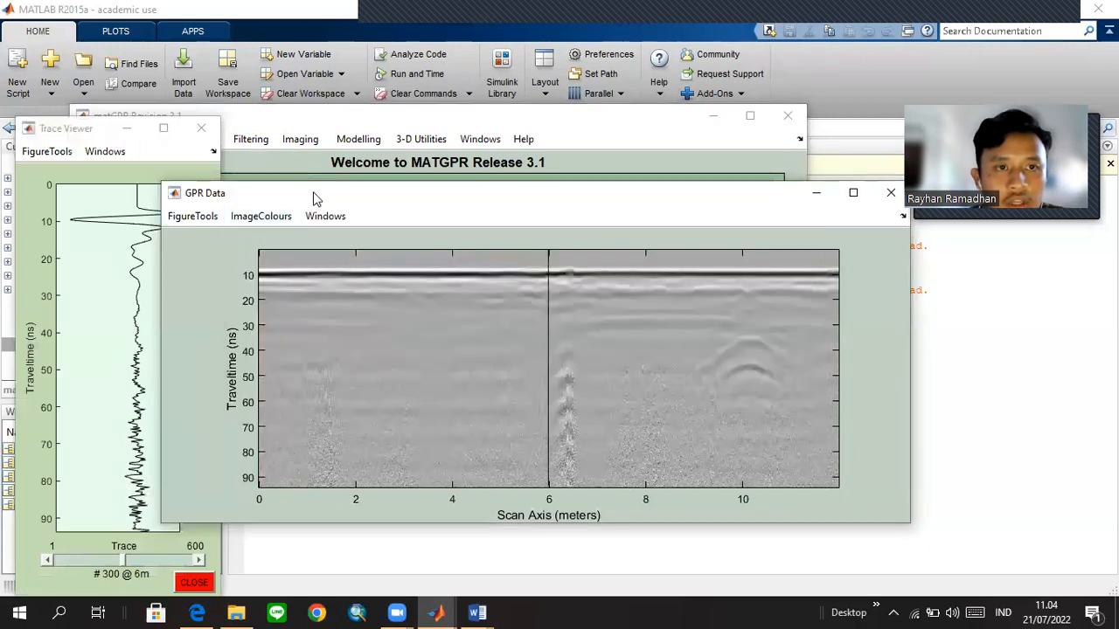
left_click_drag(316, 199, 450, 216)
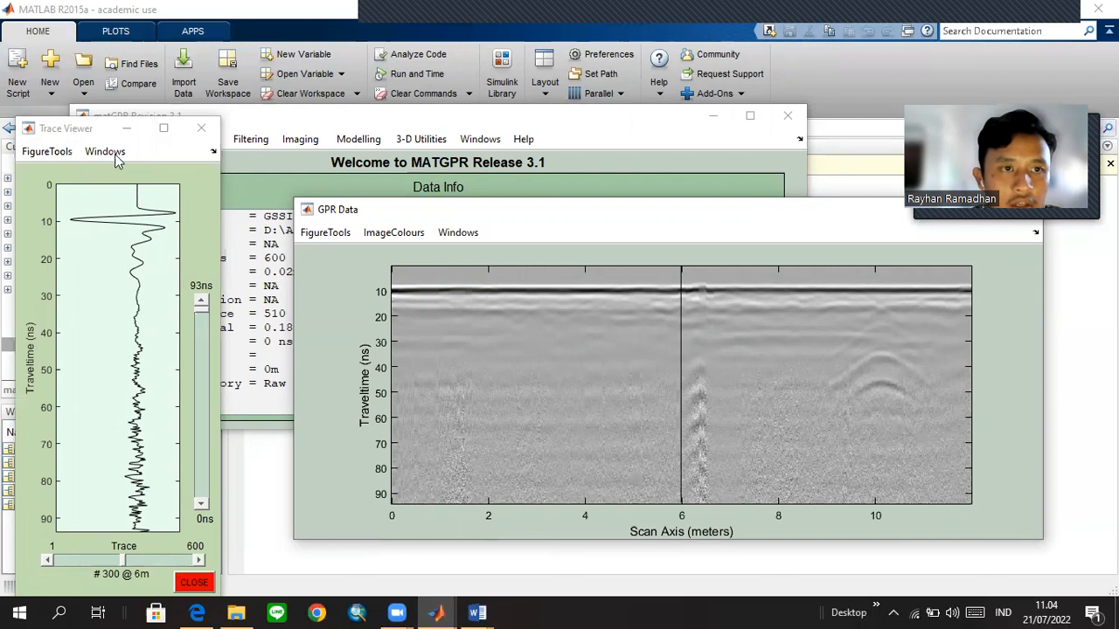
left_click(137, 207)
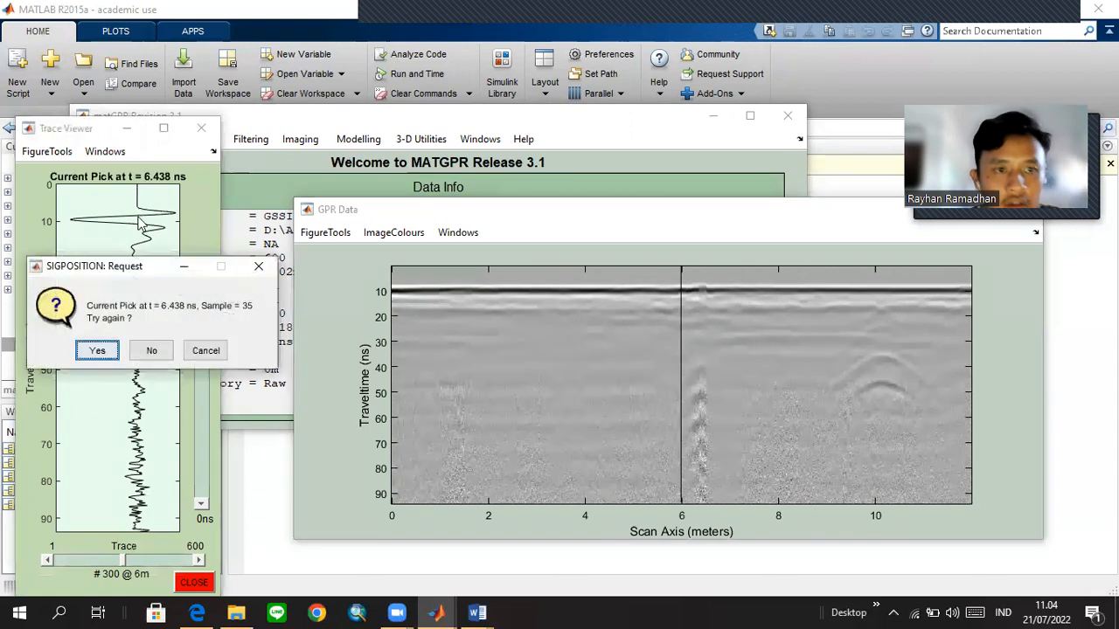
left_click(163, 353)
left_click(124, 343)
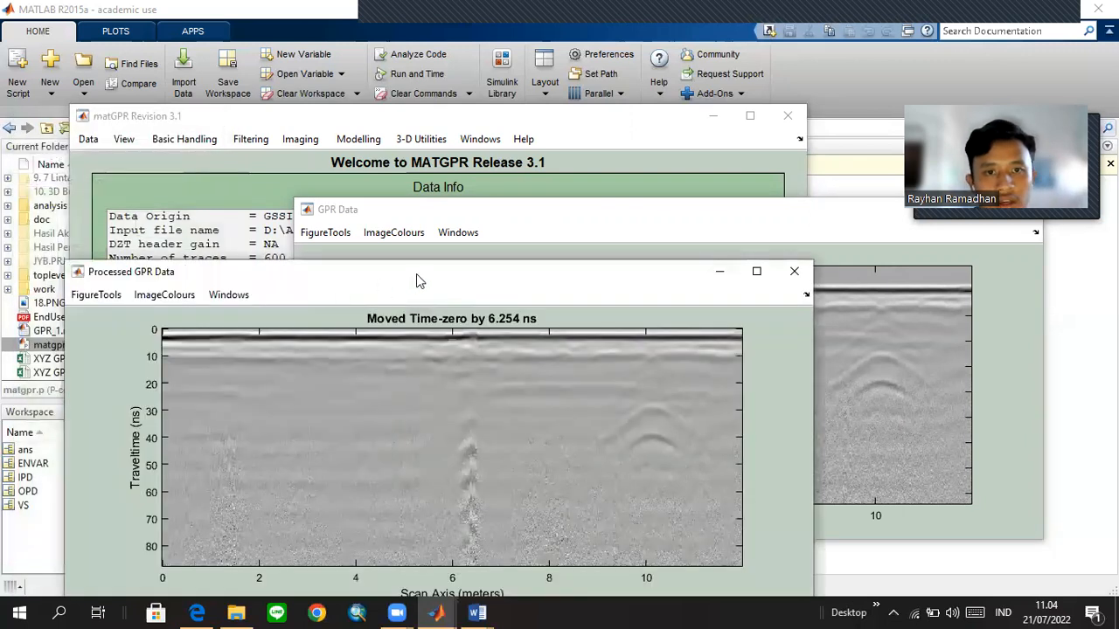
left_click_drag(420, 277, 565, 259)
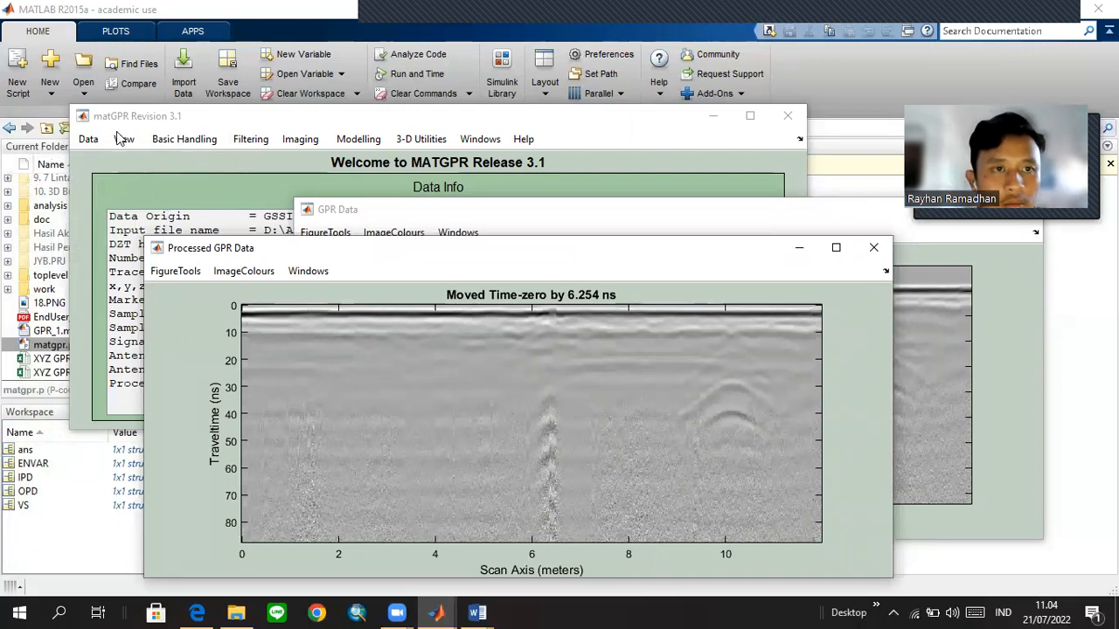
Hold the time-zero-corrected data as the current GPR data and move the main matGPR window clear of the figure.
left_click(90, 140)
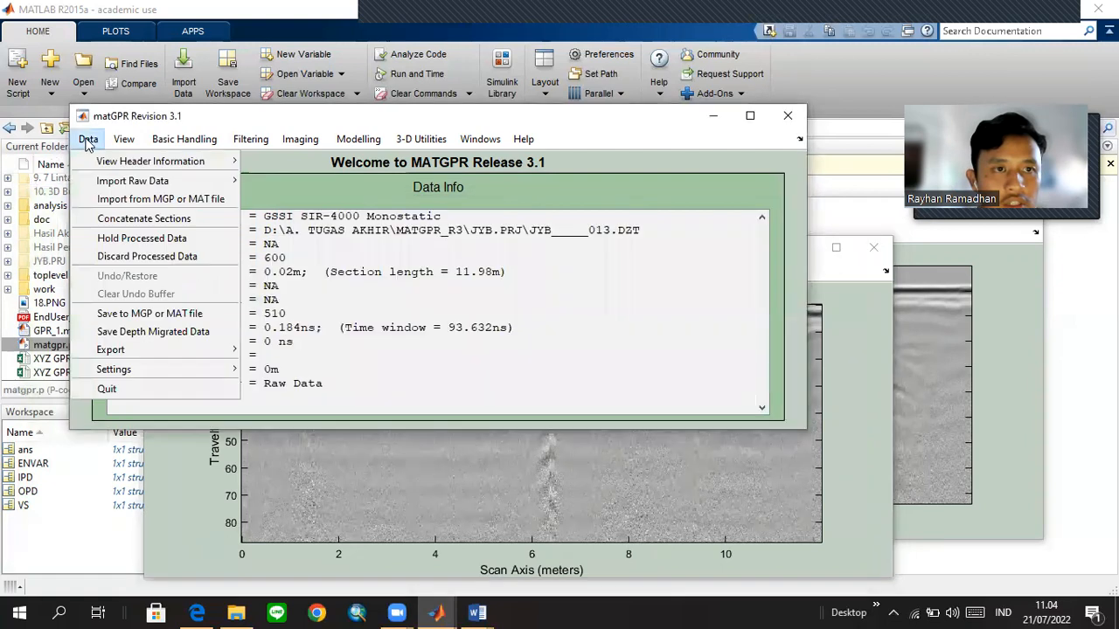
left_click(131, 239)
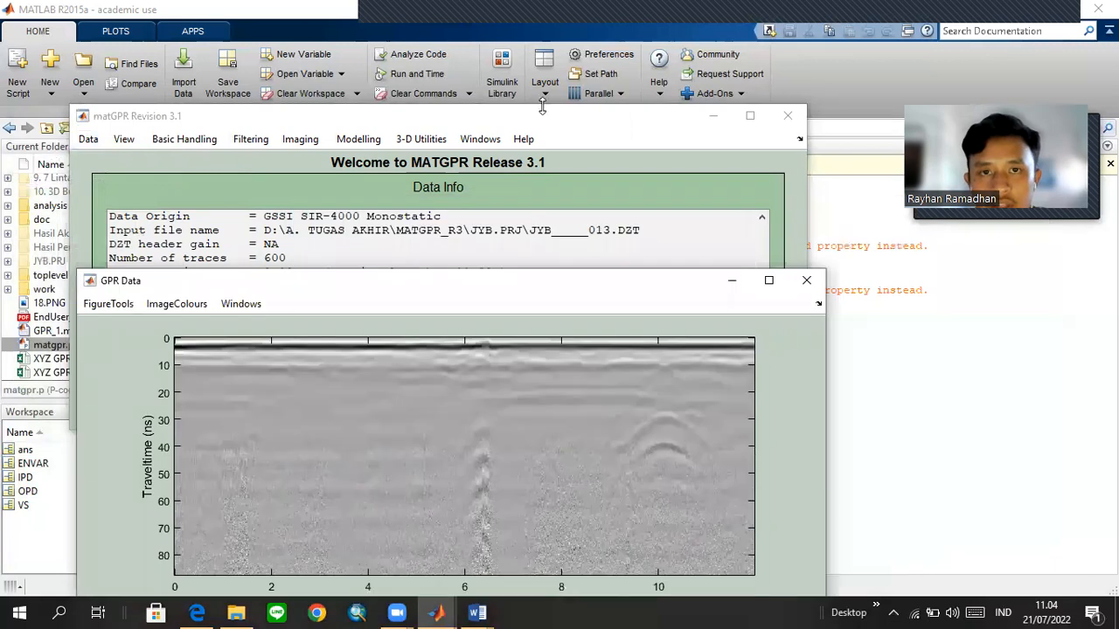
left_click_drag(544, 125, 571, 48)
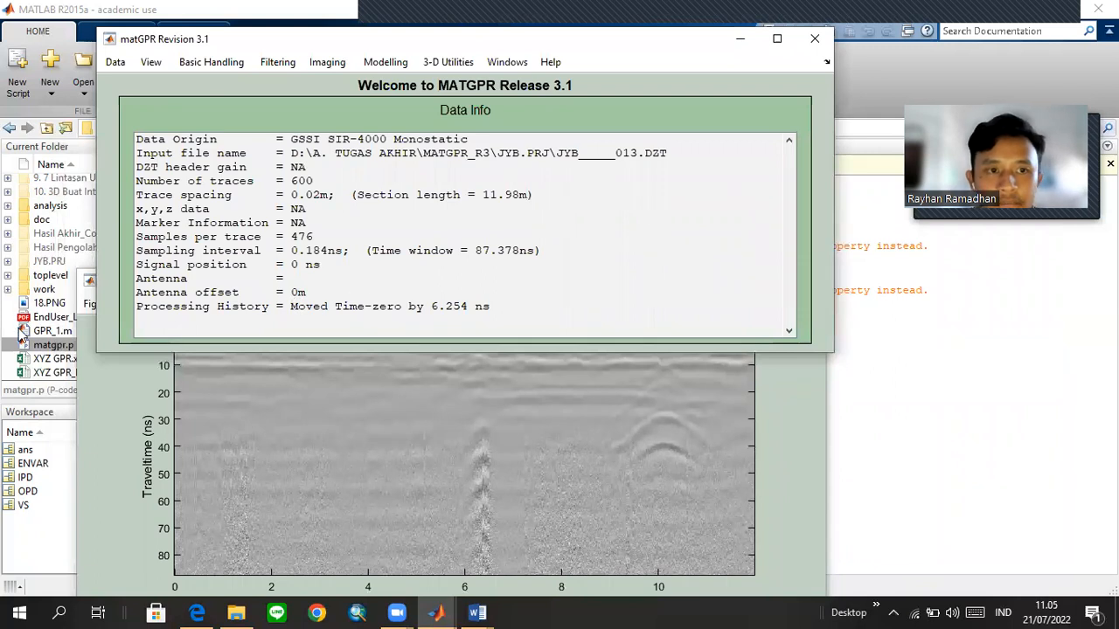
left_click(89, 284)
left_click(274, 279)
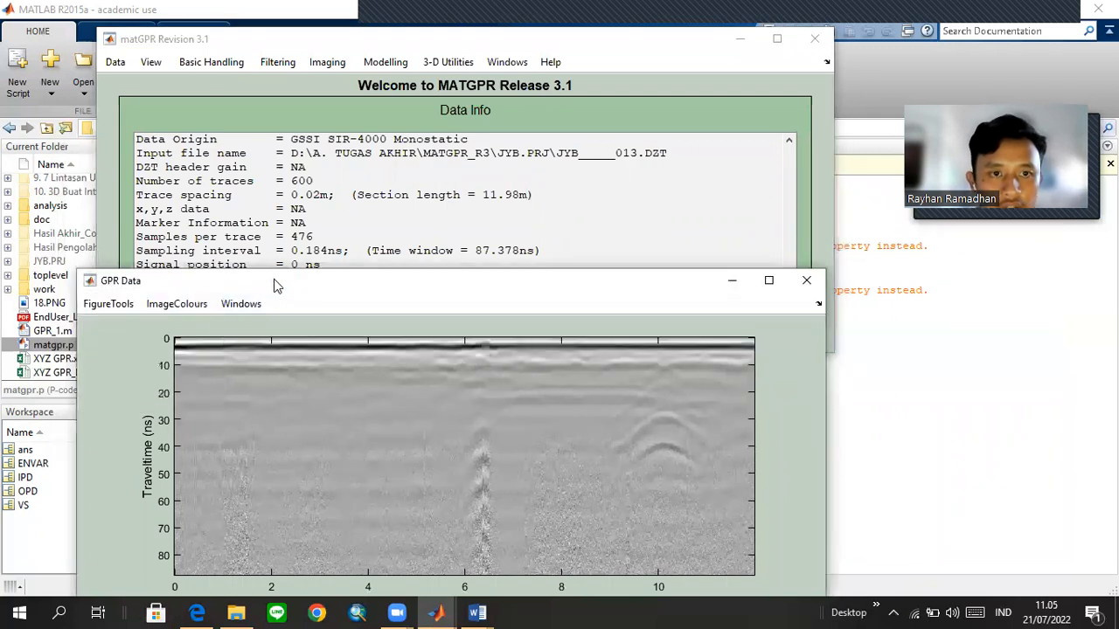
left_click(231, 62)
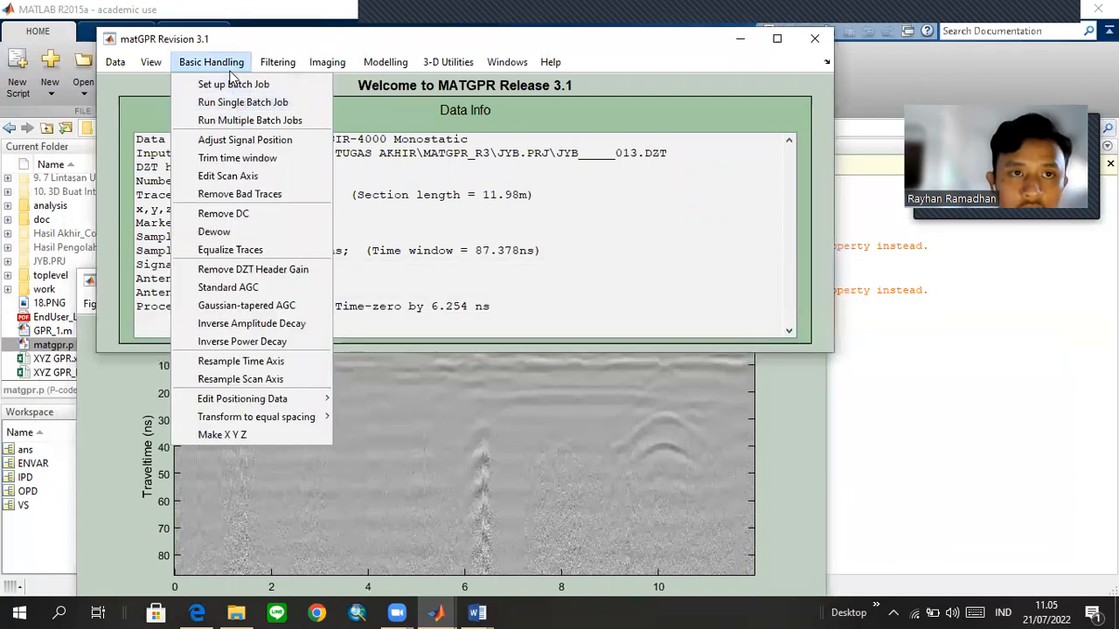
left_click(262, 230)
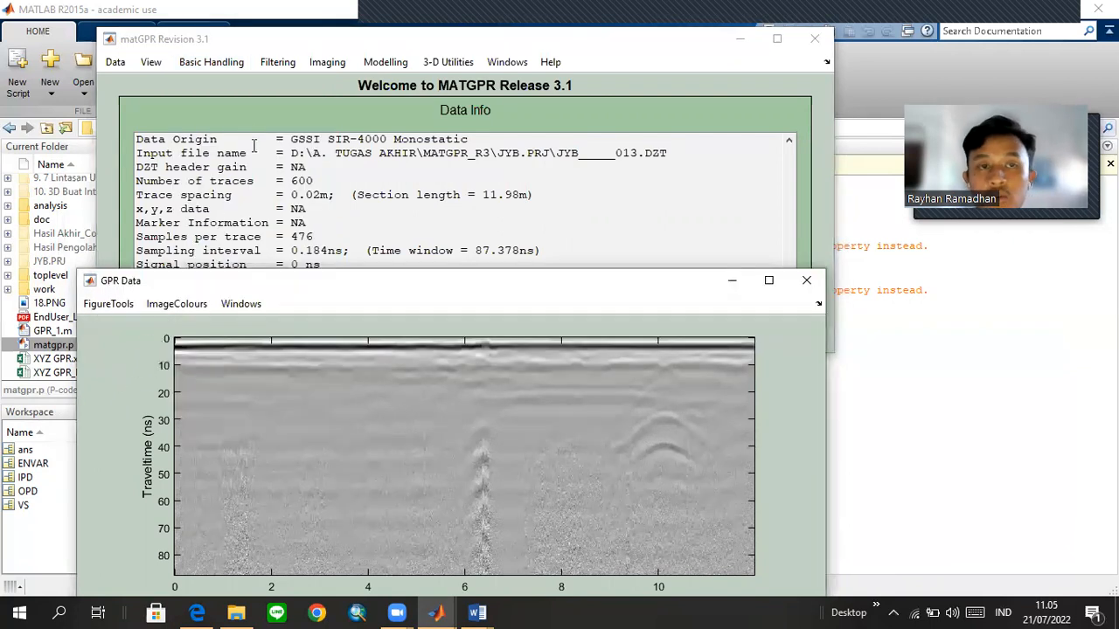
left_click(213, 61)
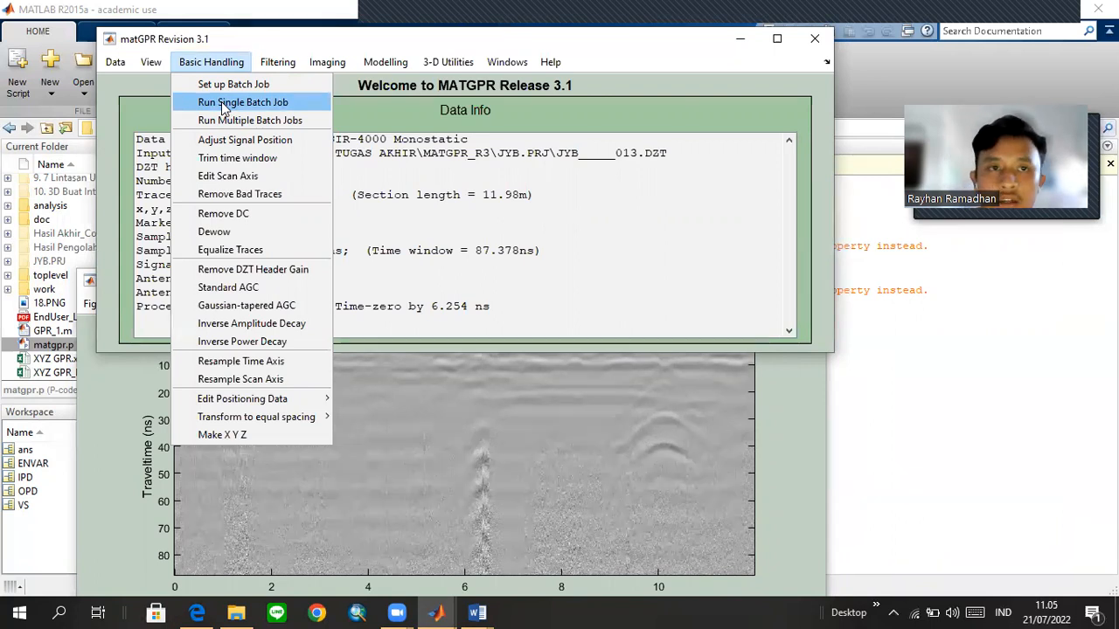
left_click(270, 69)
left_click(270, 68)
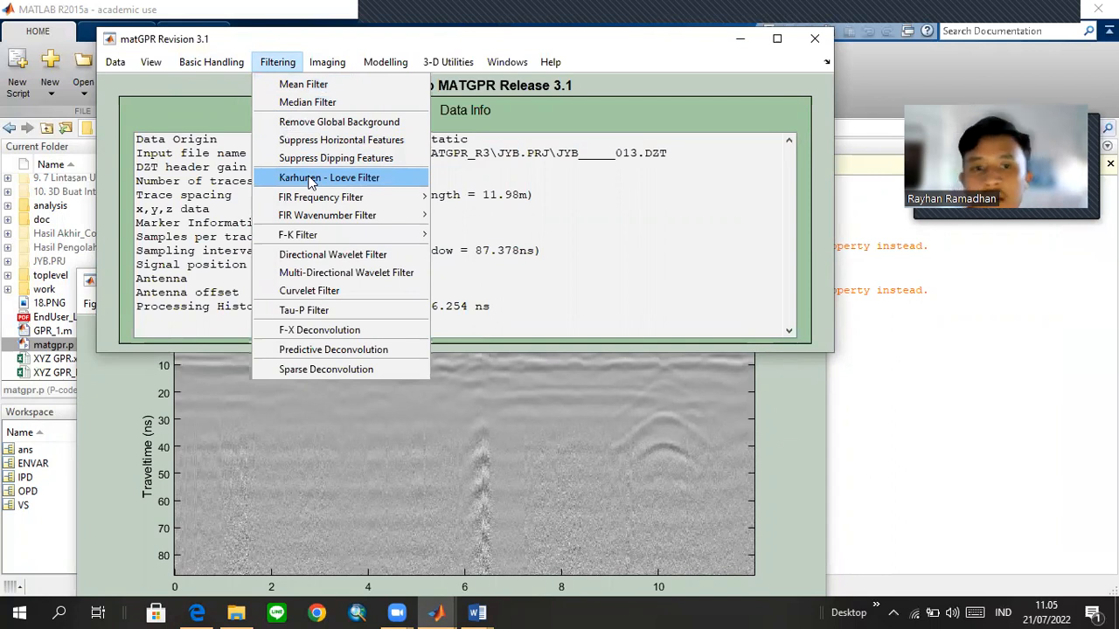
mouse_move(297, 234)
left_click(477, 237)
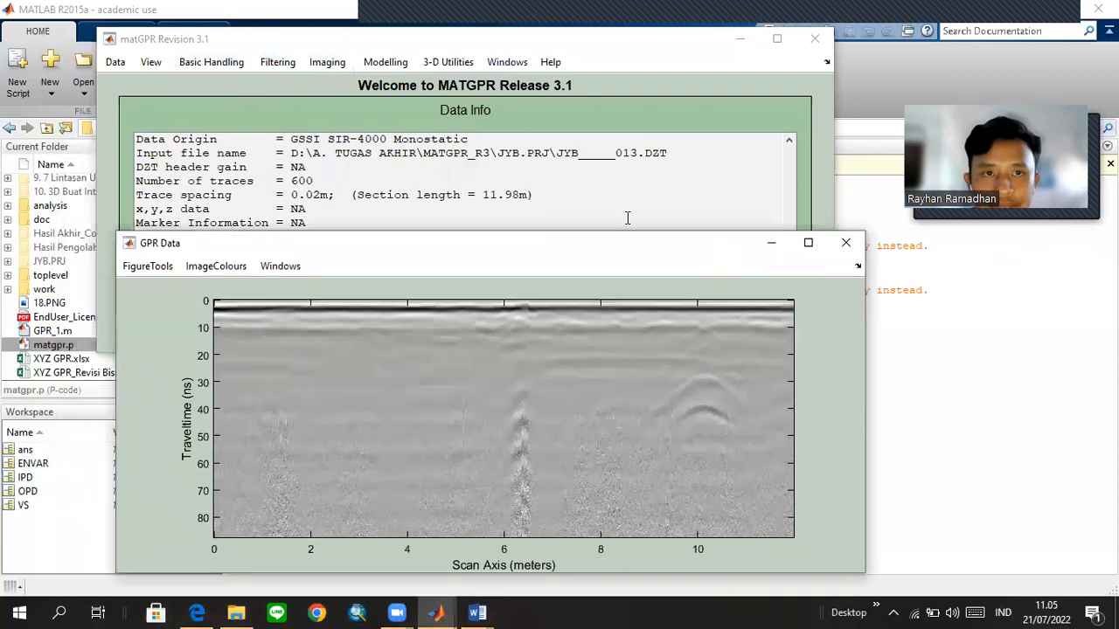
Remove the DC component from the traces and hold the processed result as the current GPR data.
left_click(230, 63)
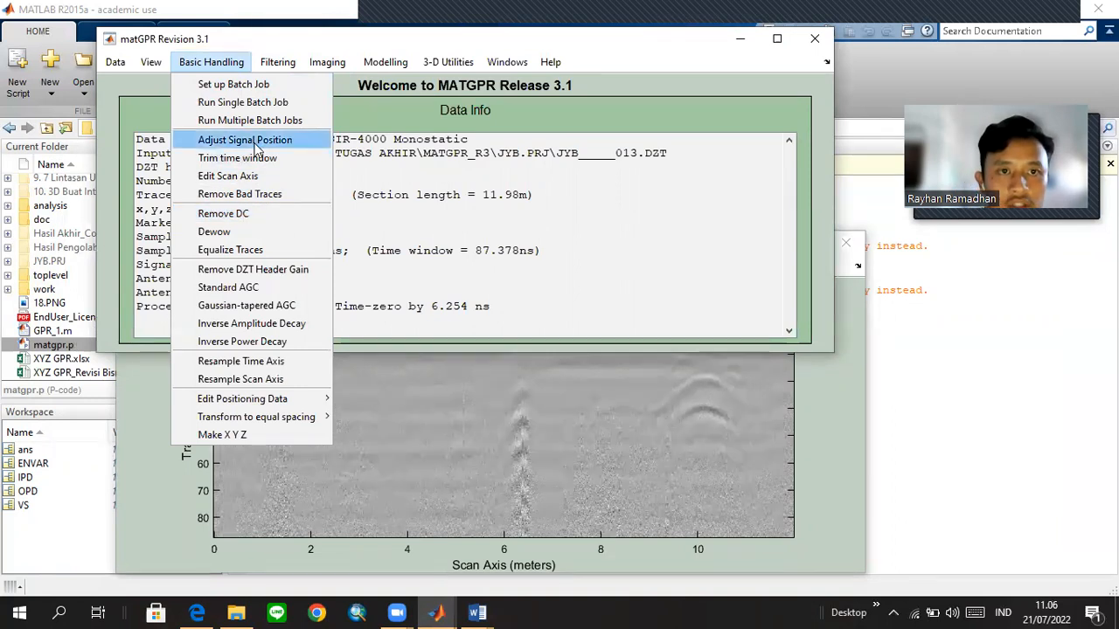
left_click(275, 219)
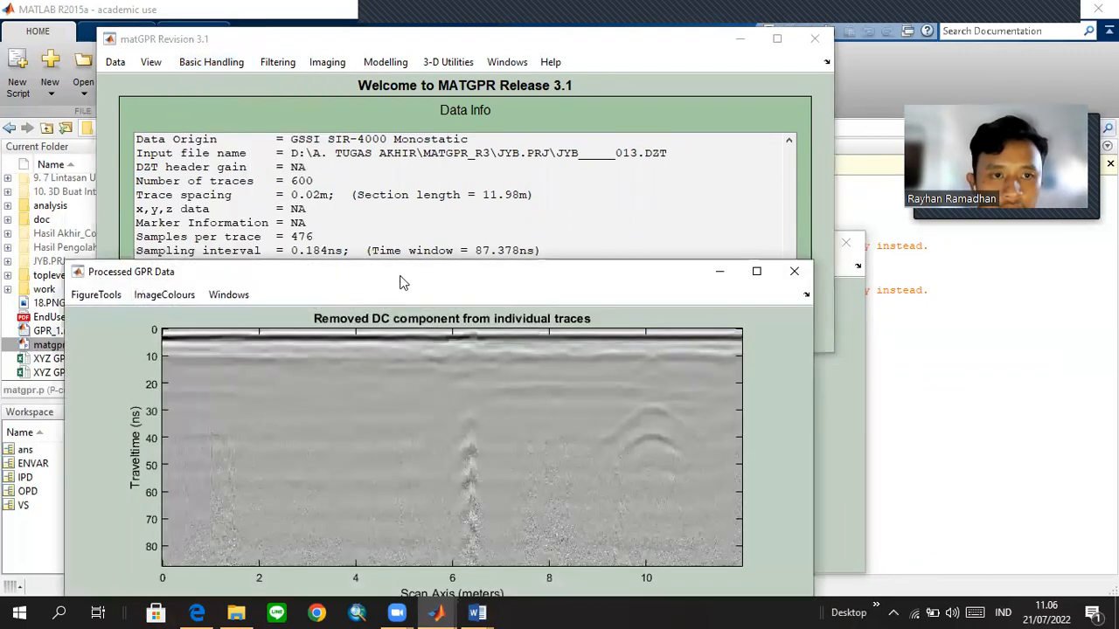
left_click_drag(402, 281, 439, 253)
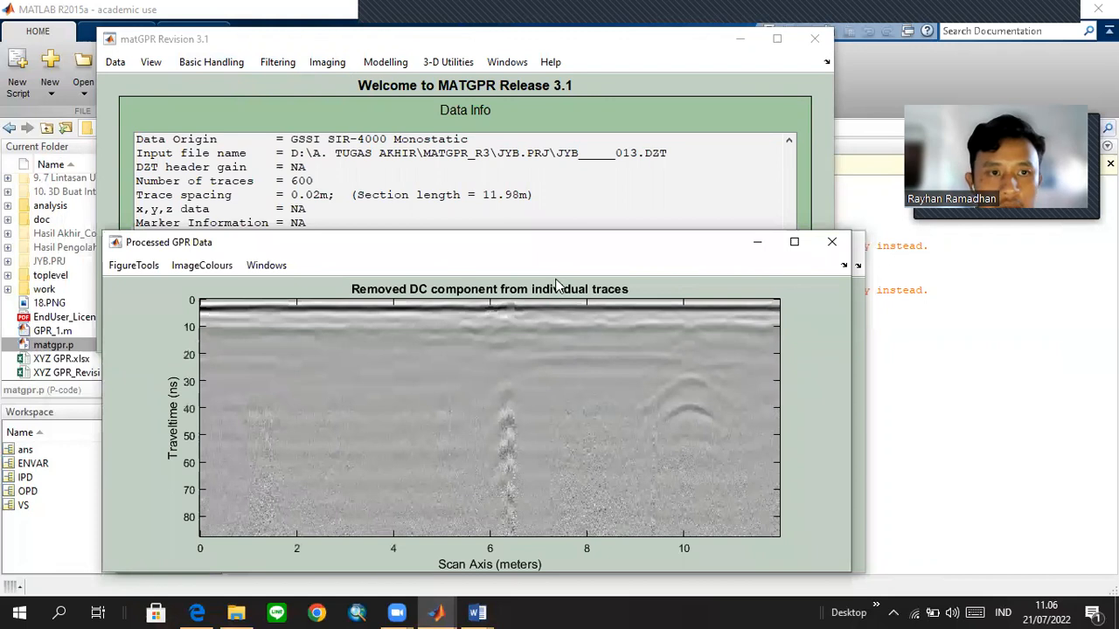
left_click(120, 66)
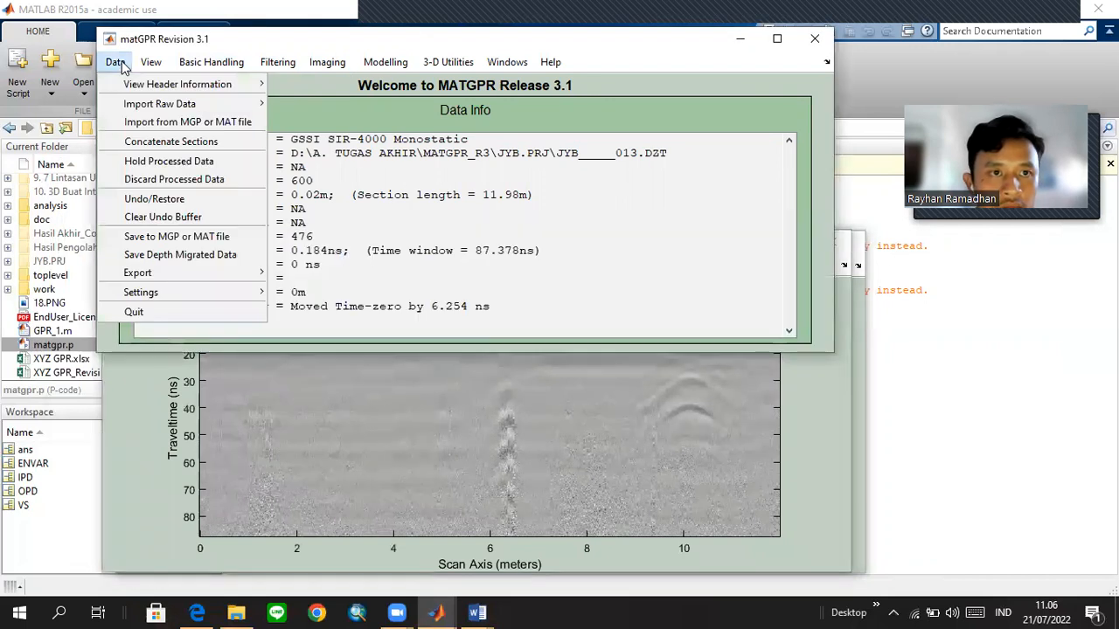
left_click(201, 162)
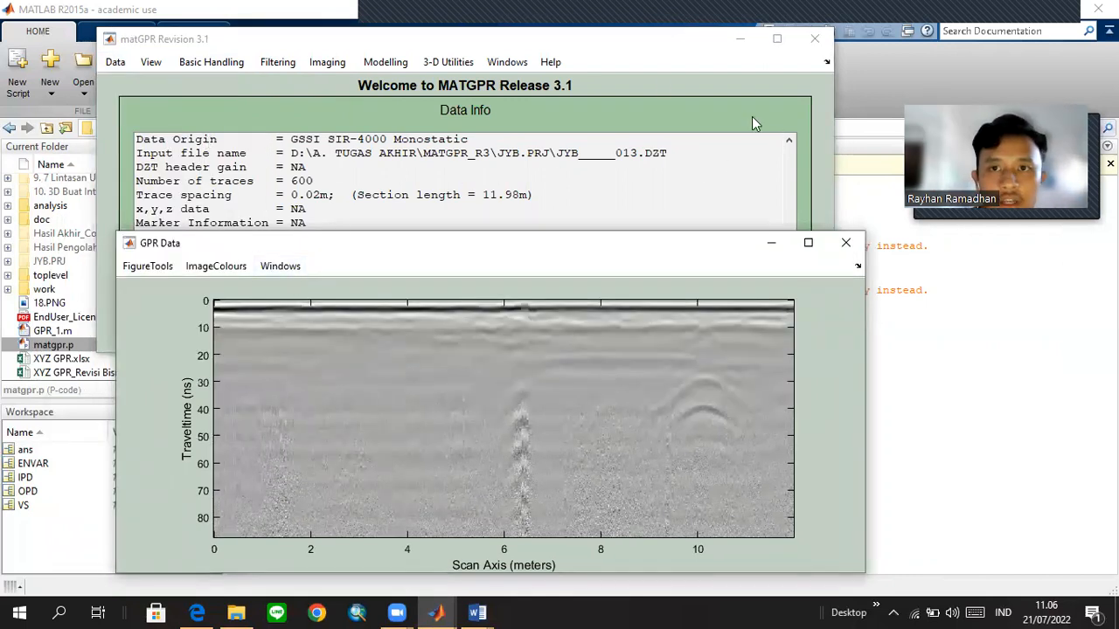
left_click(663, 49)
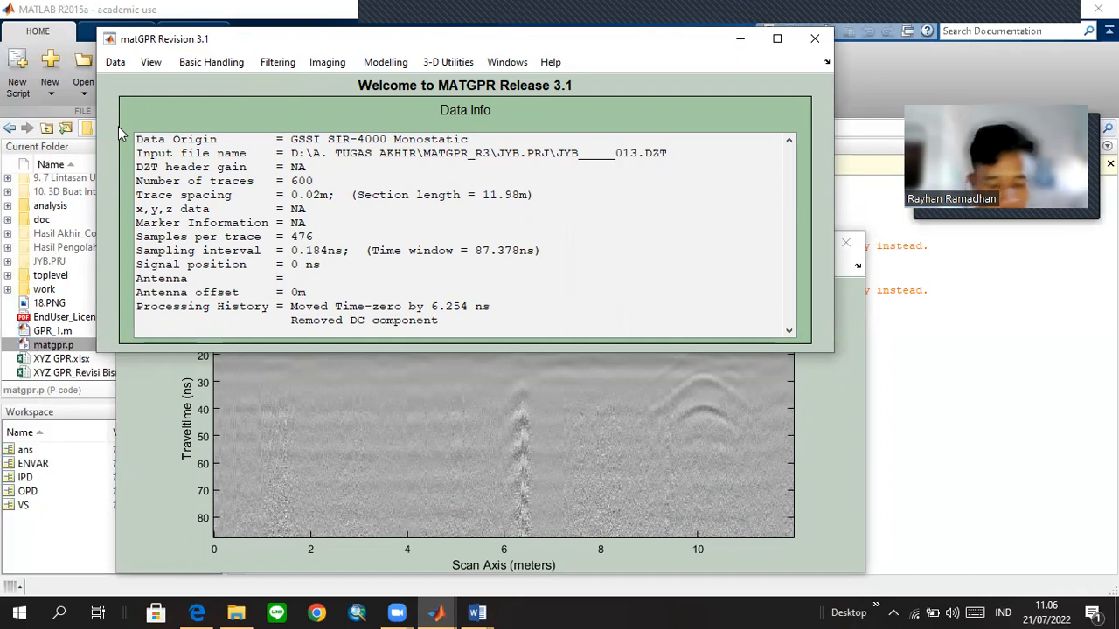
Apply the Dewow operation to the DC-corrected section and shift the processed figure into full view.
left_click(207, 64)
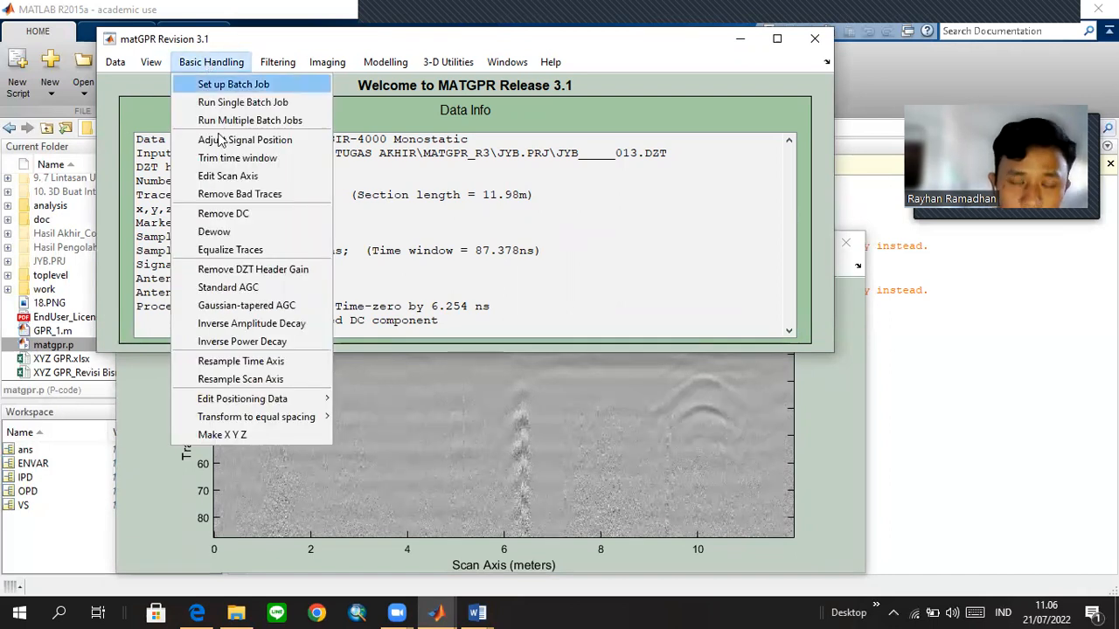
left_click(252, 237)
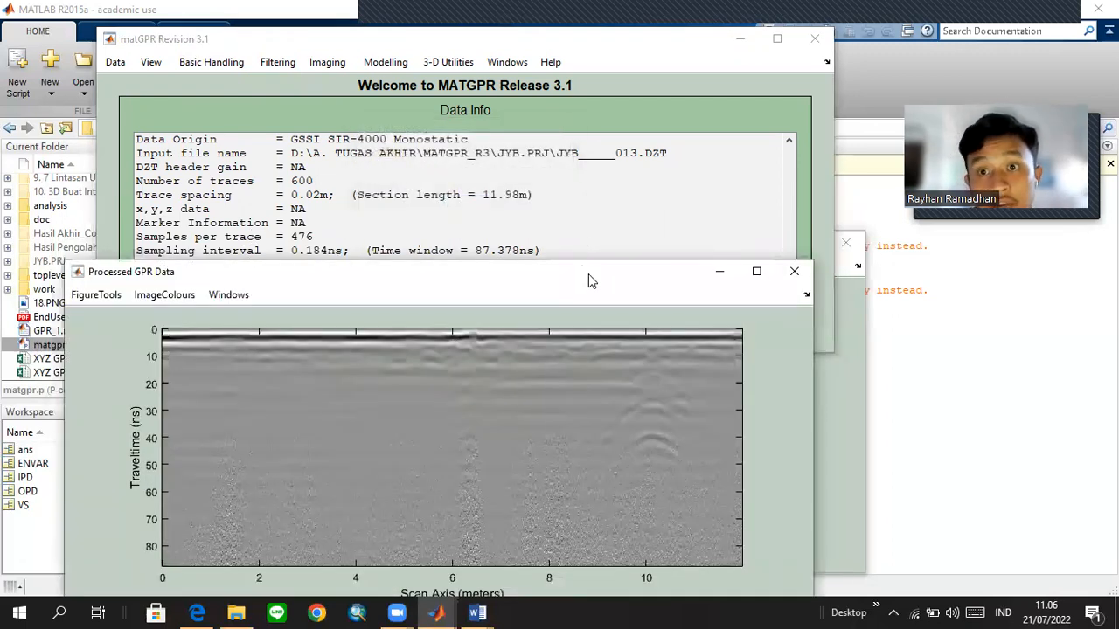
left_click_drag(588, 274, 632, 254)
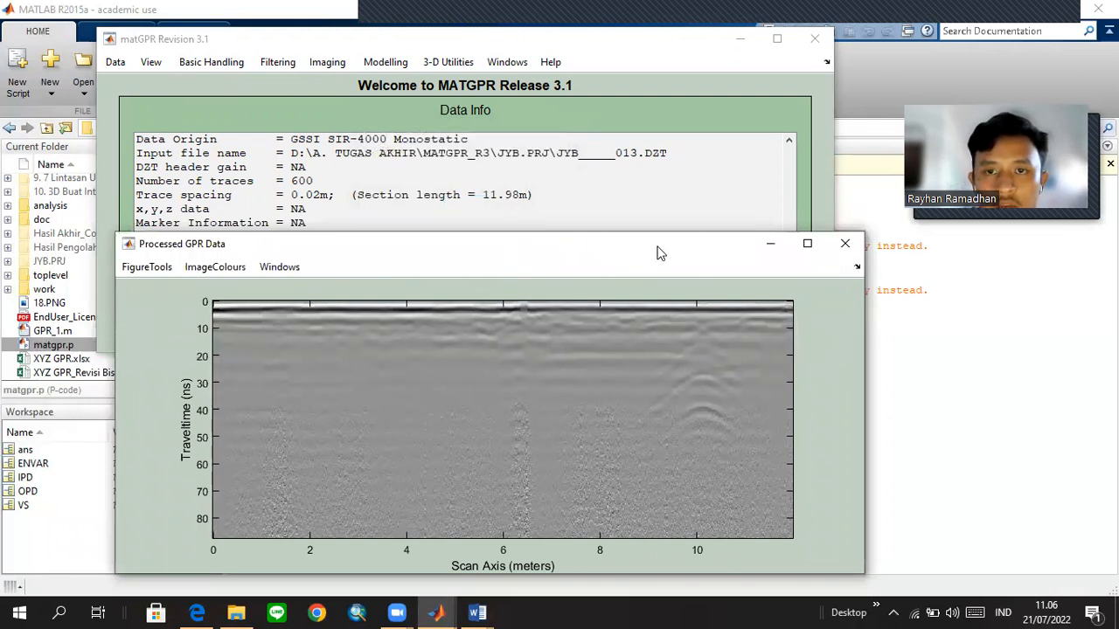
Arrange the Processed GPR Data figure above the GPR Data figure and compare the section before and after dewow.
left_click_drag(659, 252, 650, 32)
left_click(830, 432)
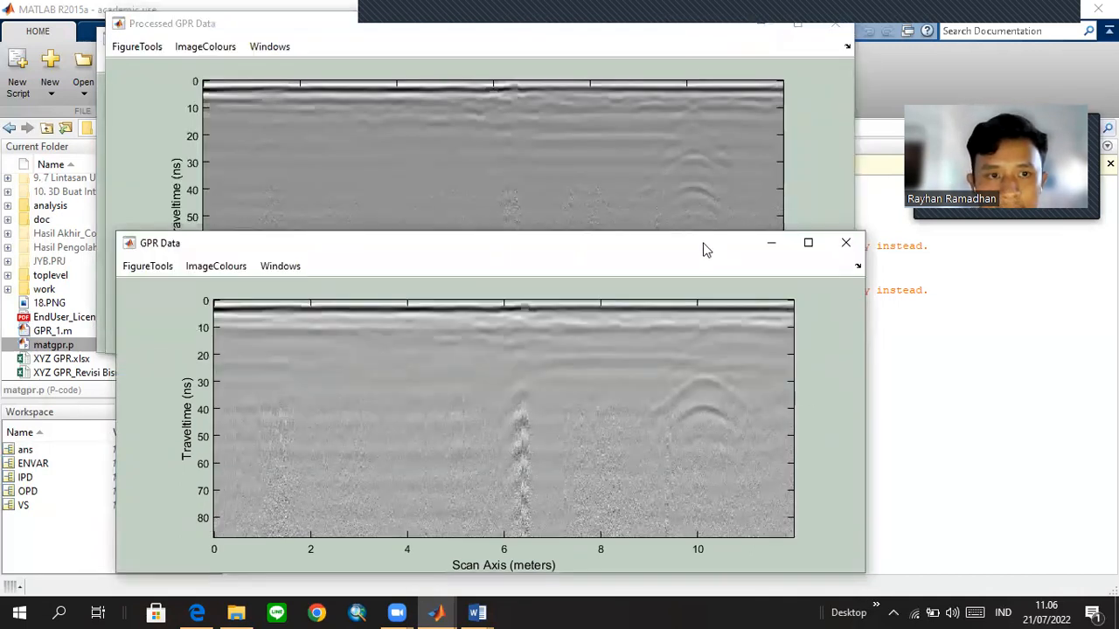
left_click_drag(706, 251, 691, 303)
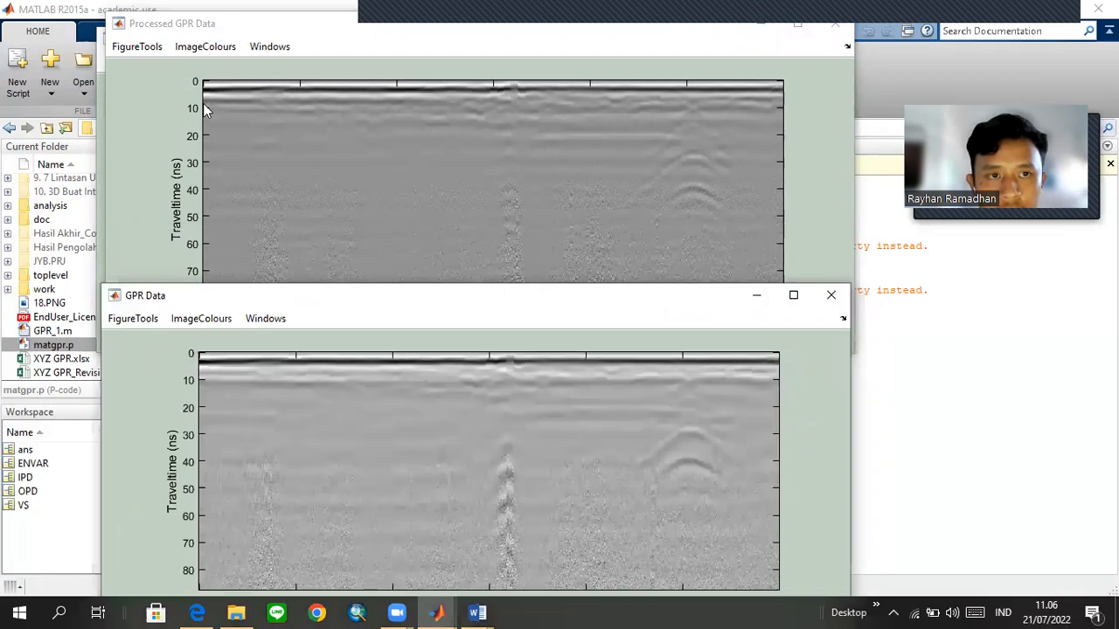
left_click(321, 37)
left_click_drag(321, 36, 314, 33)
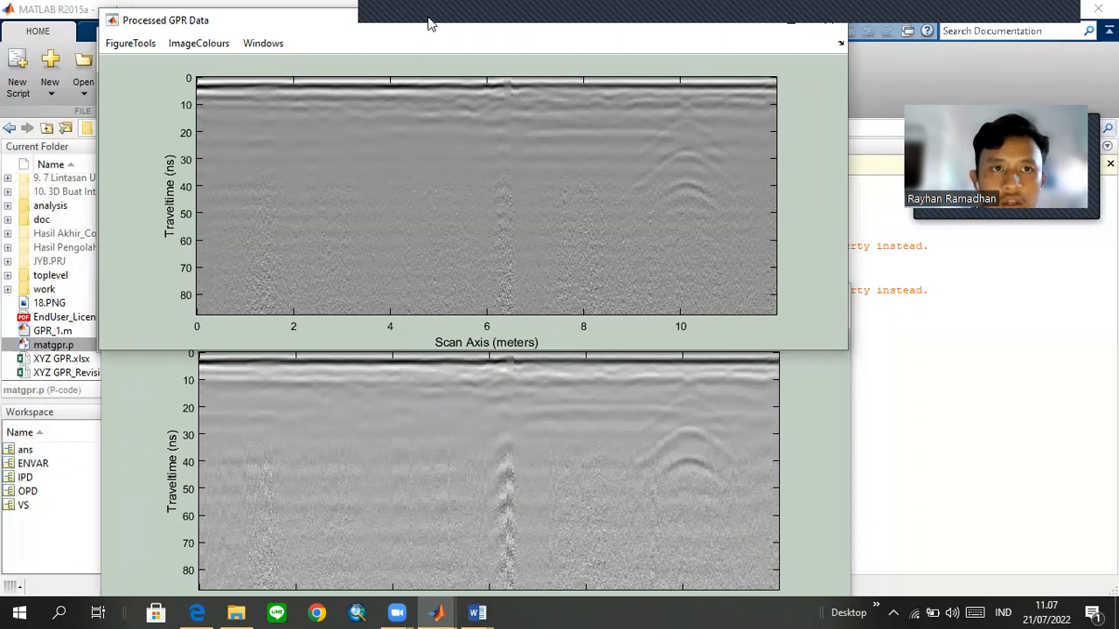
left_click_drag(428, 29, 430, 33)
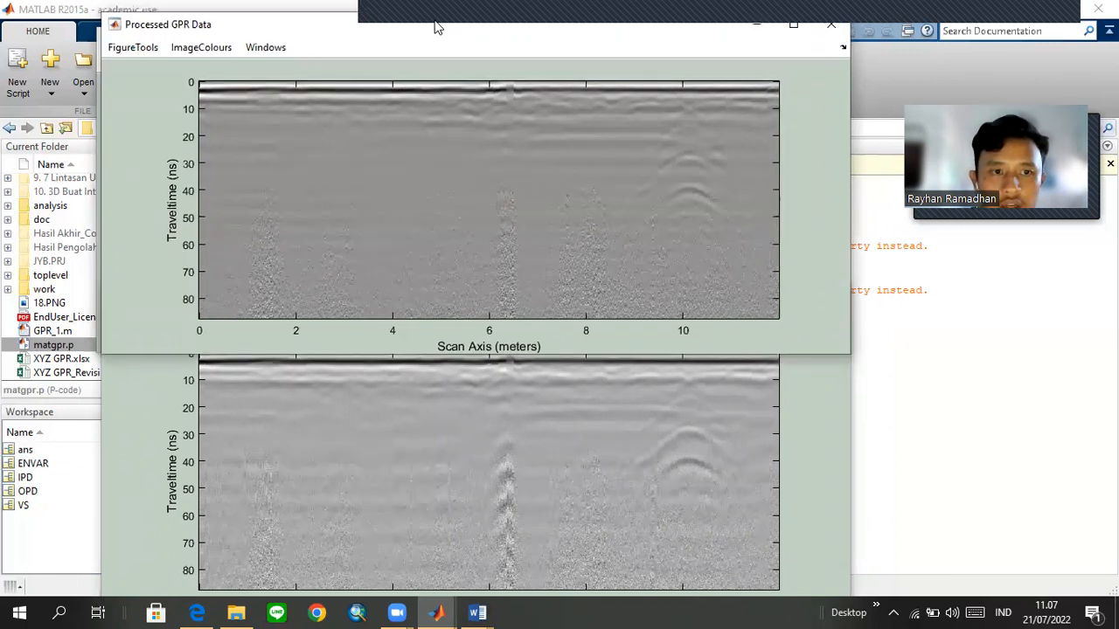
left_click(146, 409)
left_click(350, 31)
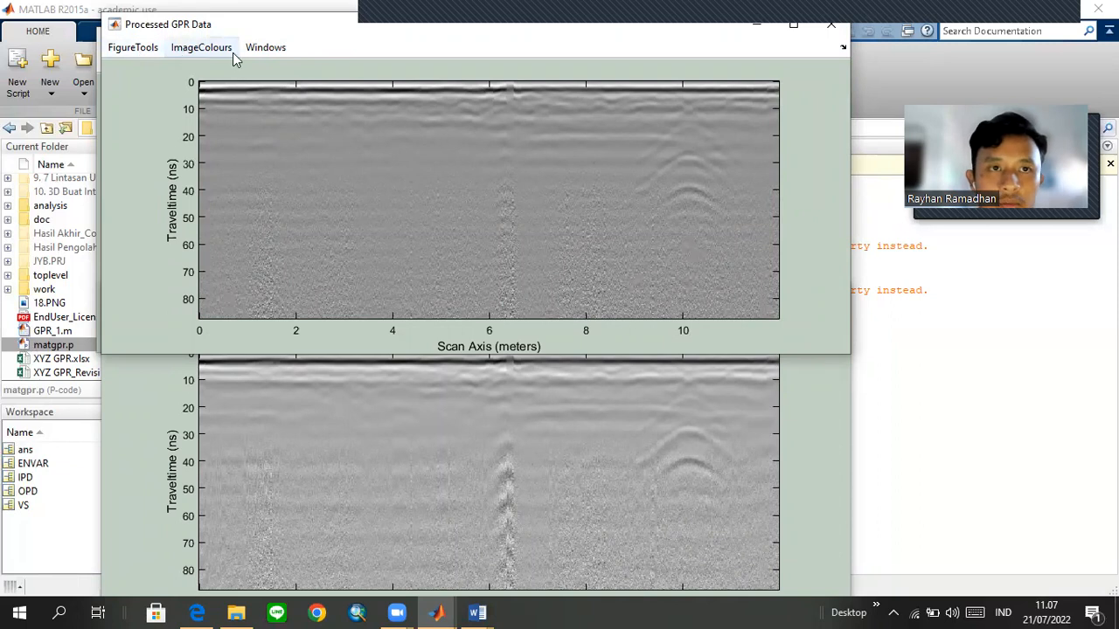
left_click(148, 54)
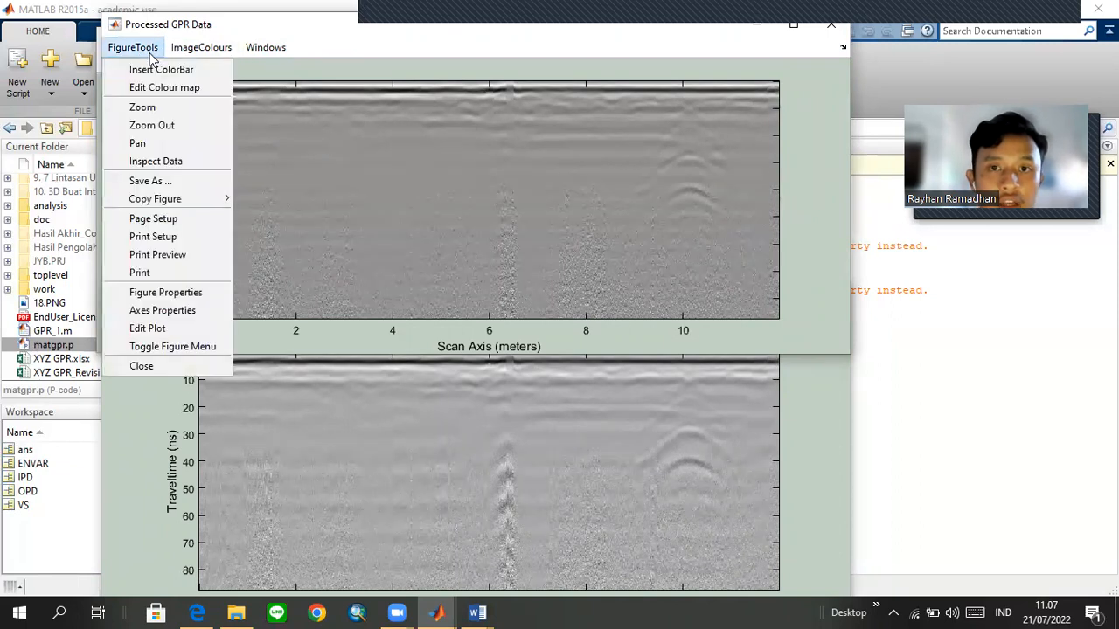
left_click(263, 27)
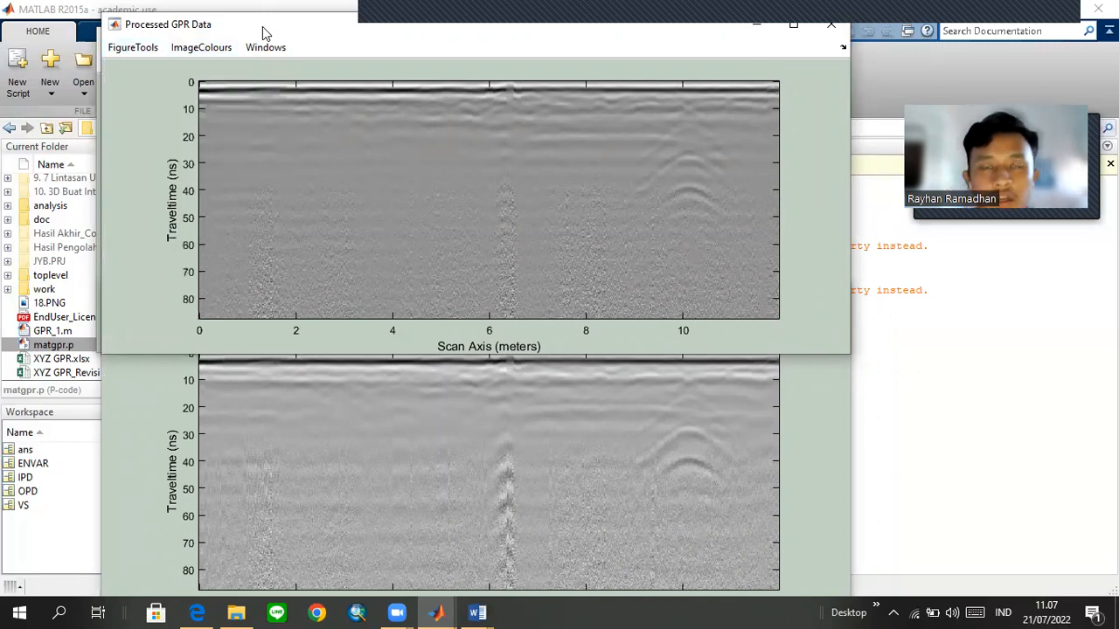
left_click(150, 52)
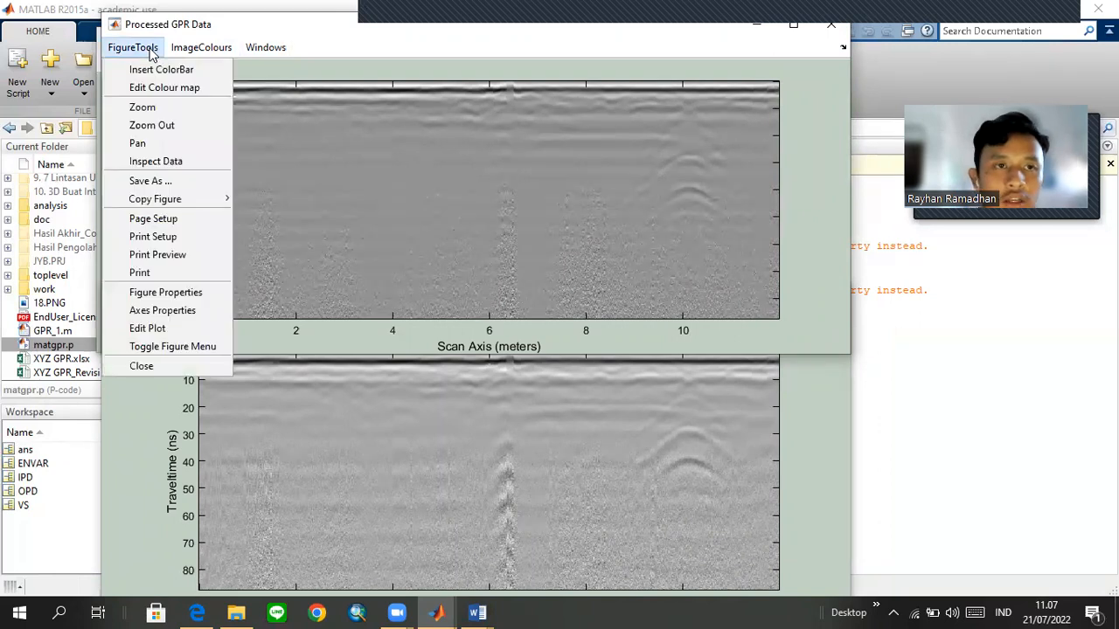
left_click(393, 30)
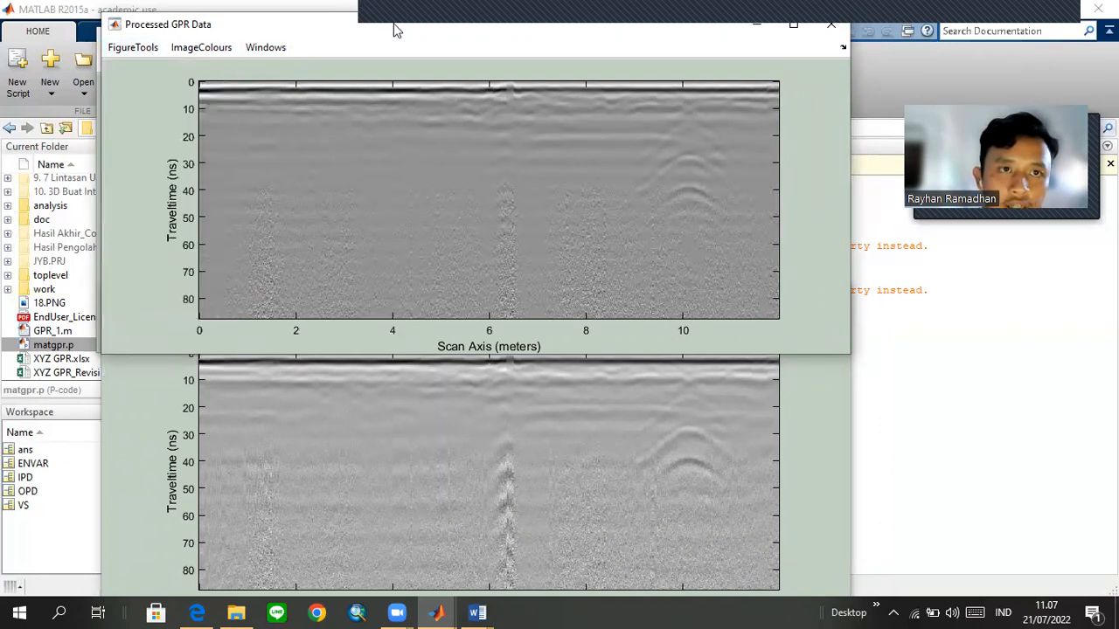
Save the dewowed Processed GPR Data figure in the MATGPR_R3 folder as a JPEG image named Dewow.
left_click(137, 50)
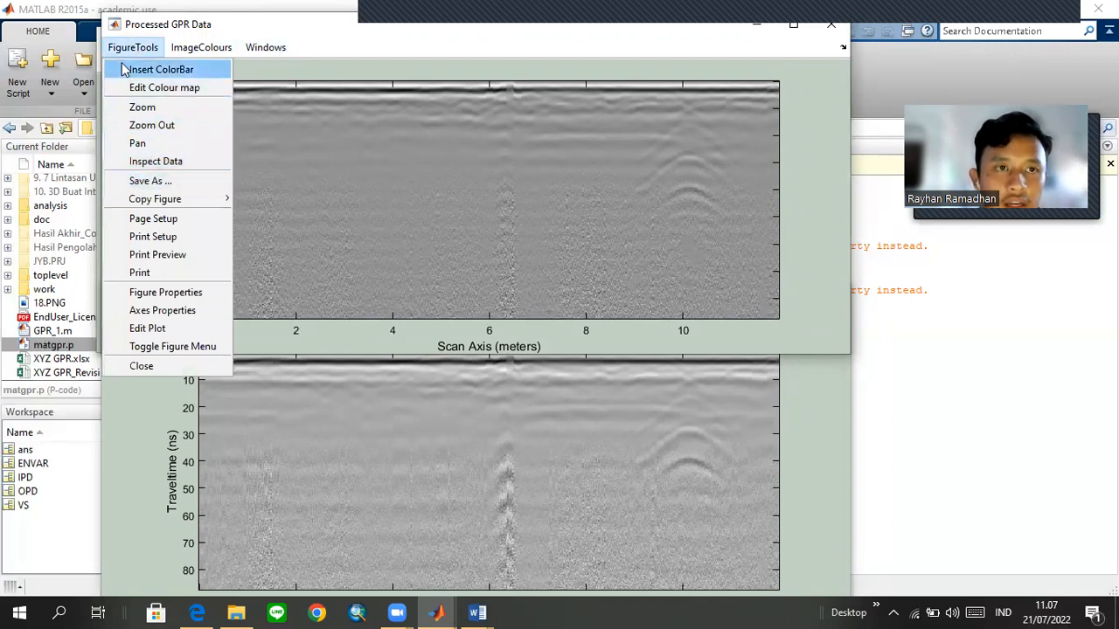
left_click(146, 182)
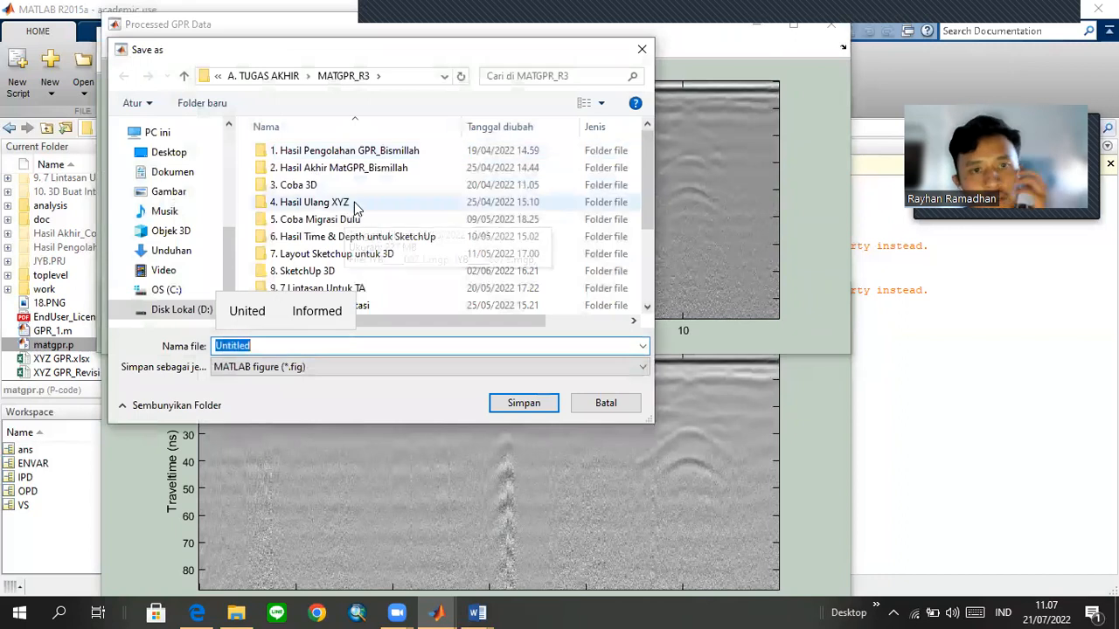
left_click(285, 372)
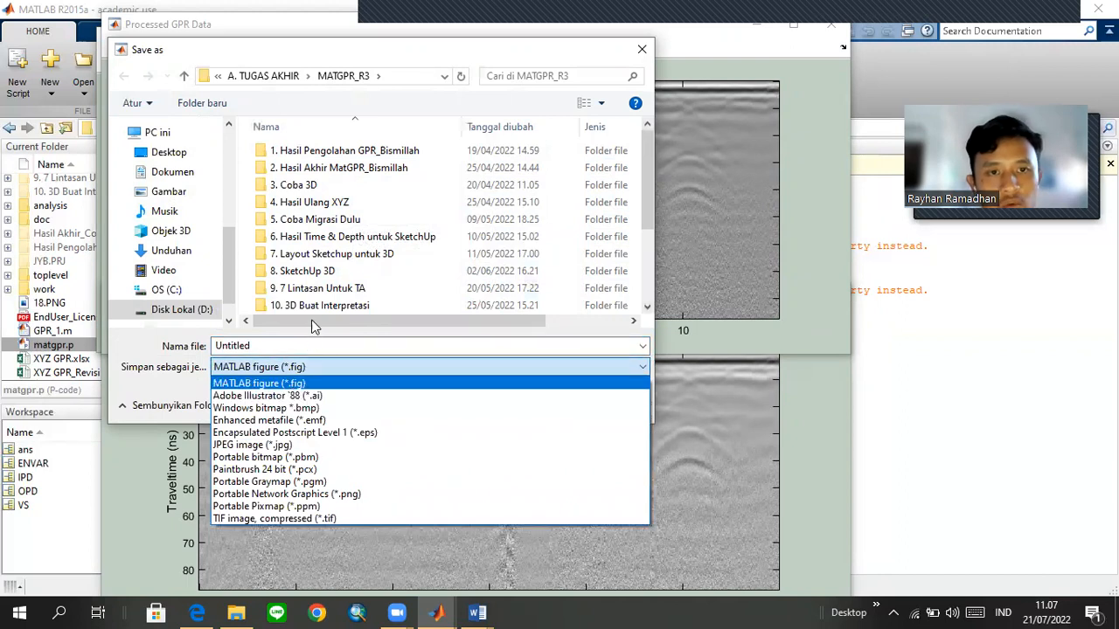
scroll(351, 224, "down", 3)
scroll(351, 224, "up", 3)
scroll(351, 224, "down", 3)
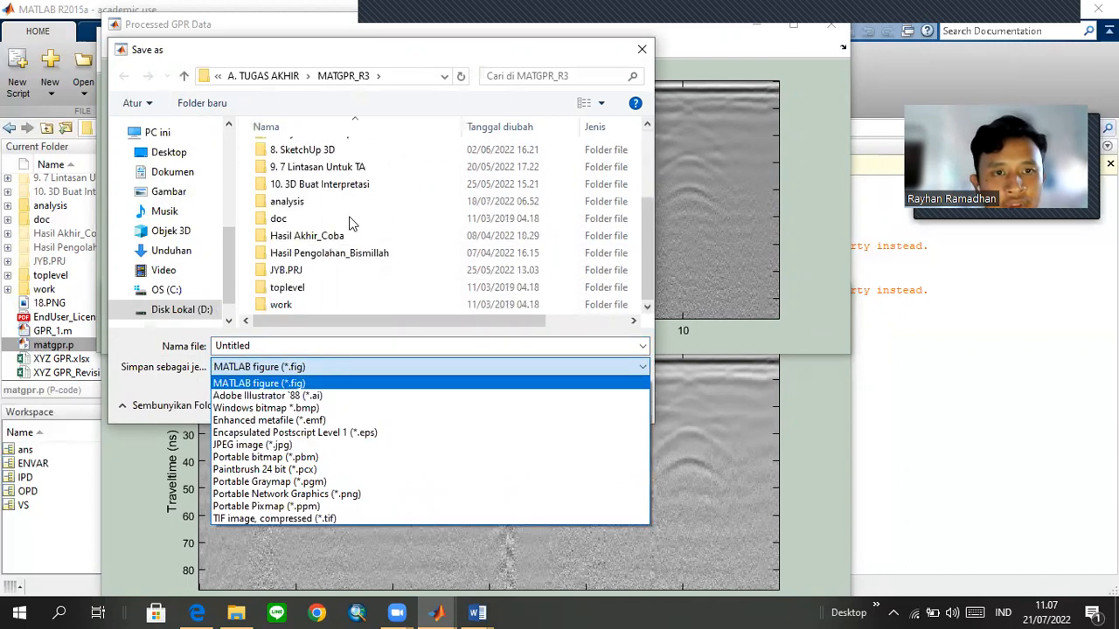
left_click(313, 343)
left_click(314, 342)
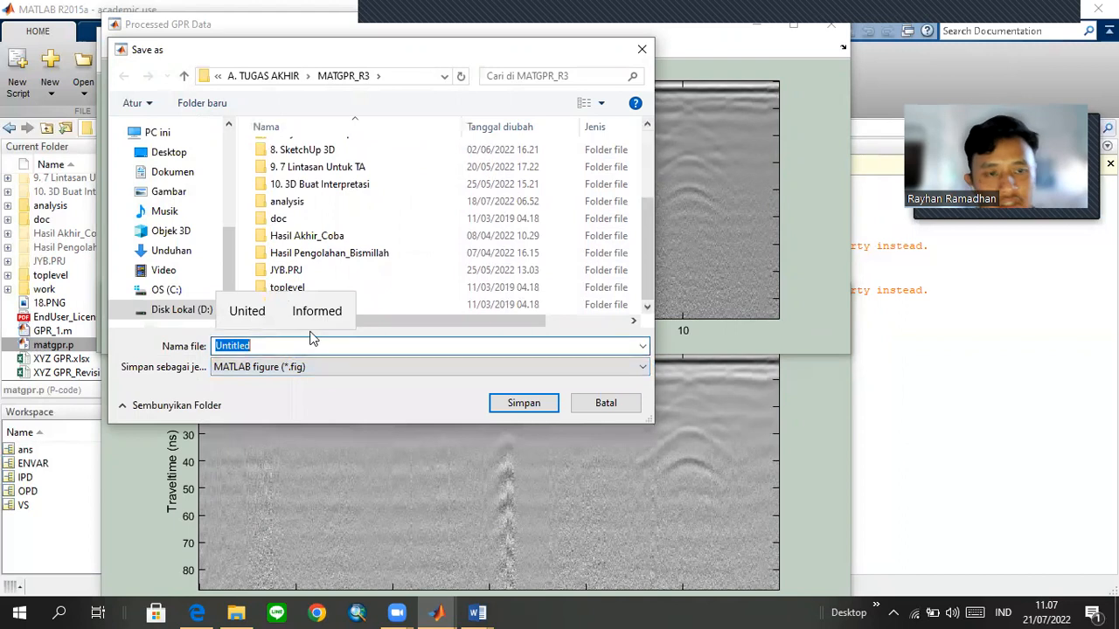
type("Dewow")
left_click(307, 368)
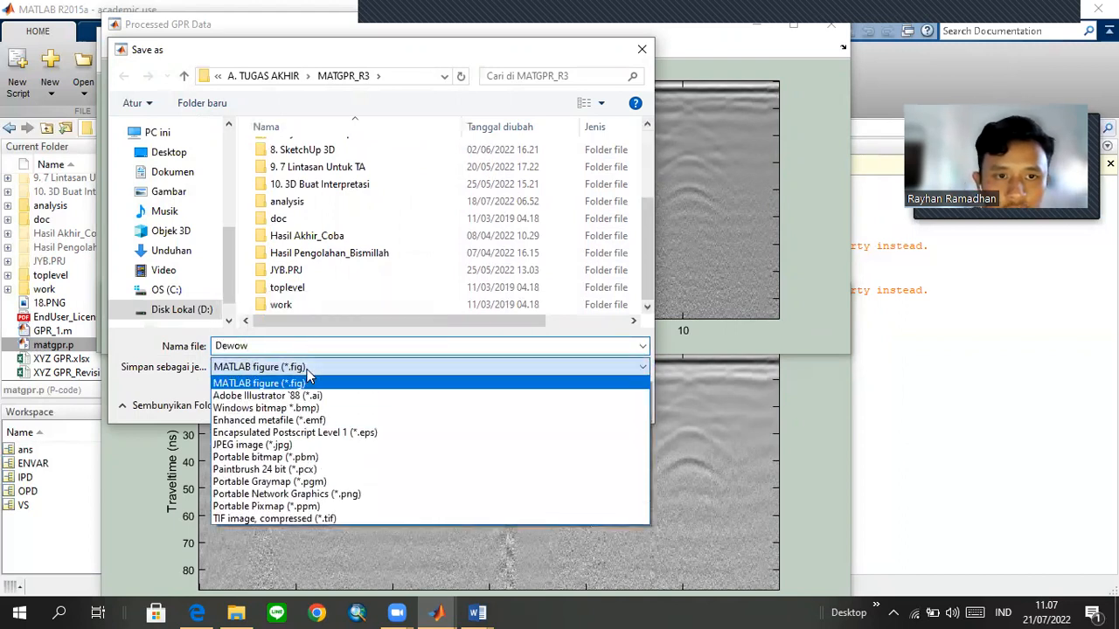
left_click(293, 446)
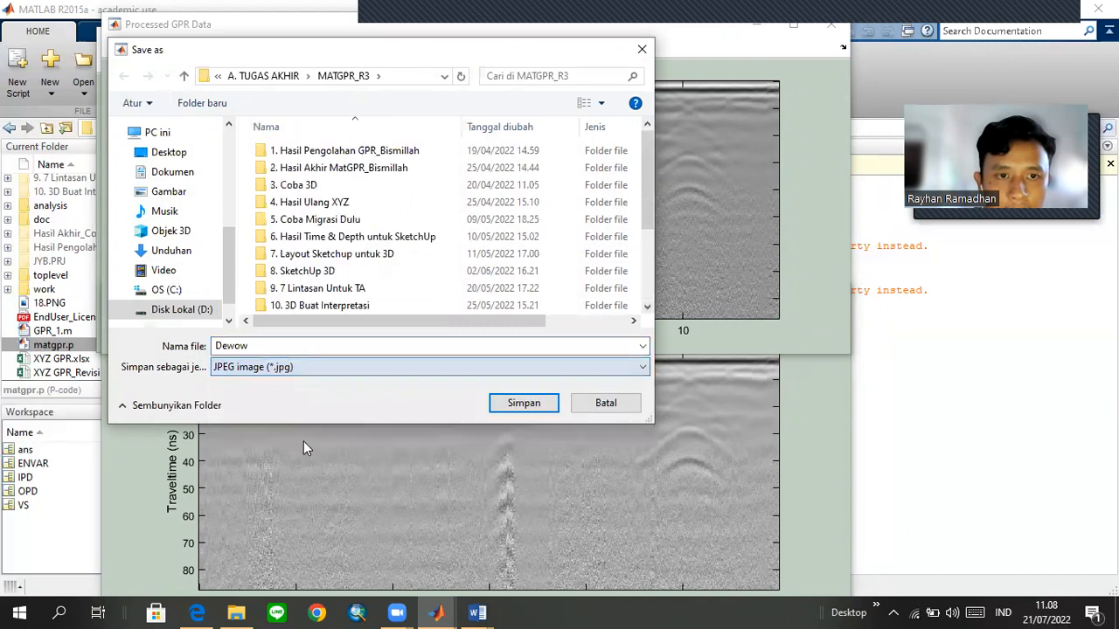
left_click(526, 405)
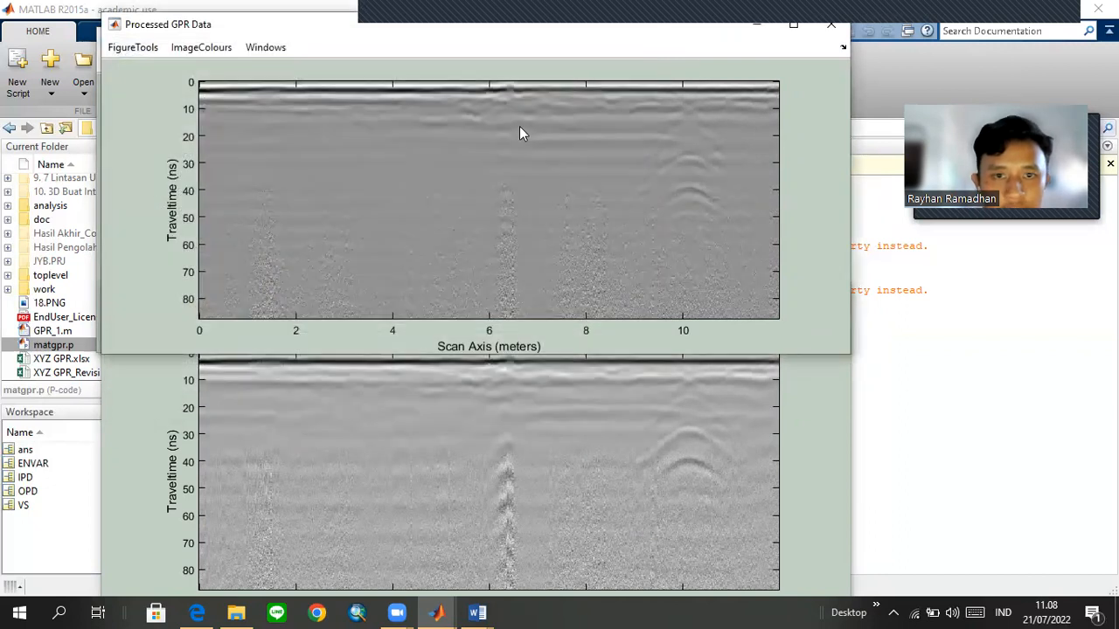
Shift the processed figure off the main matGPR window and hold the dewowed section as the current GPR data.
left_click_drag(485, 26, 489, 160)
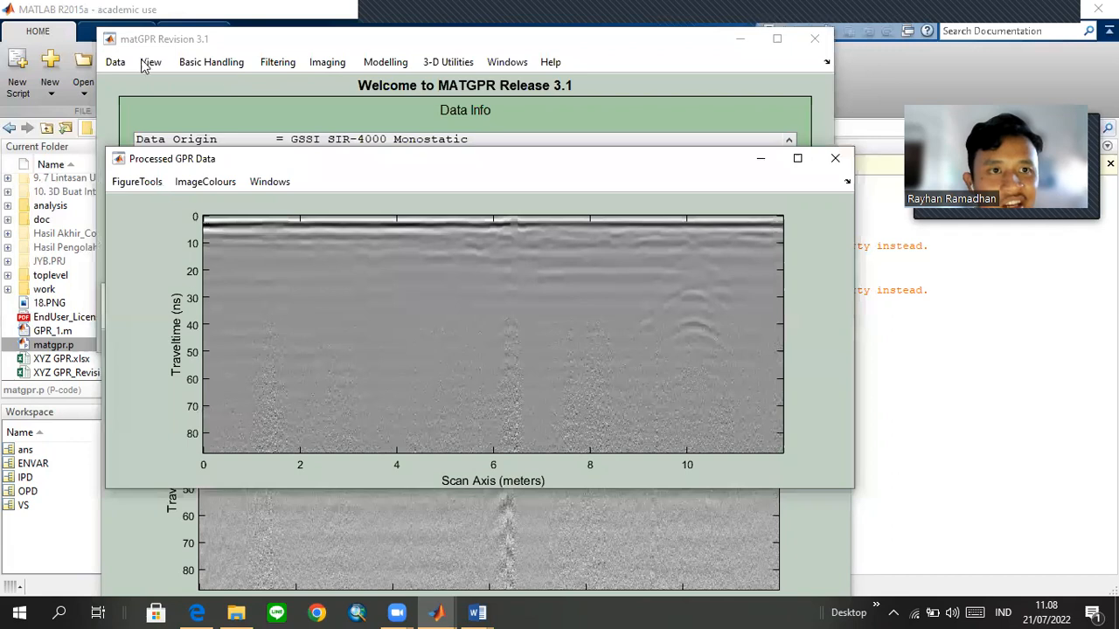
left_click(107, 62)
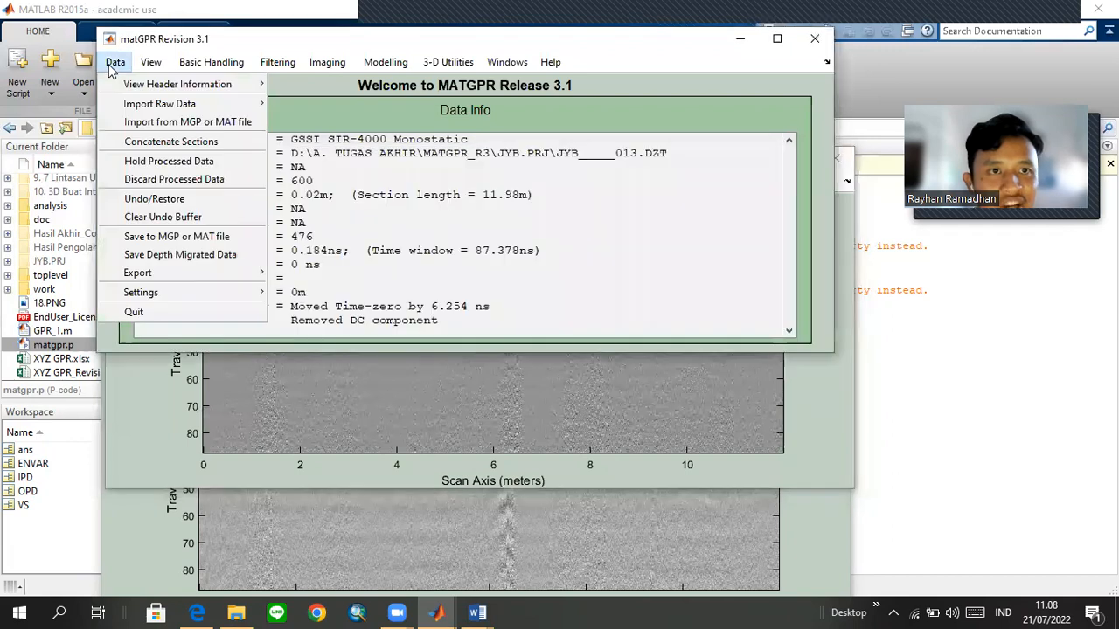
left_click(191, 166)
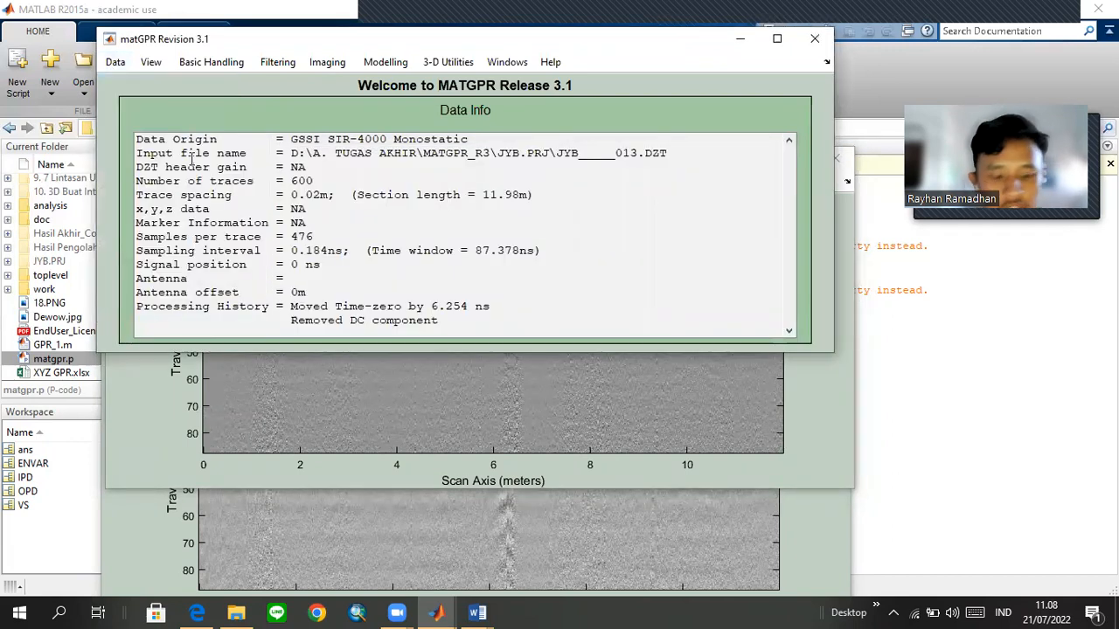
Try a median filter of 1 sample by 3 traces on the dewowed section and shift the filtered figure into view.
left_click(287, 66)
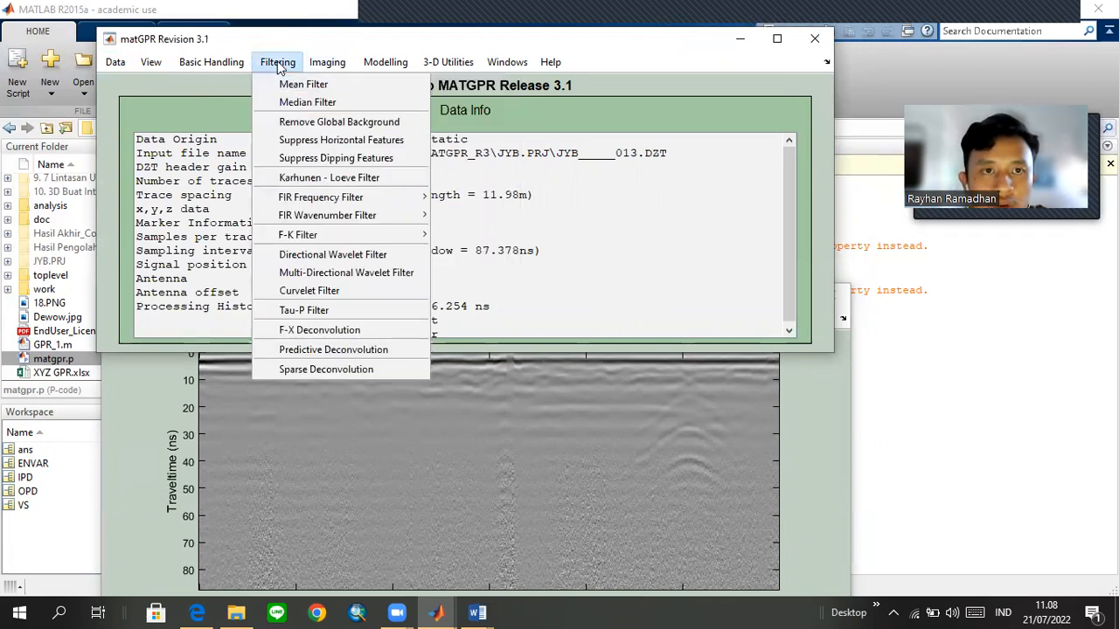
left_click(373, 105)
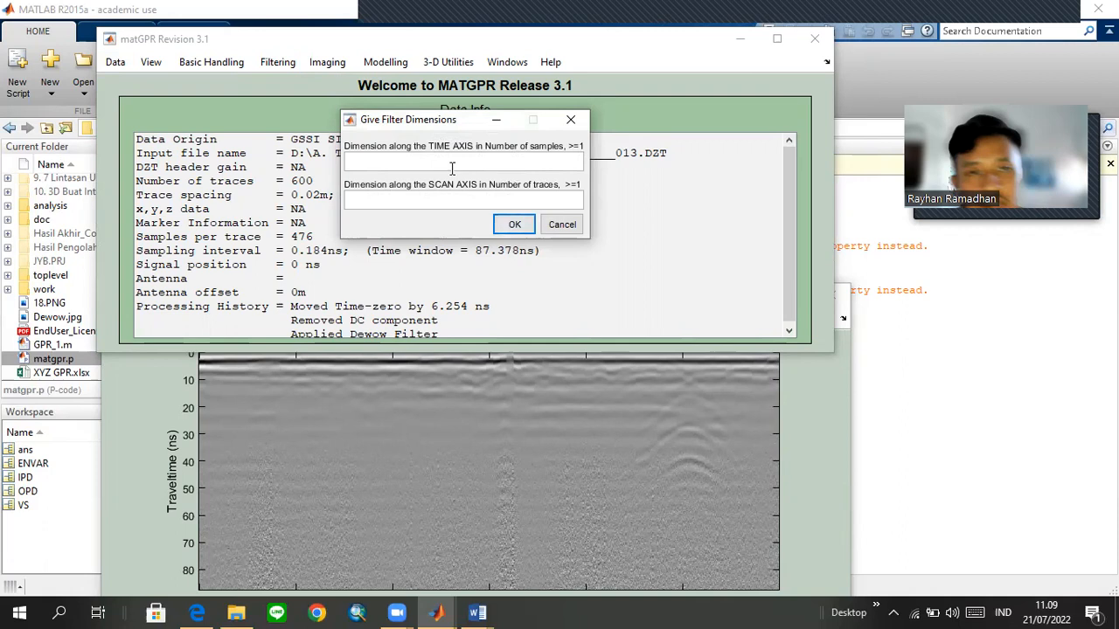
type("1")
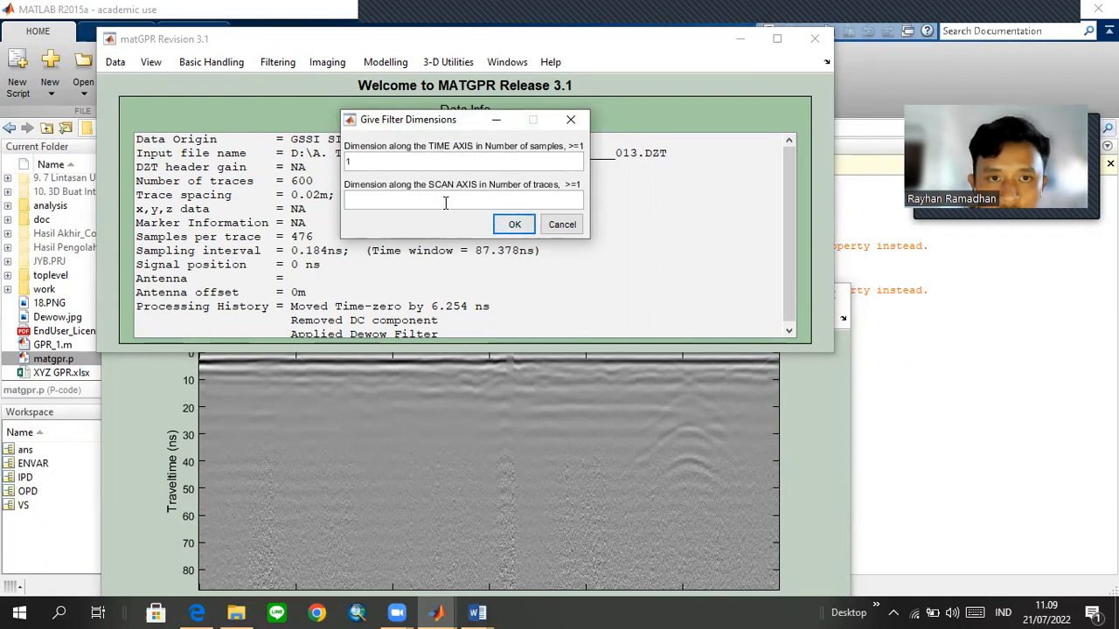
left_click(444, 202)
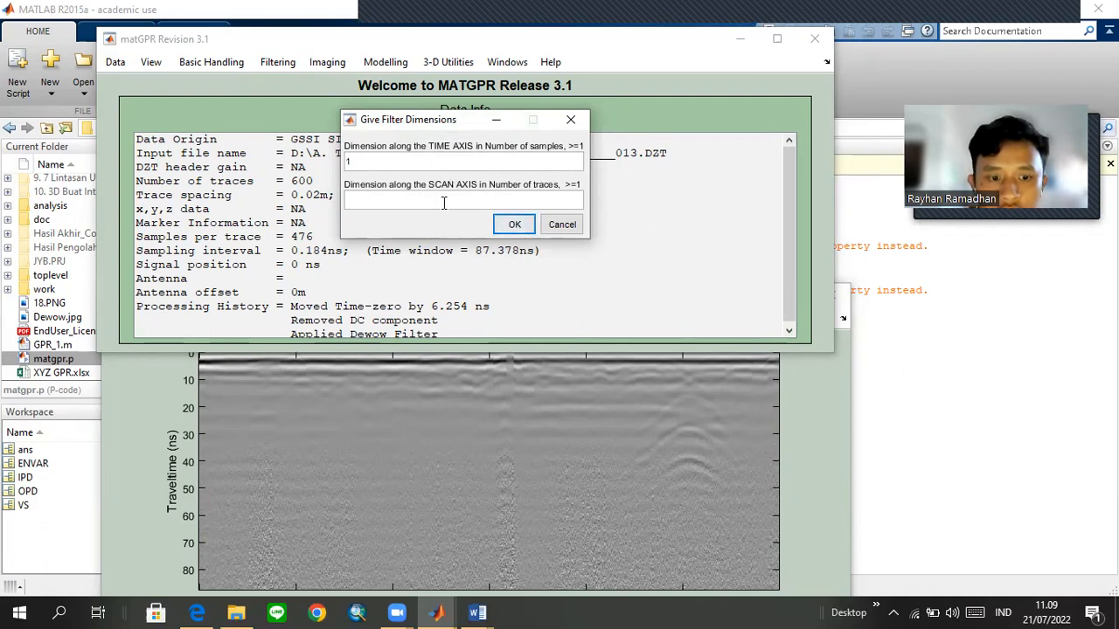
type("3")
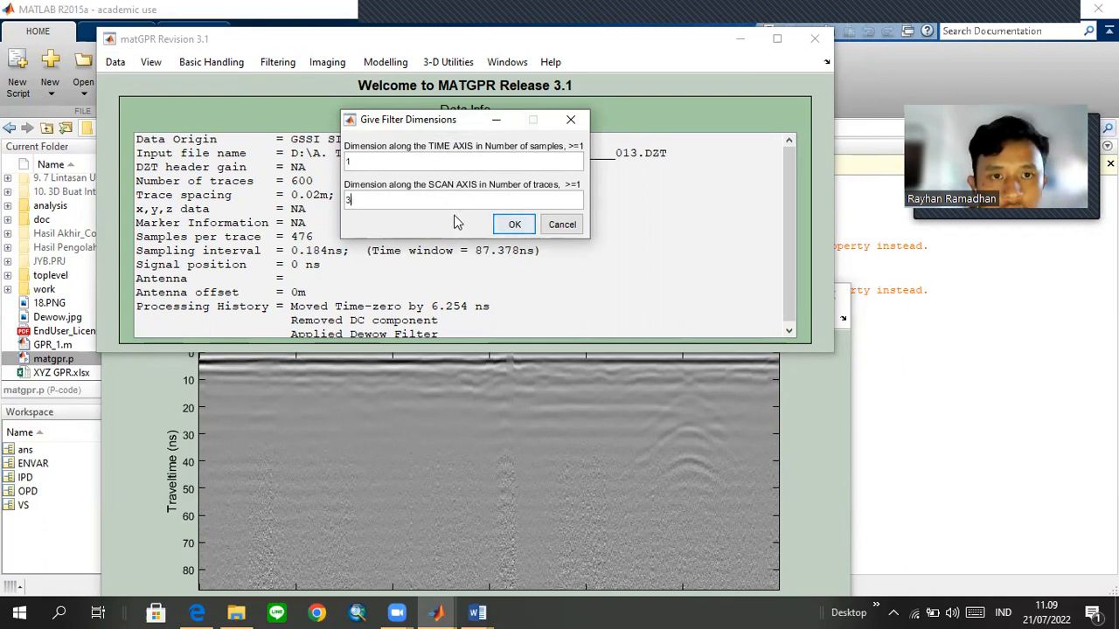
left_click(512, 224)
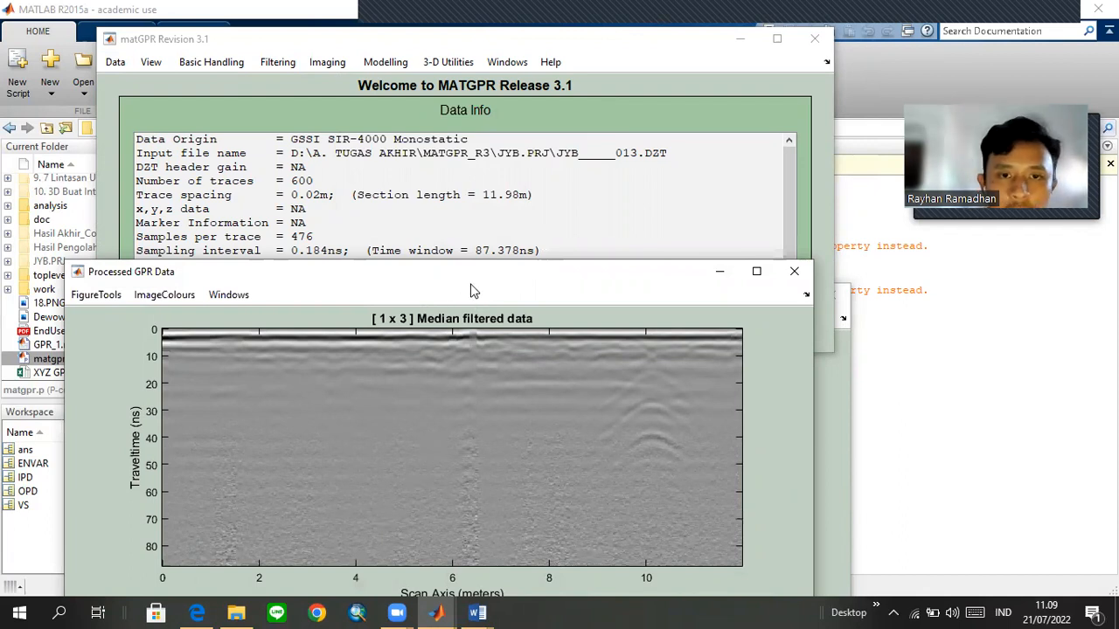
left_click_drag(470, 290, 512, 276)
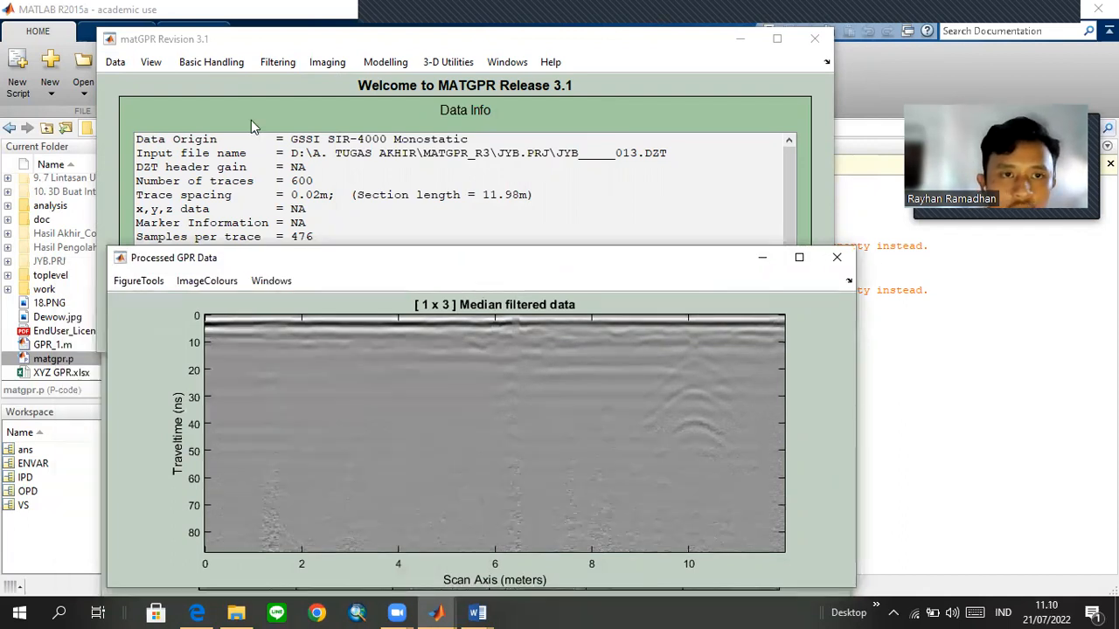
Discard the 1 x 3 median-filtered result.
left_click(118, 63)
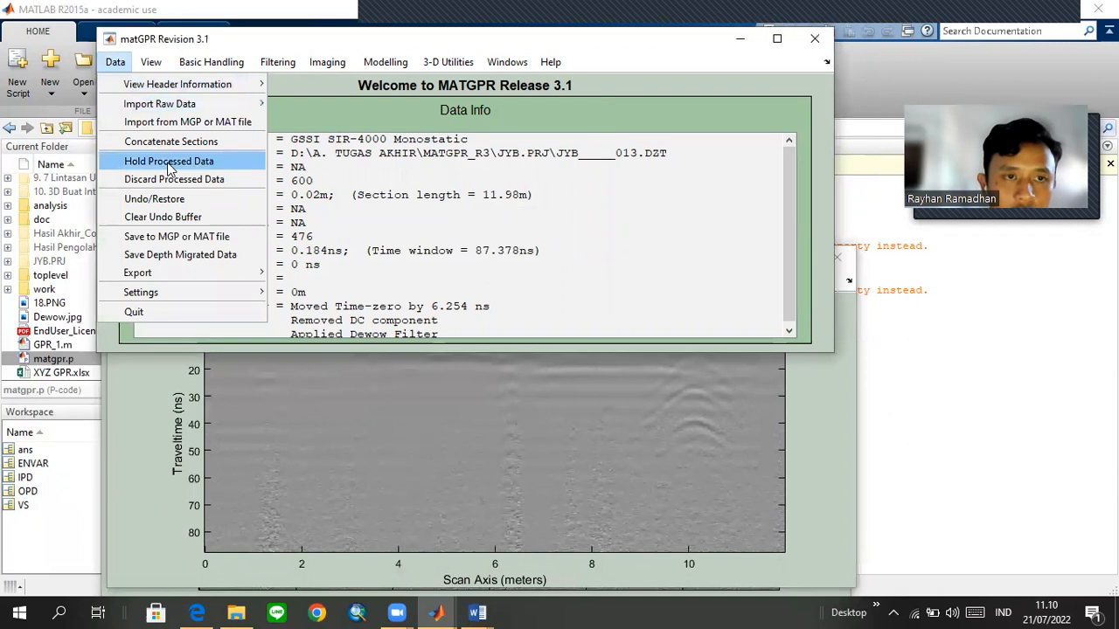
mouse_move(276, 61)
left_click(146, 382)
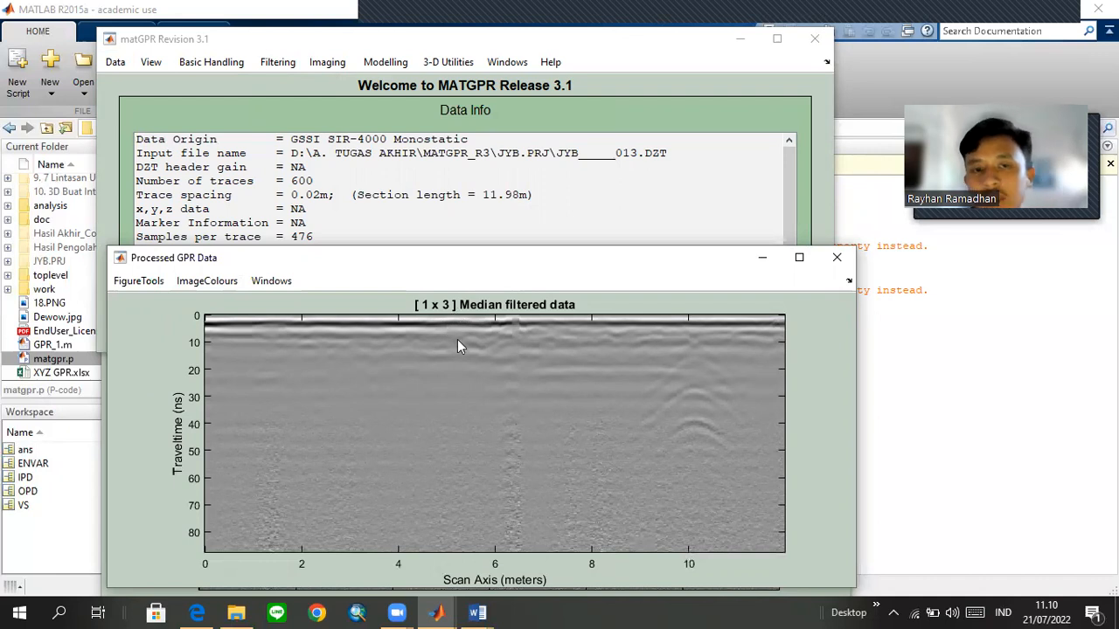
left_click(115, 64)
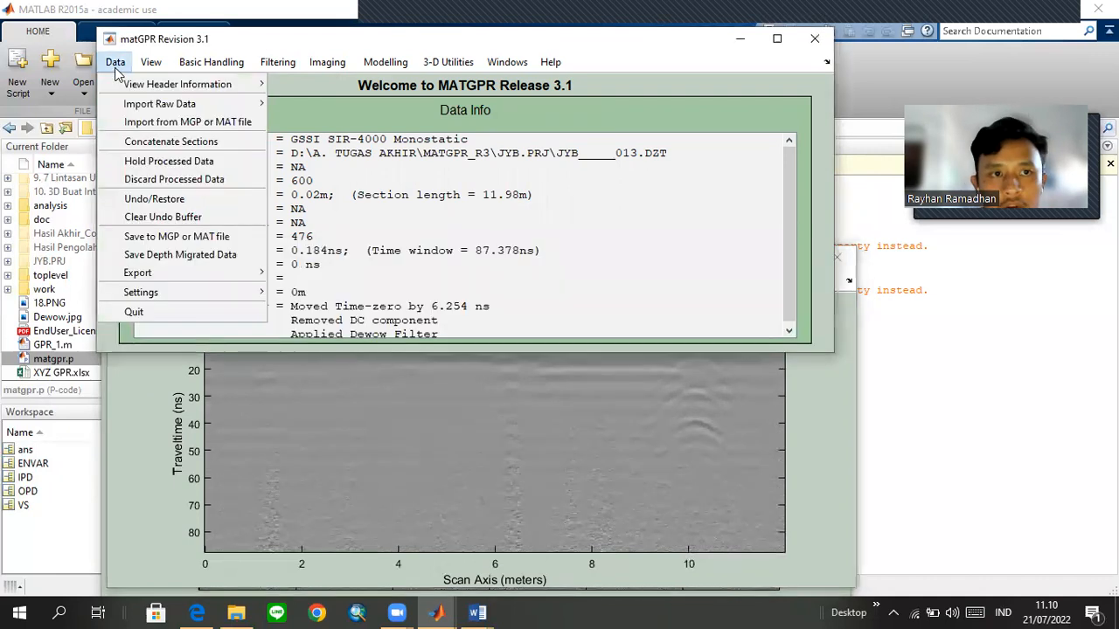
left_click(166, 180)
Apply a median filter to the dewowed section with dimensions of 1 sample along the time axis and 5 traces along the scan axis.
left_click(277, 61)
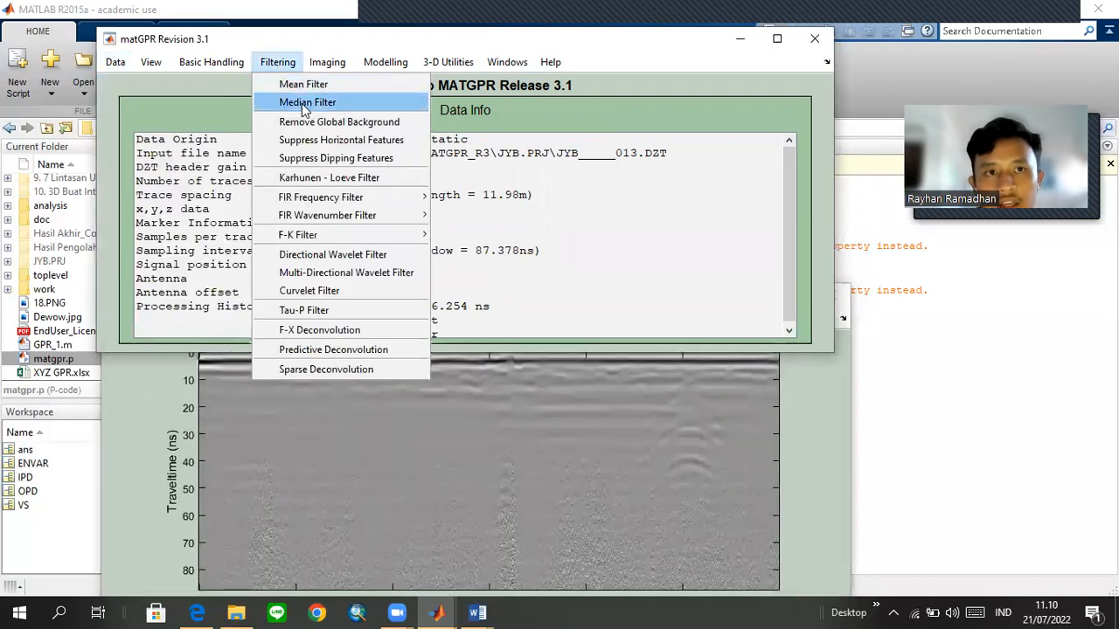
left_click(301, 103)
type("1")
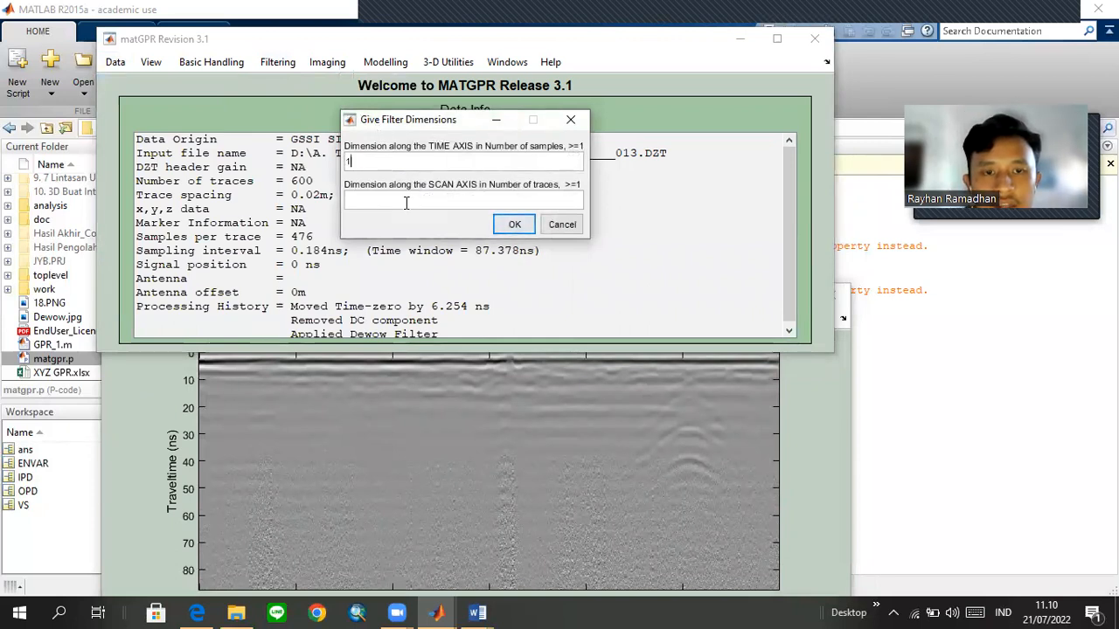
left_click(406, 203)
type("5")
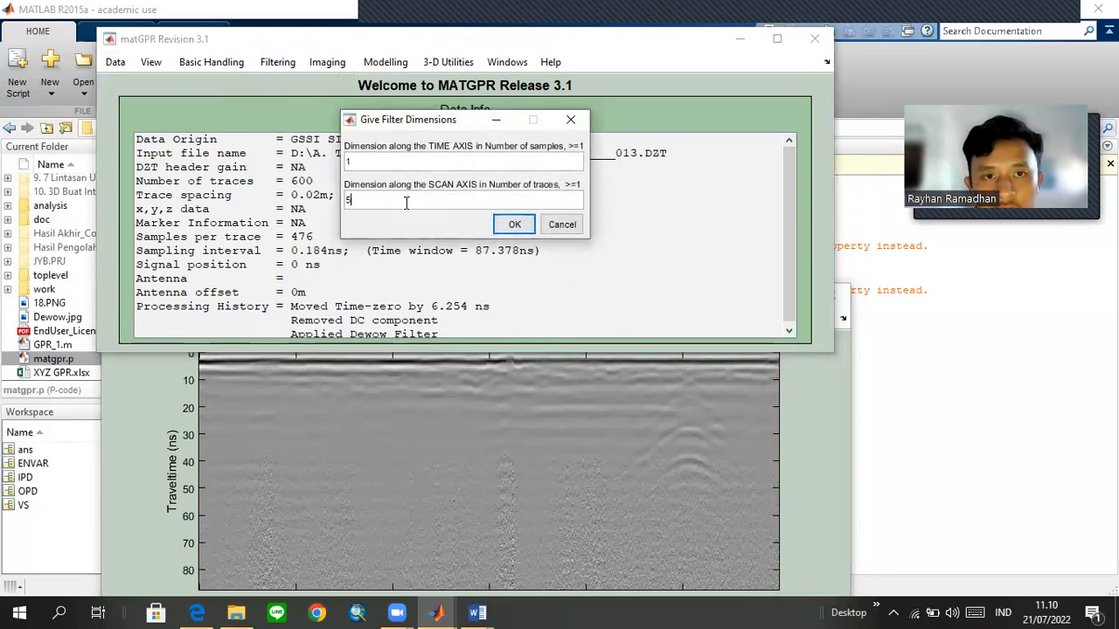
left_click(516, 225)
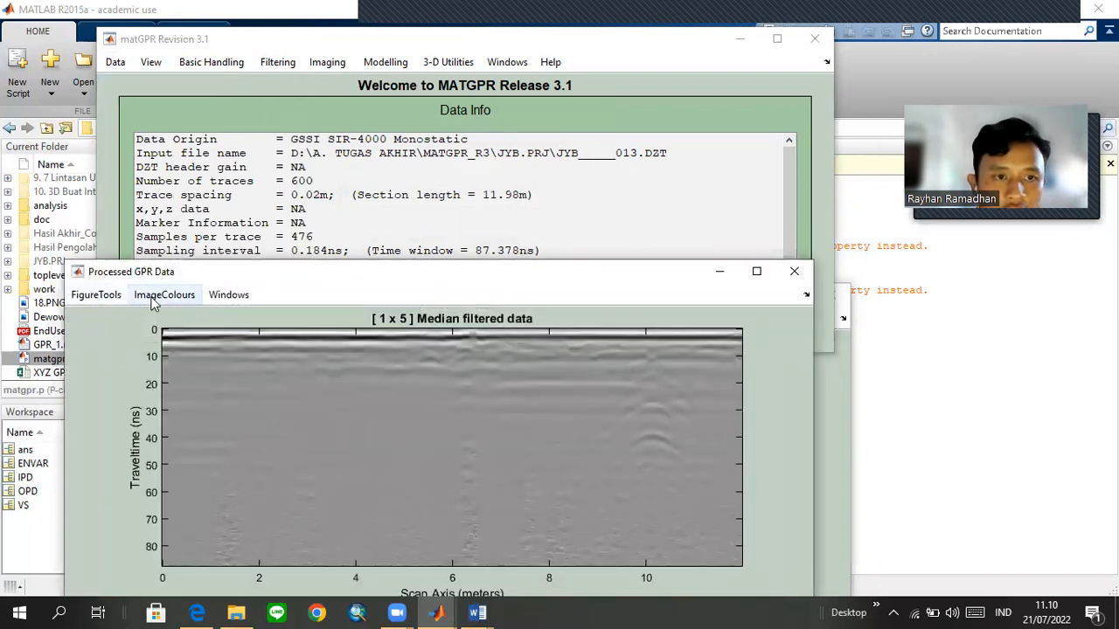
left_click(96, 294)
left_click(118, 430)
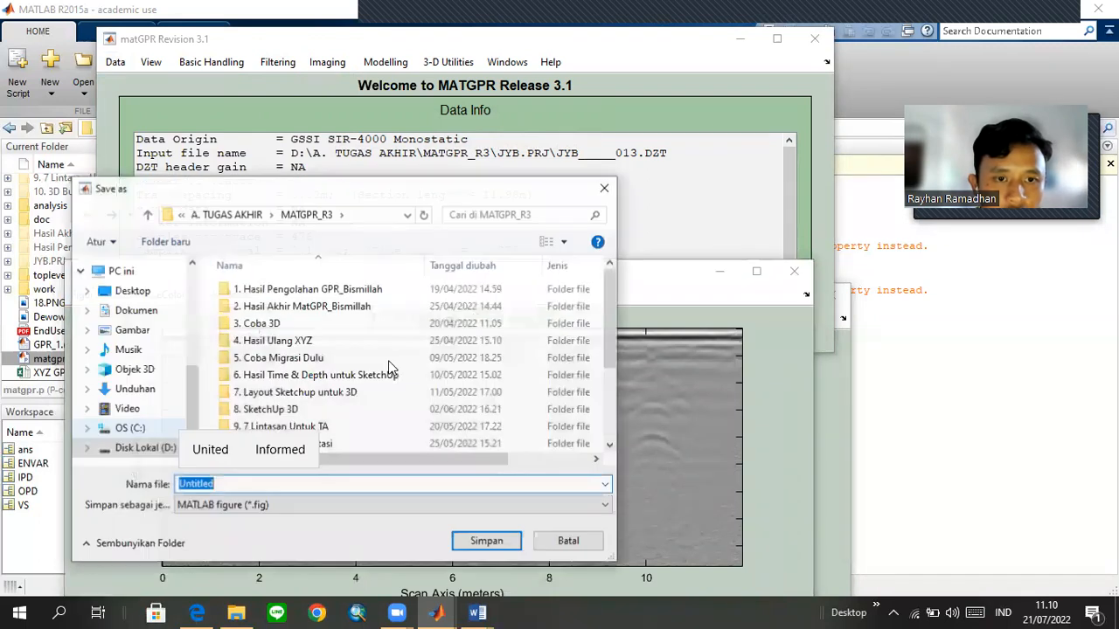
left_click(569, 541)
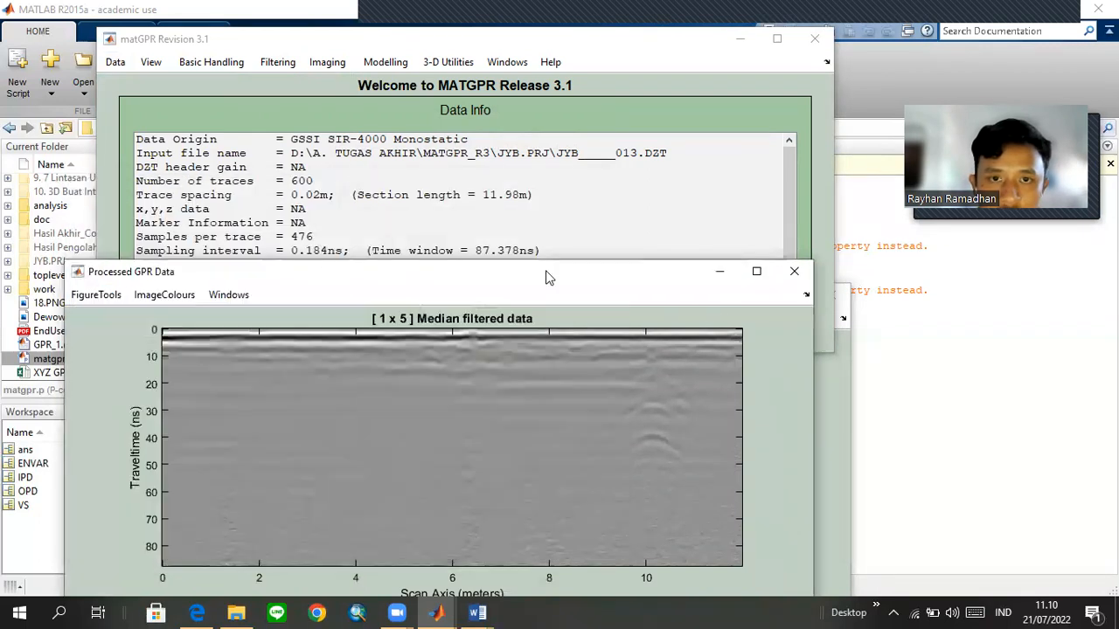
Hold the 1 x 5 median-filtered section as the current GPR data.
left_click(115, 62)
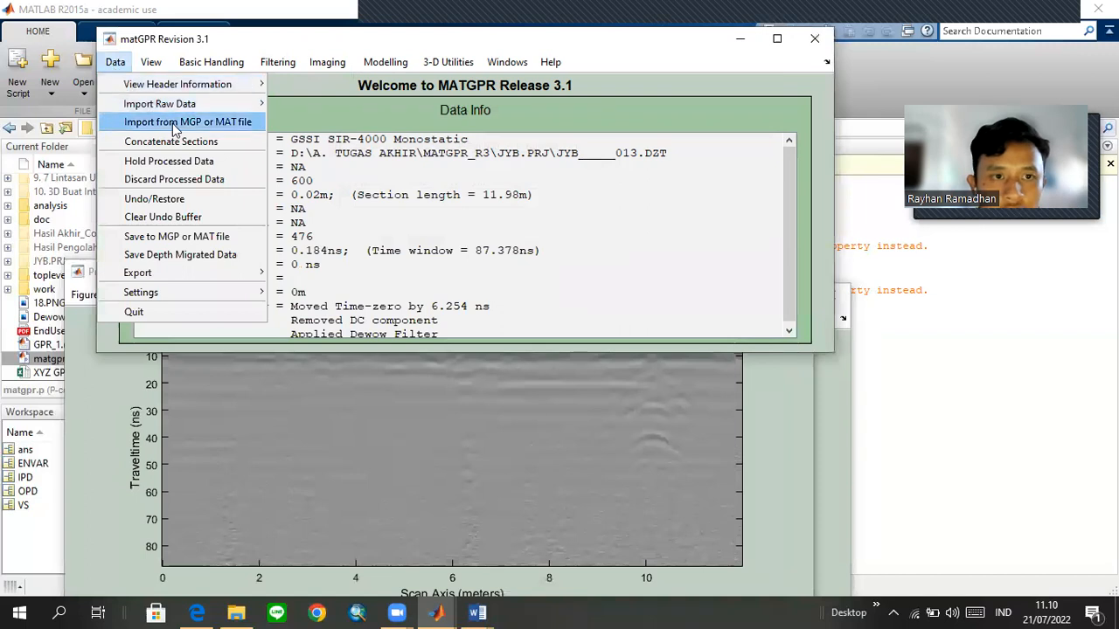
left_click(204, 163)
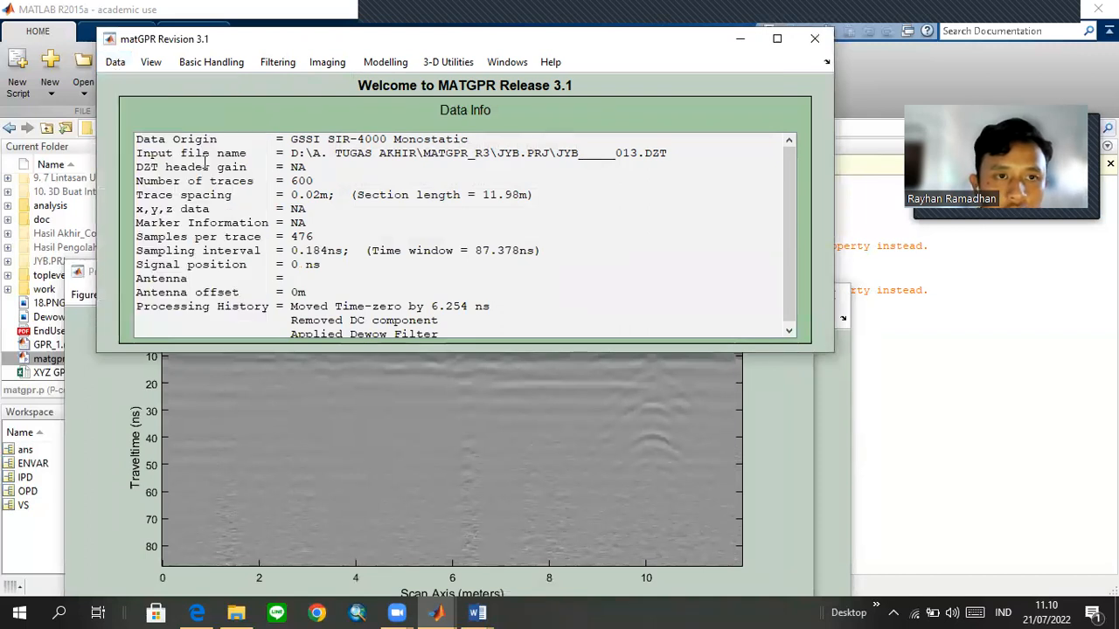
left_click(619, 112)
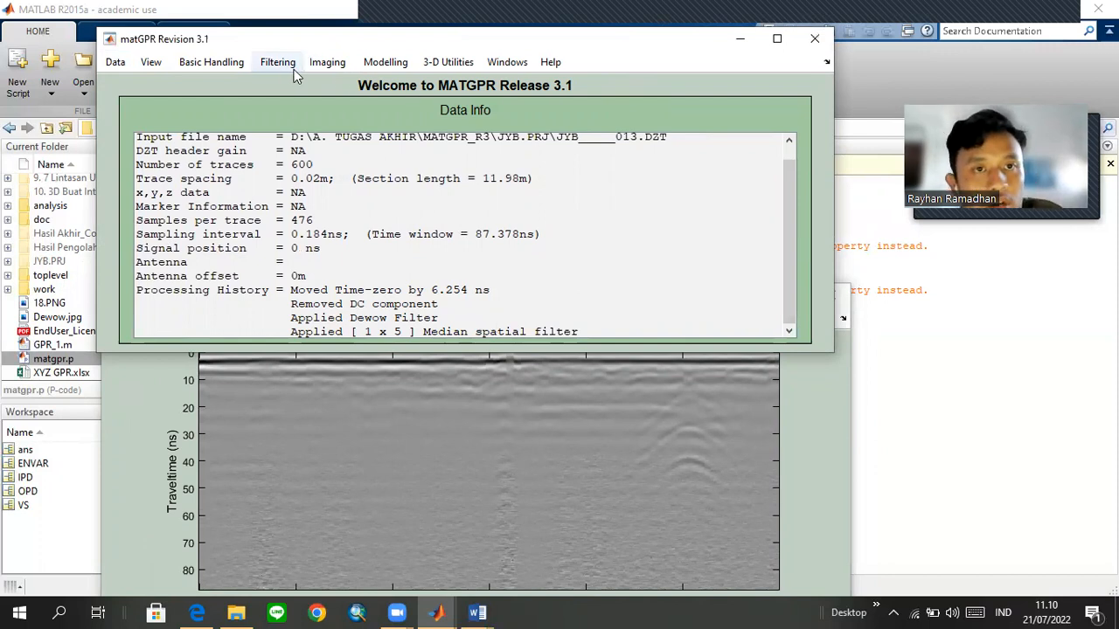
left_click(327, 62)
mouse_move(262, 63)
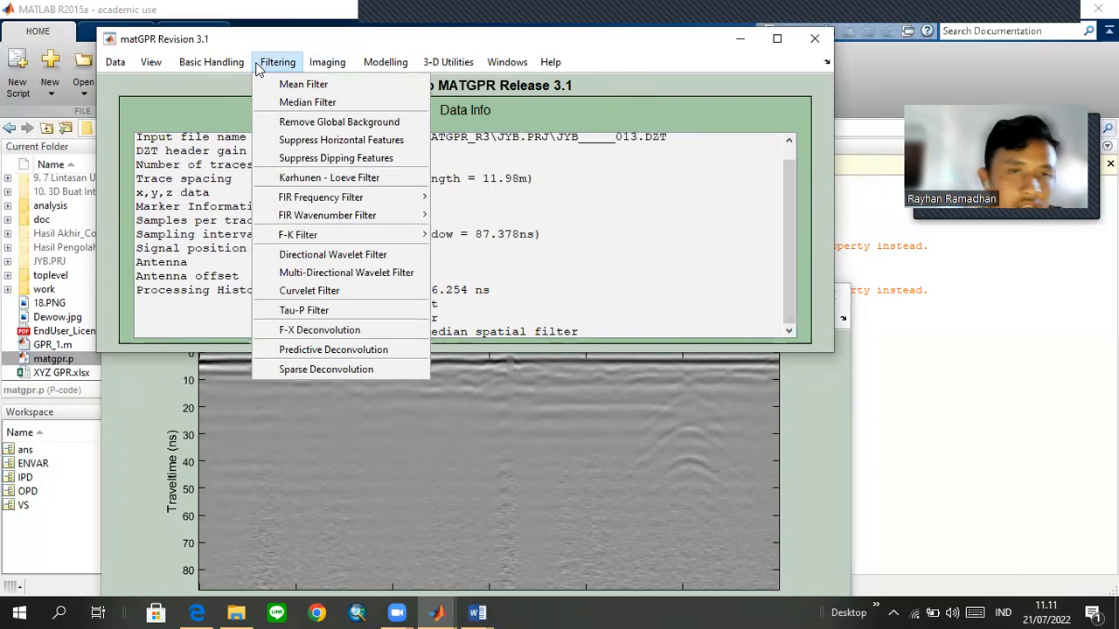
Apply Inverse Amplitude Decay gain to the median-filtered section, trying a higher model order before proceeding with the best fitting attenuation model.
mouse_move(211, 62)
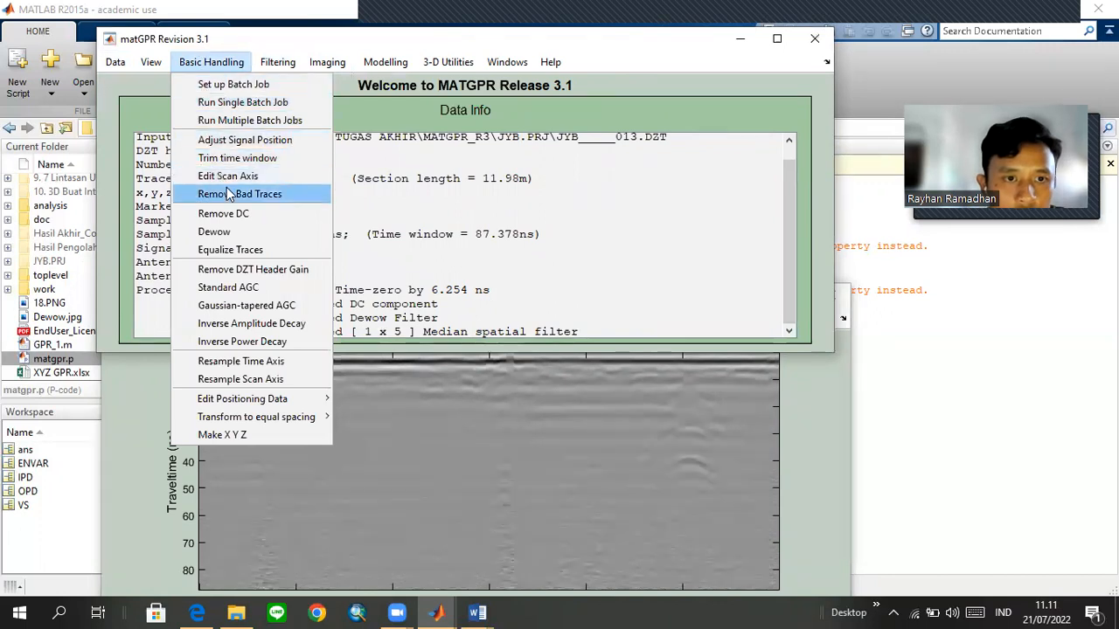
left_click(297, 325)
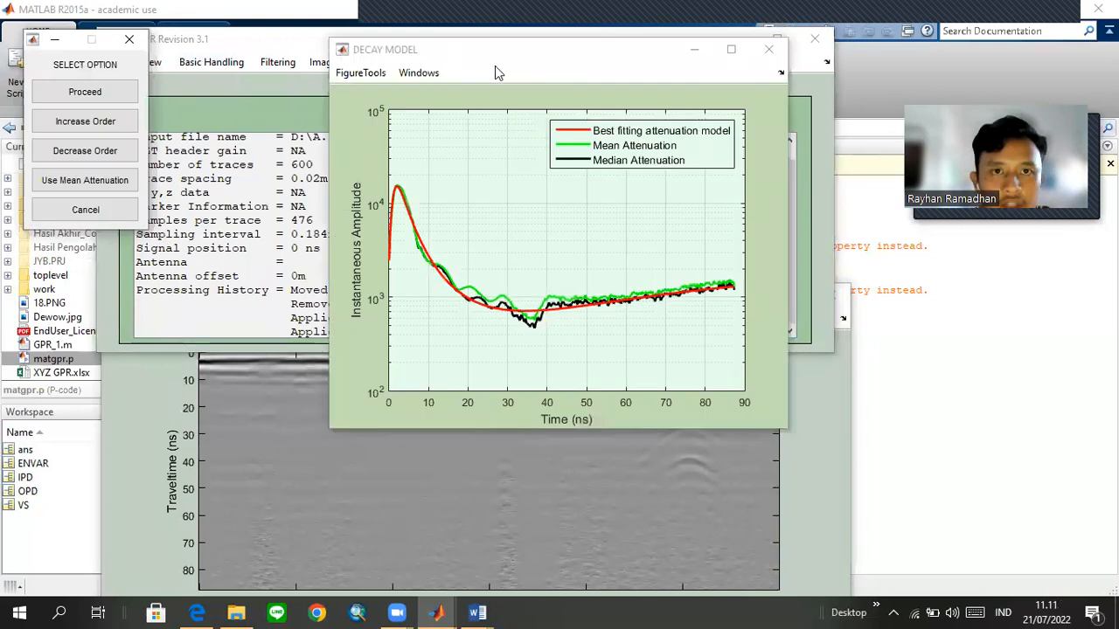
left_click(76, 43)
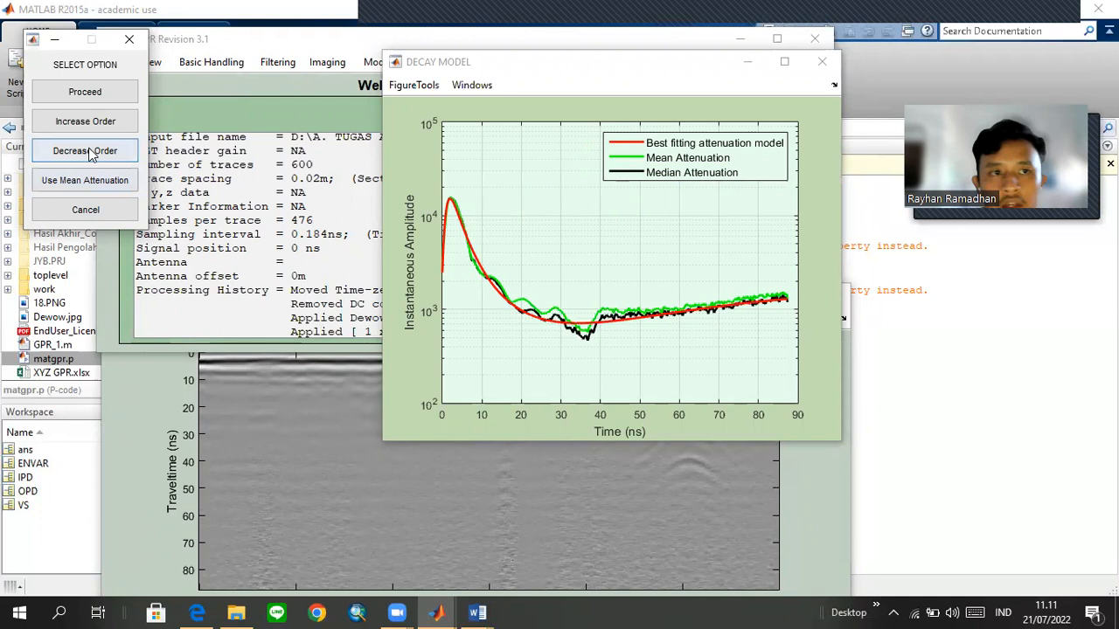
left_click(129, 127)
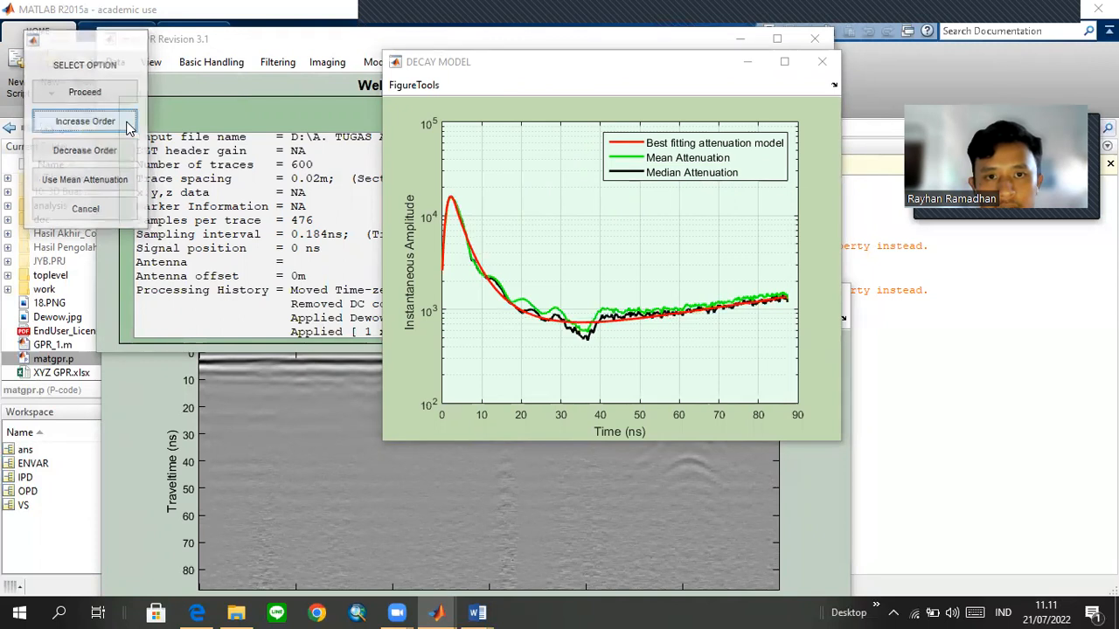
left_click(130, 128)
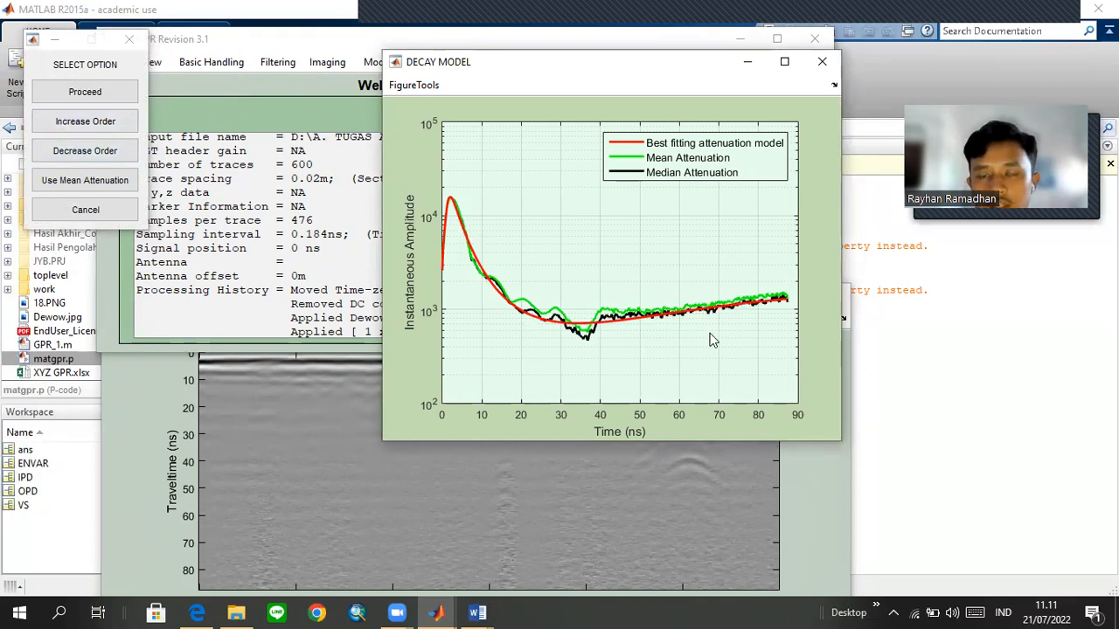
left_click(118, 96)
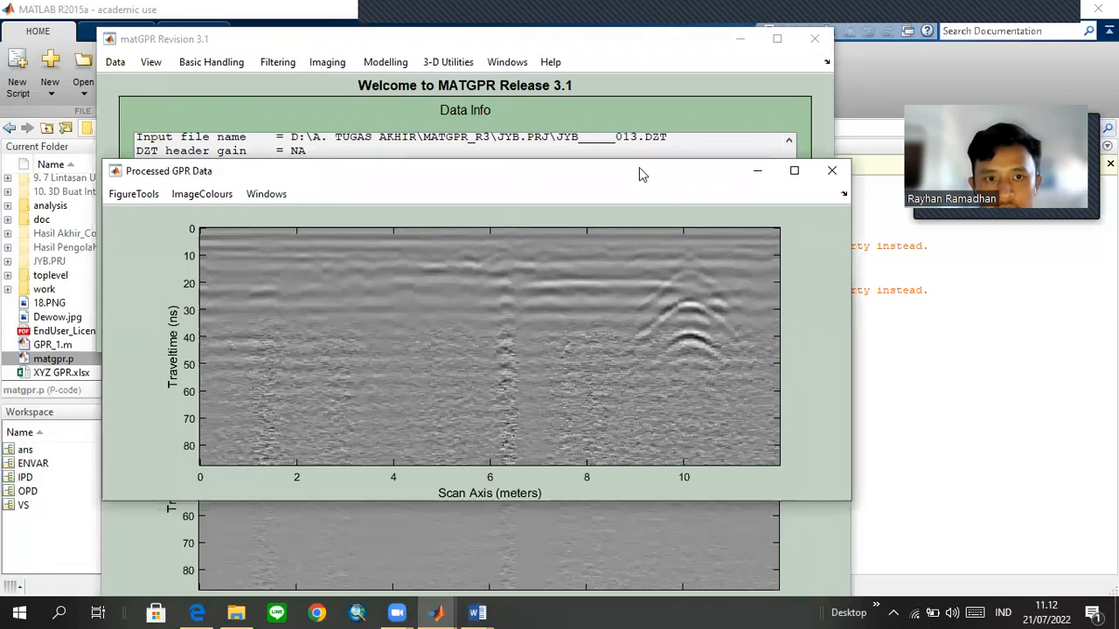
Shift the amplitude-corrected figure to inspect the whole section and hold it as the current GPR data.
left_click_drag(639, 168, 650, 79)
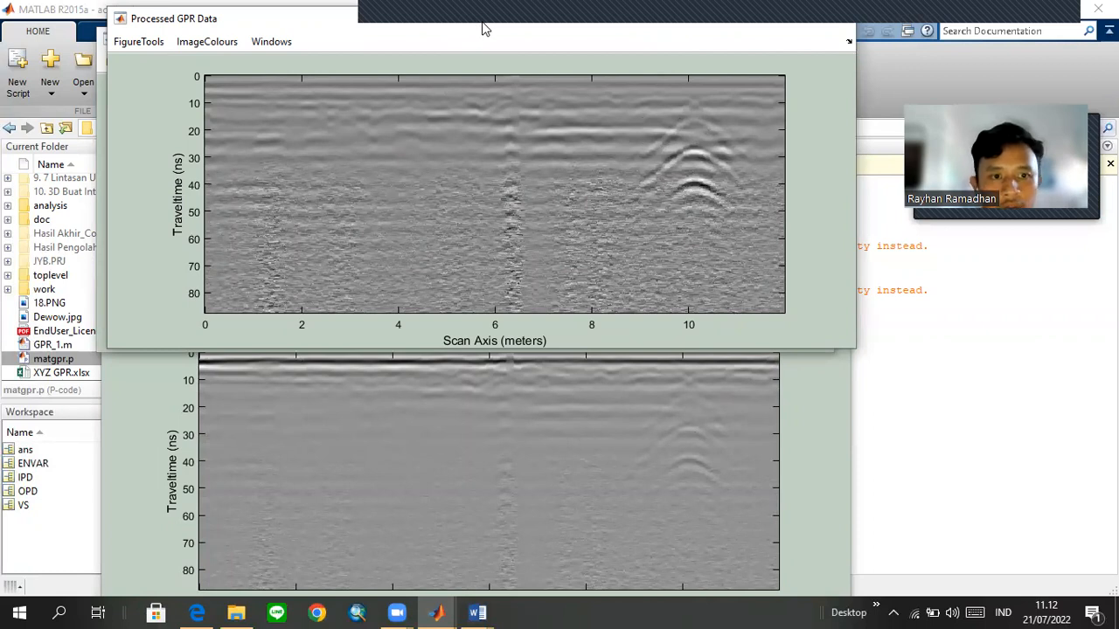
left_click_drag(485, 29, 476, 118)
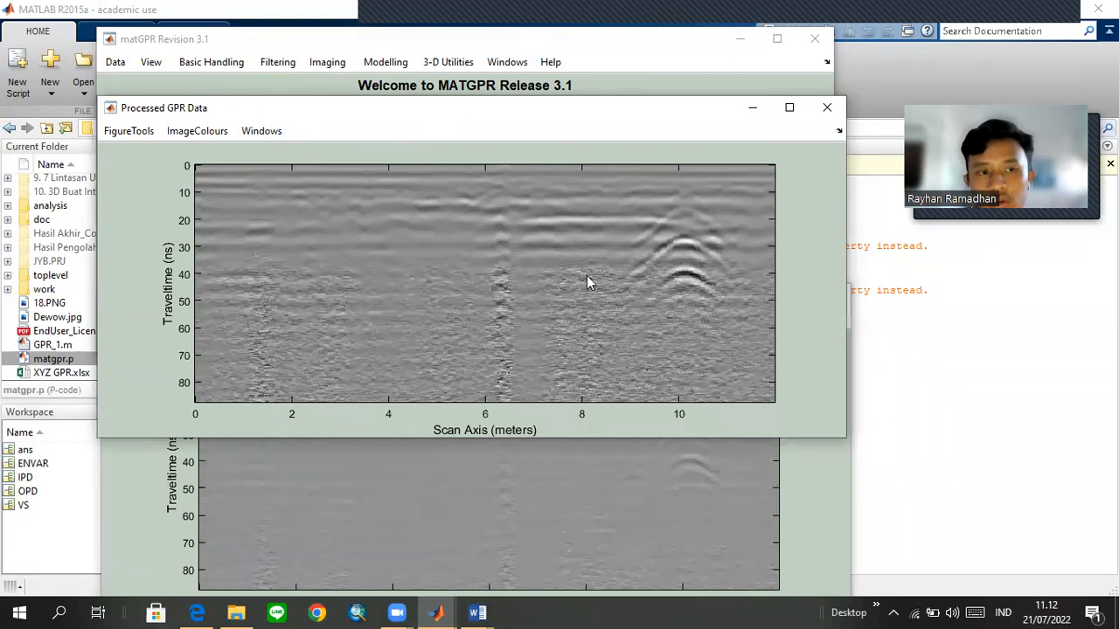
left_click(117, 63)
left_click(176, 161)
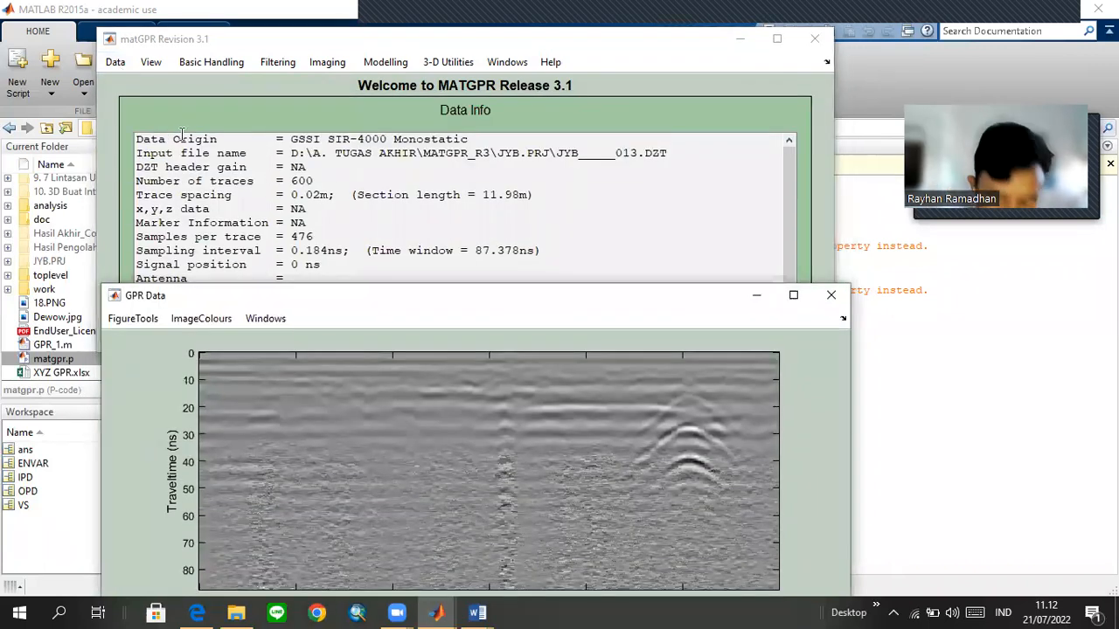
Remove the global background from the gained section and hold the result as the current GPR data.
left_click(277, 64)
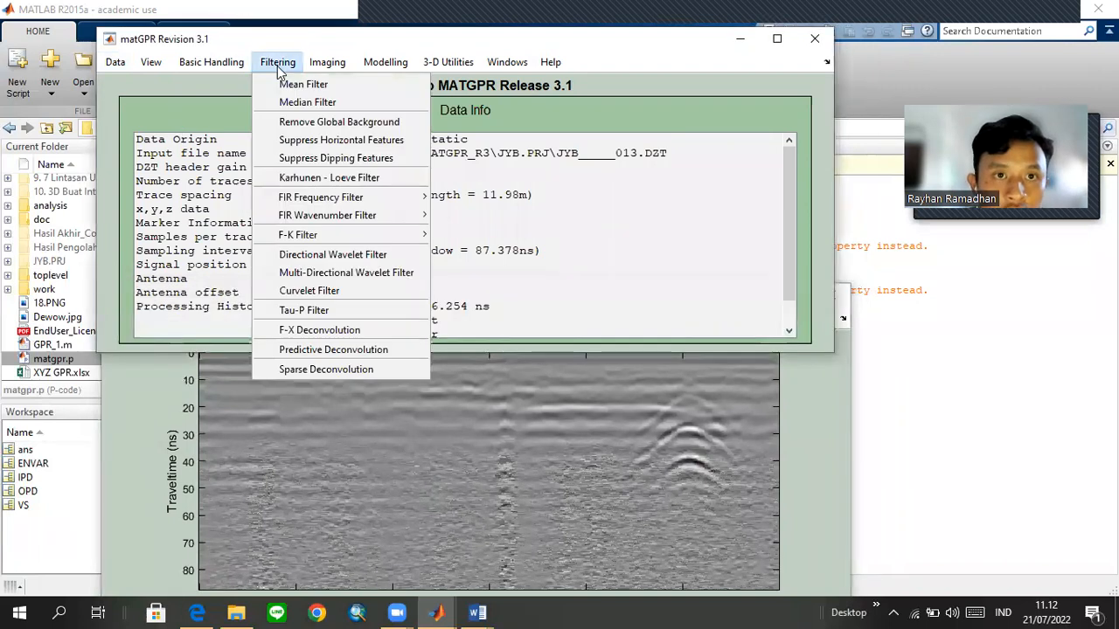
left_click(349, 124)
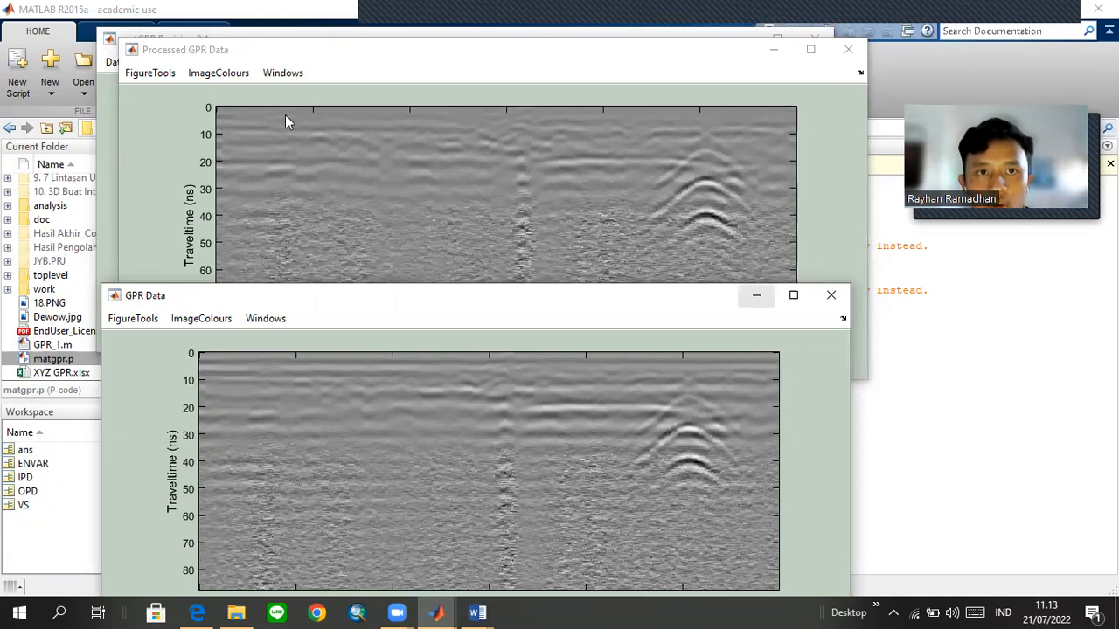
left_click(348, 67)
left_click(115, 62)
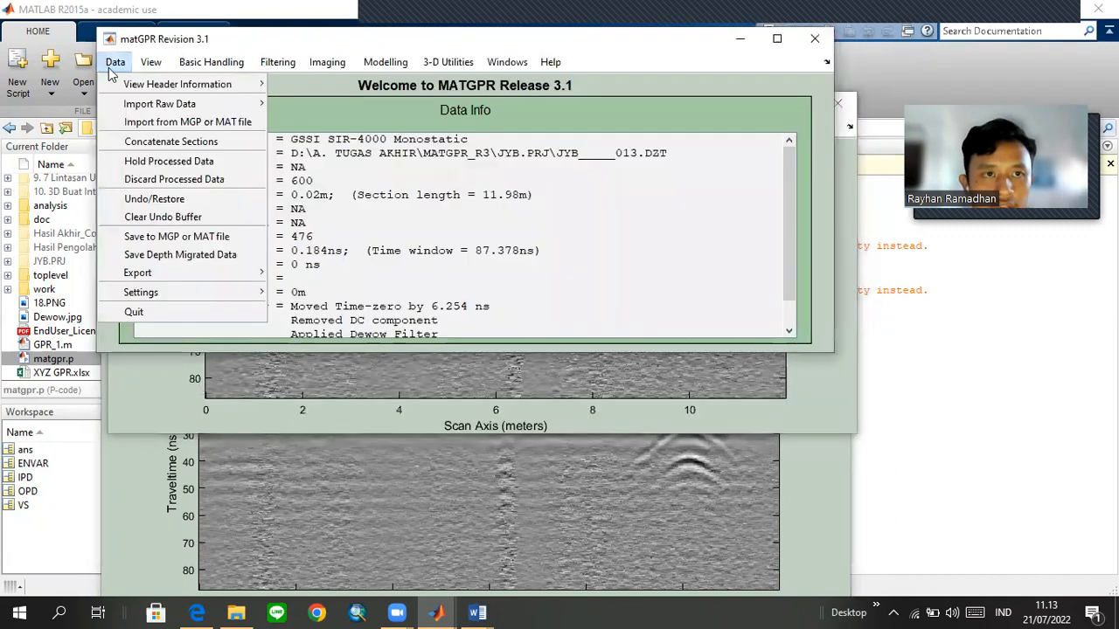
left_click(191, 162)
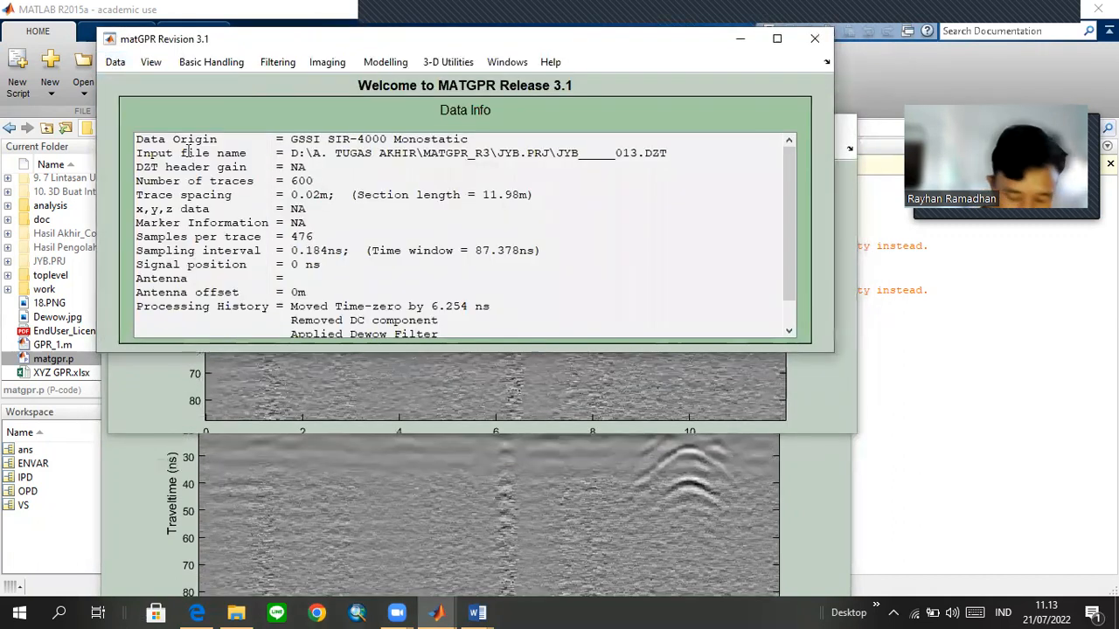
Run a Karhunen-Loeve filter on the background-removed section using the 2 largest eigenvectors.
left_click(280, 61)
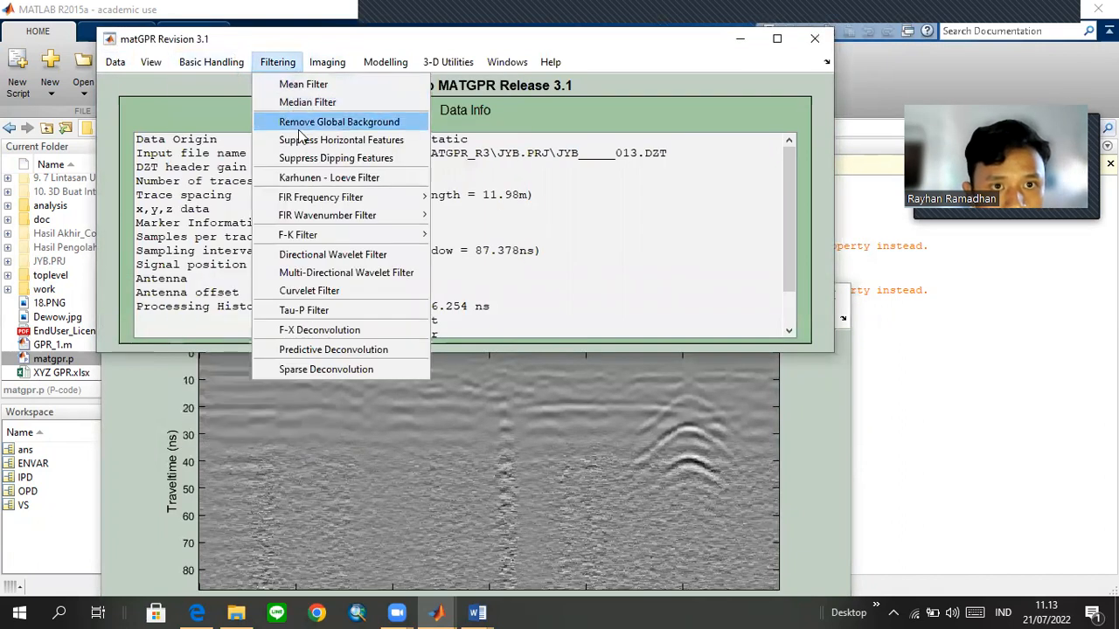
left_click(322, 179)
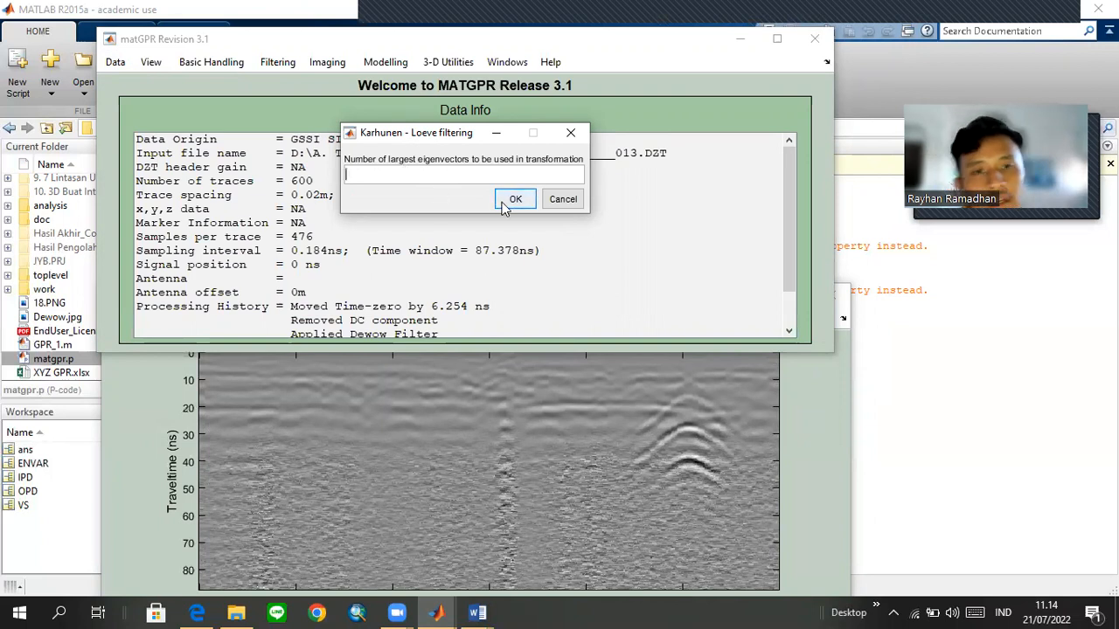
type("2")
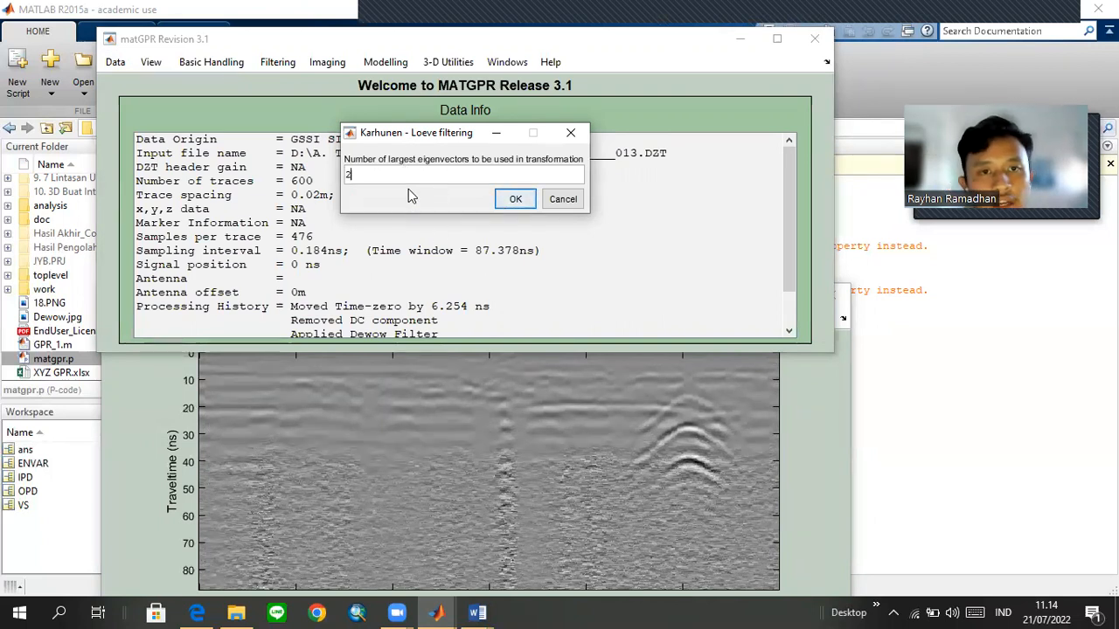
left_click(515, 201)
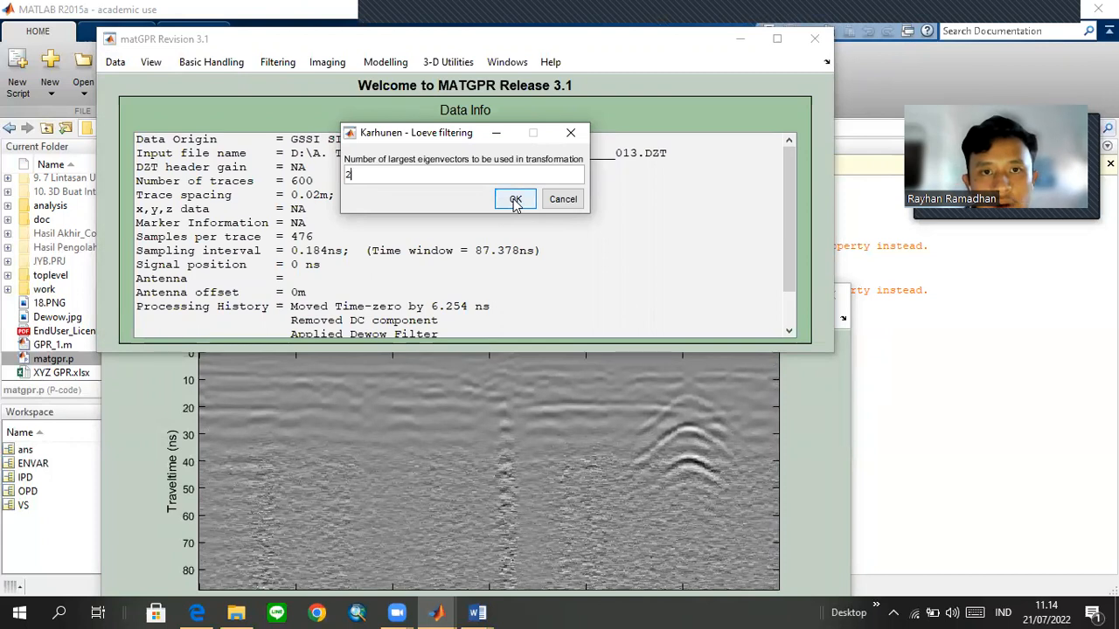
left_click(515, 201)
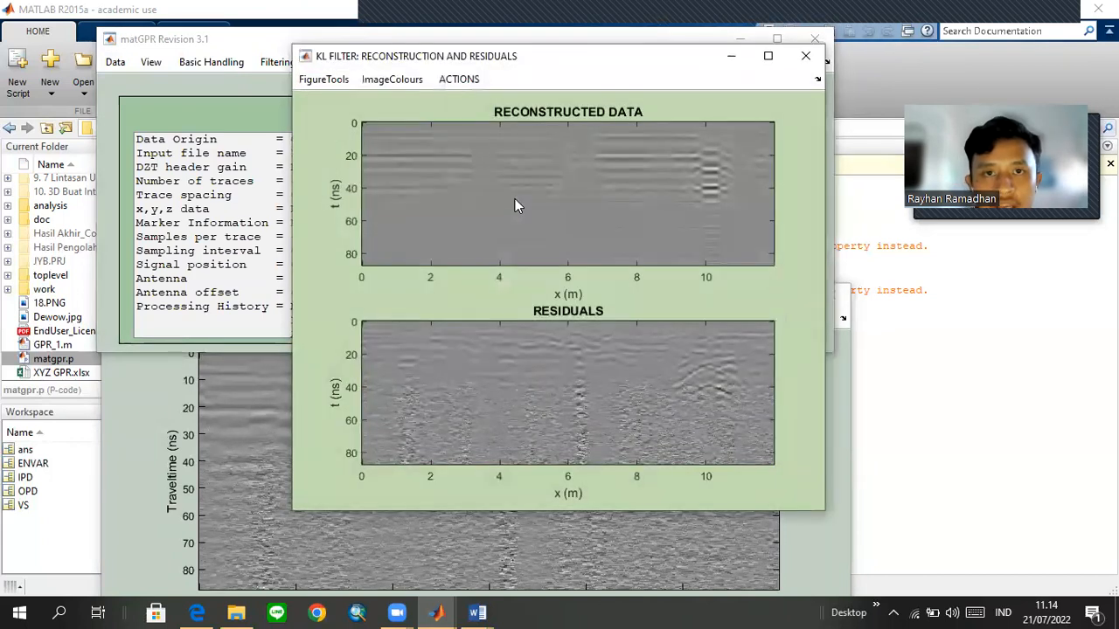
left_click_drag(584, 69, 551, 75)
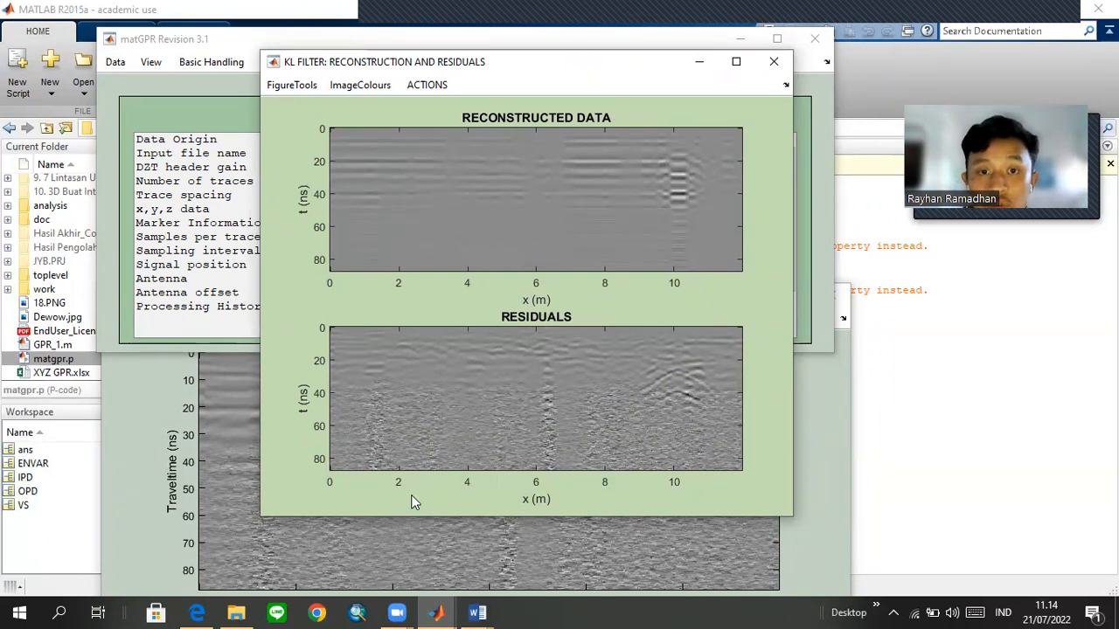
Keep the residuals of the Karhunen-Loeve filter and hold them as the current GPR data.
left_click(421, 87)
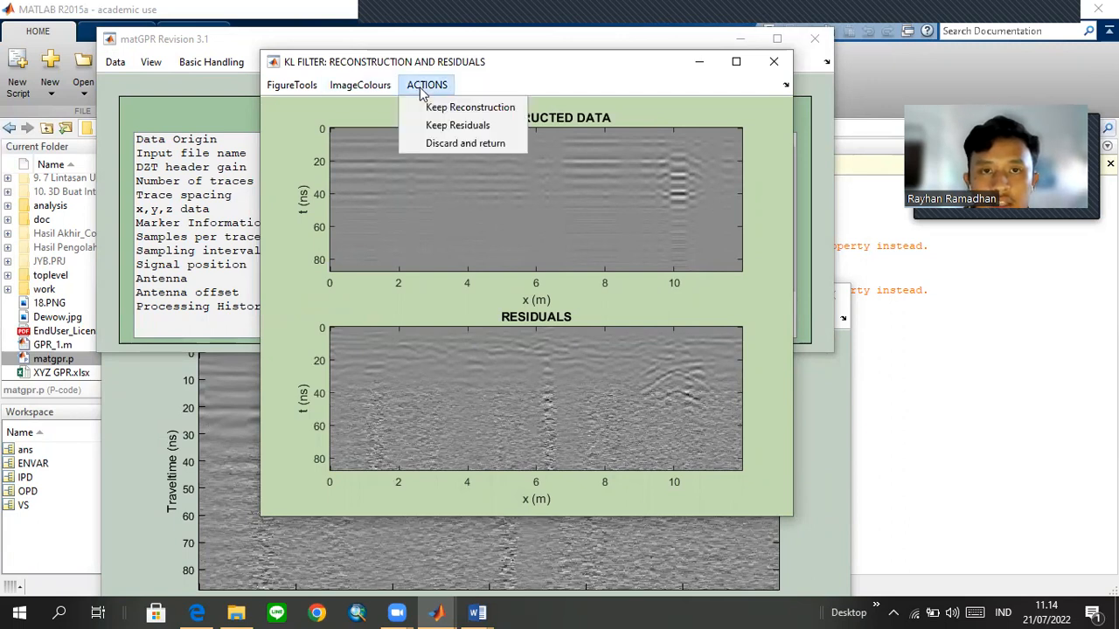
left_click(490, 126)
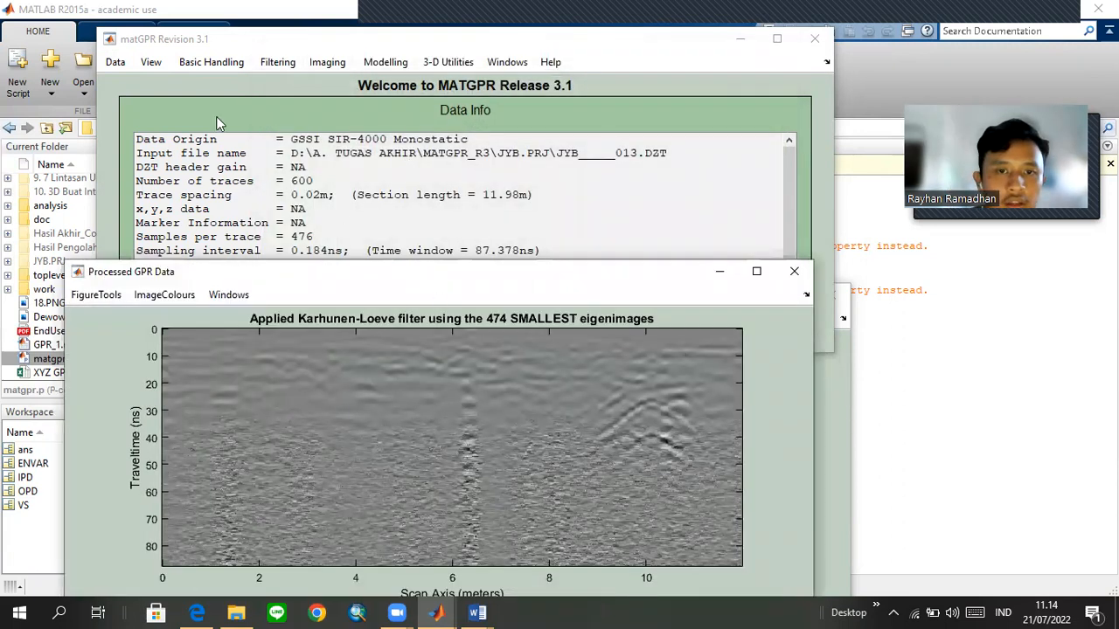
left_click(119, 70)
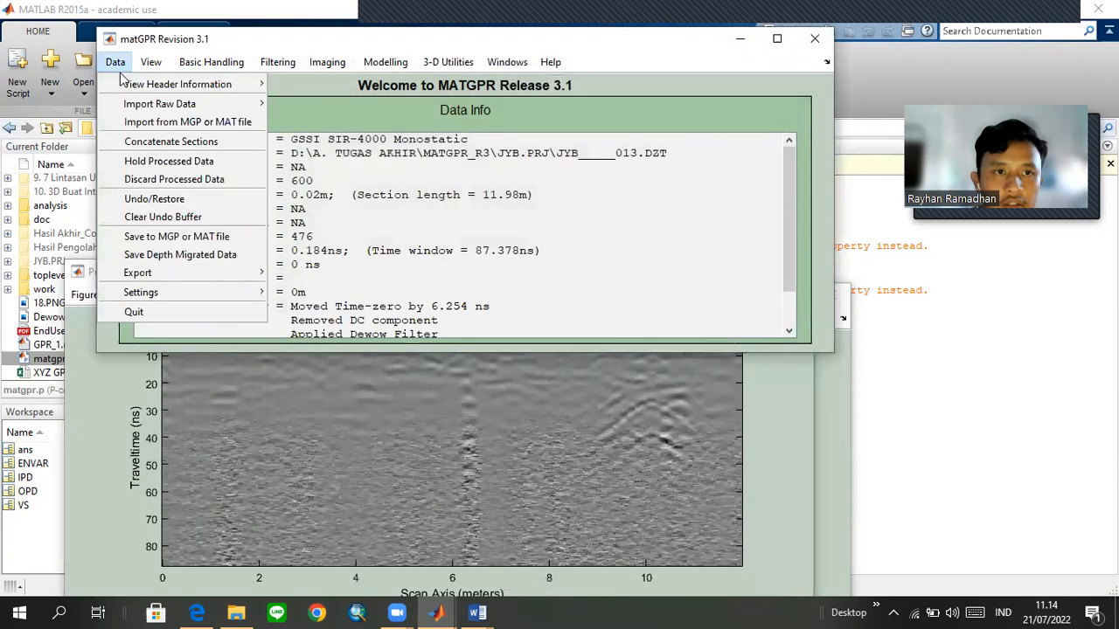
left_click(167, 161)
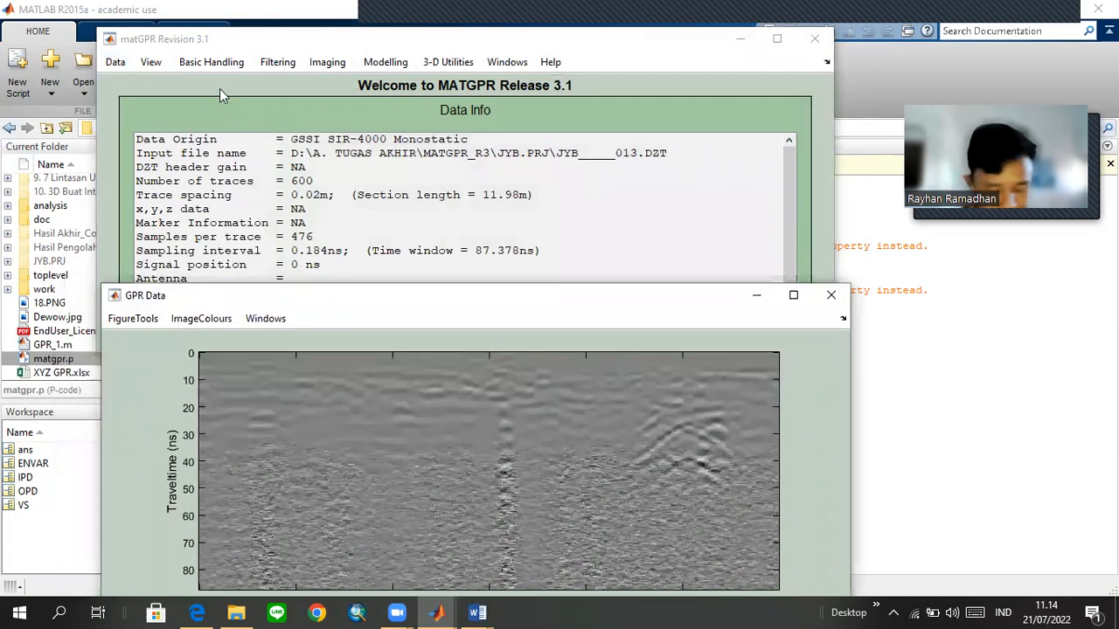
left_click(292, 64)
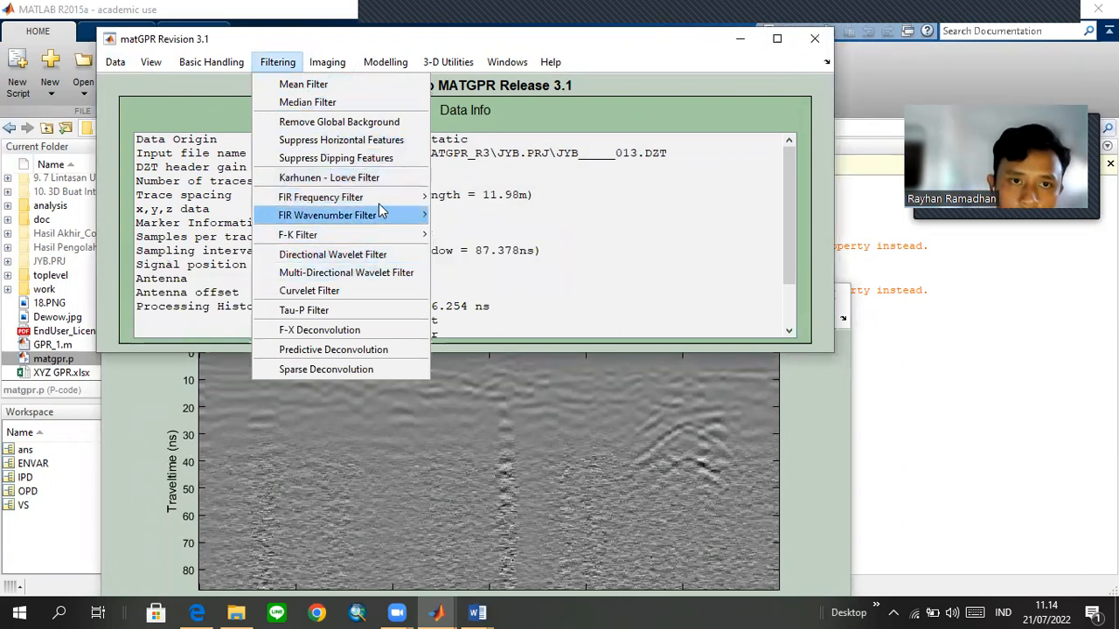
mouse_move(393, 198)
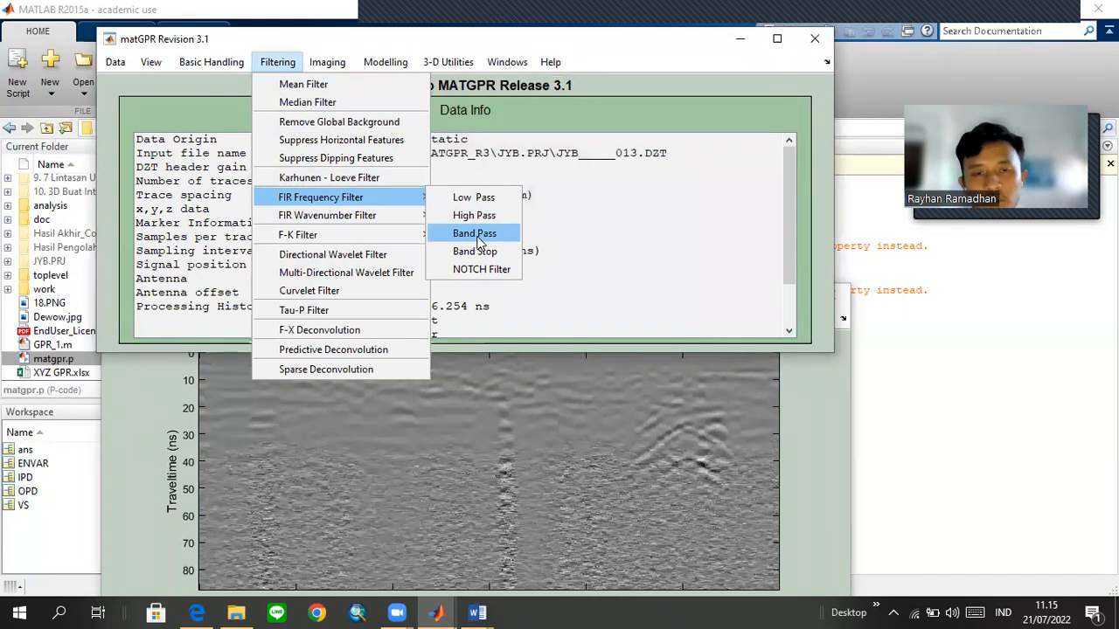
left_click(809, 427)
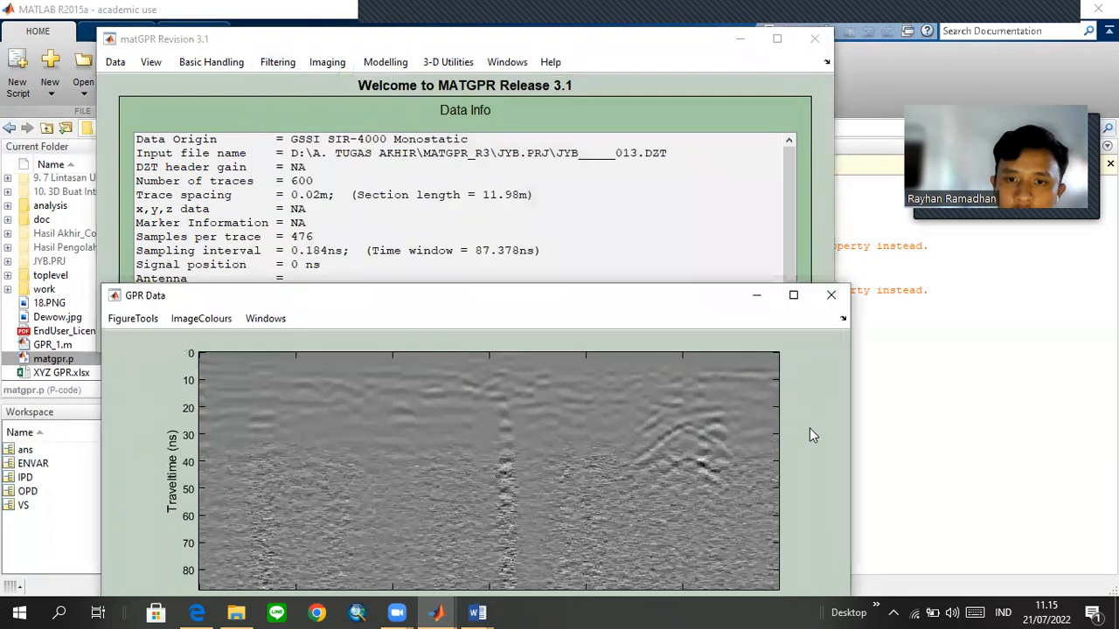
left_click(290, 62)
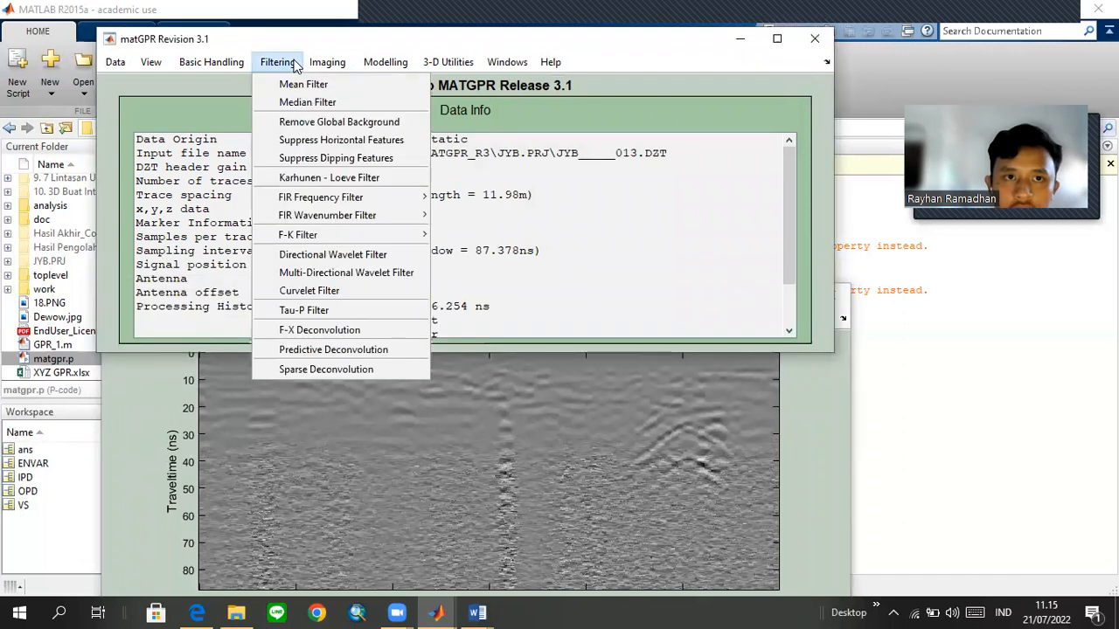
left_click(832, 471)
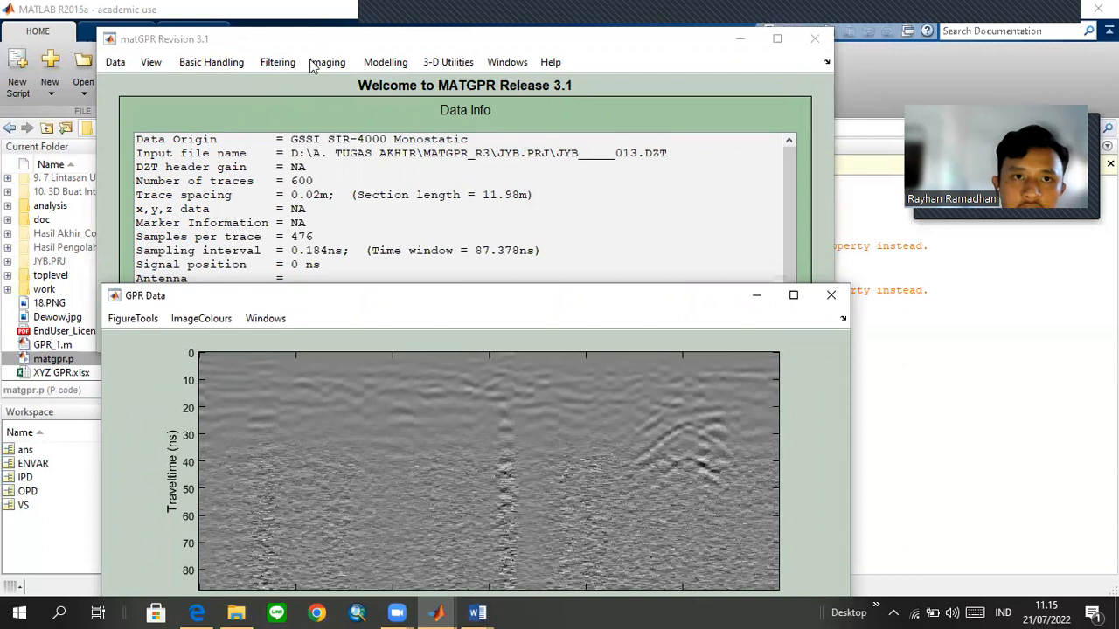
left_click(276, 64)
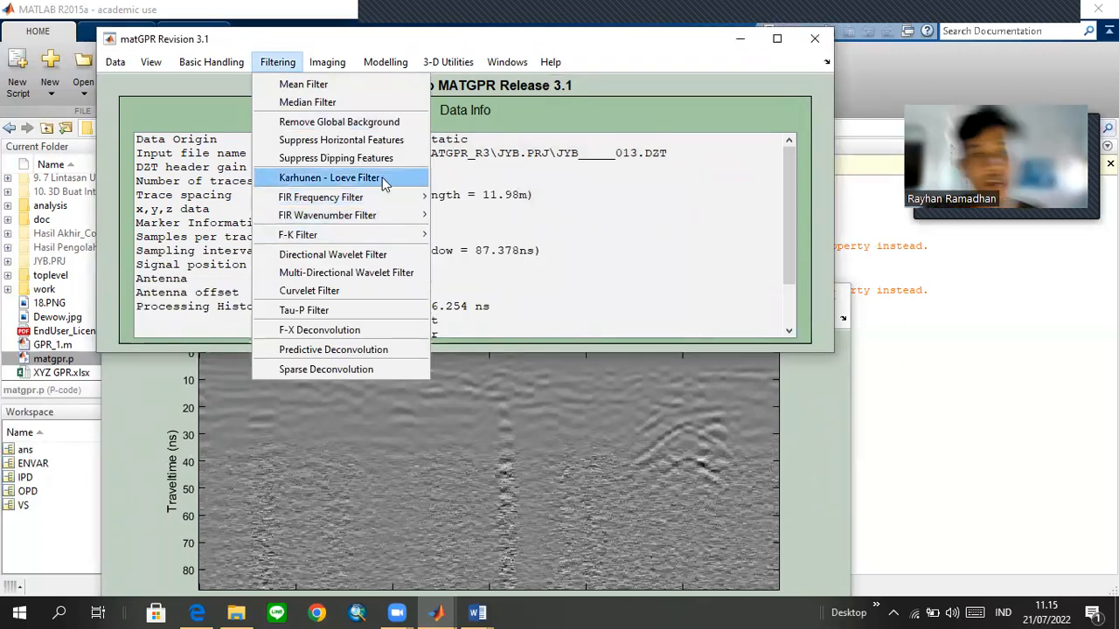
mouse_move(327, 62)
left_click(337, 38)
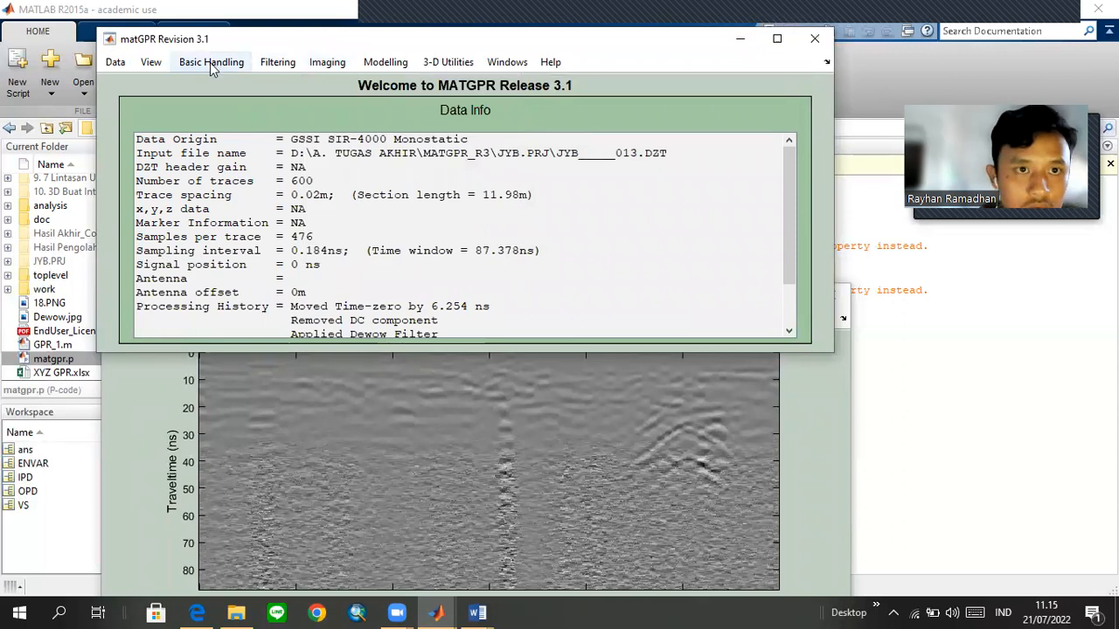
Resample the scan axis of the Karhunen-Loeve filtered section to 800 output traces.
left_click(211, 62)
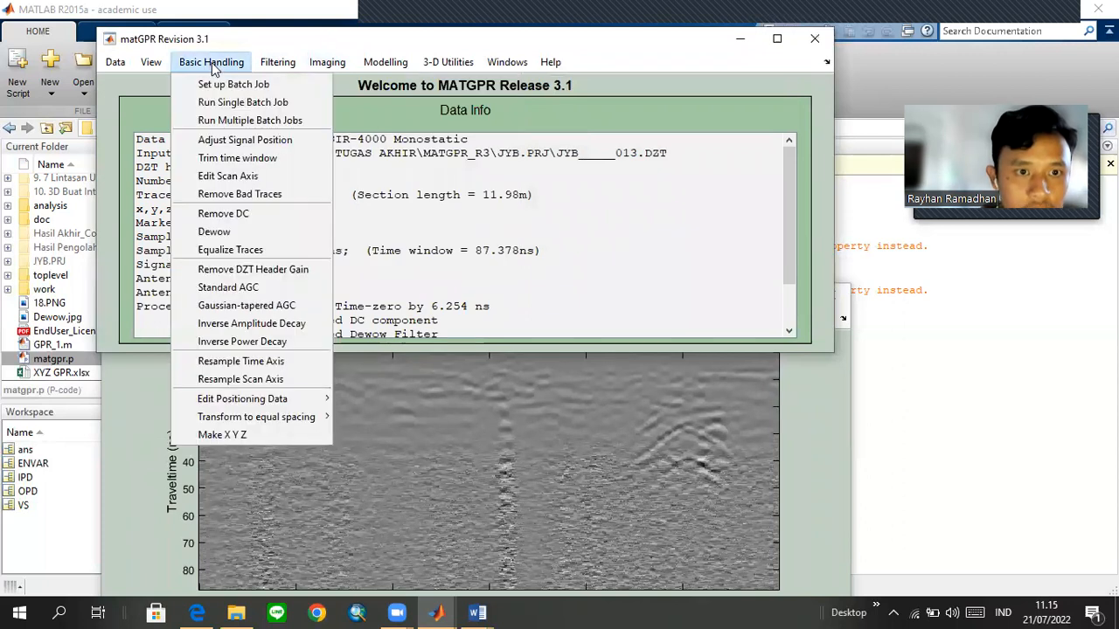
left_click(261, 380)
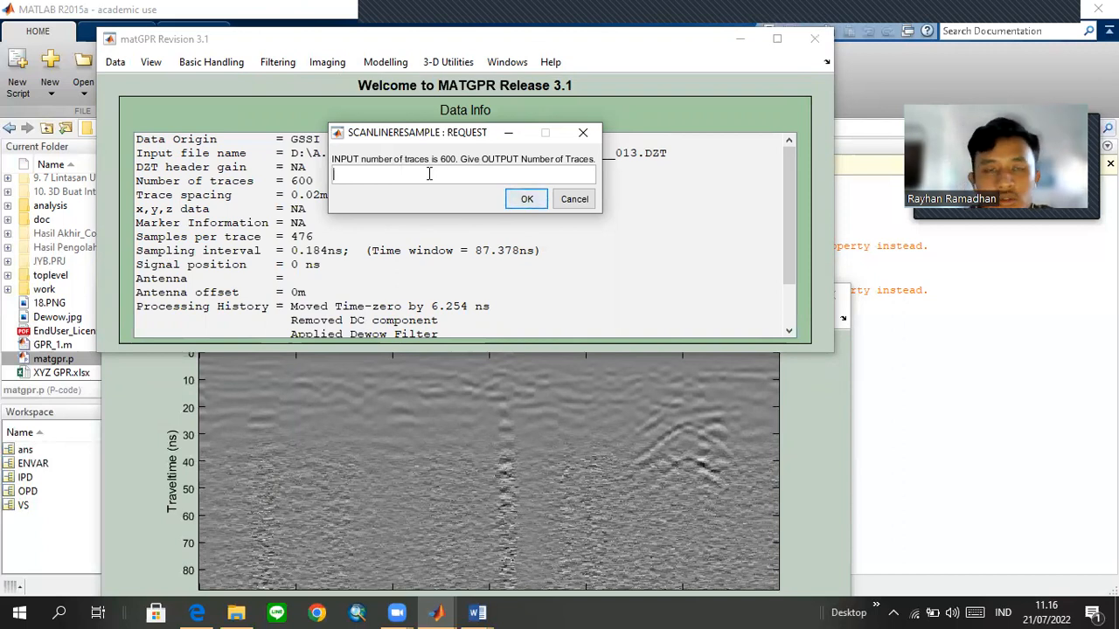
type("100")
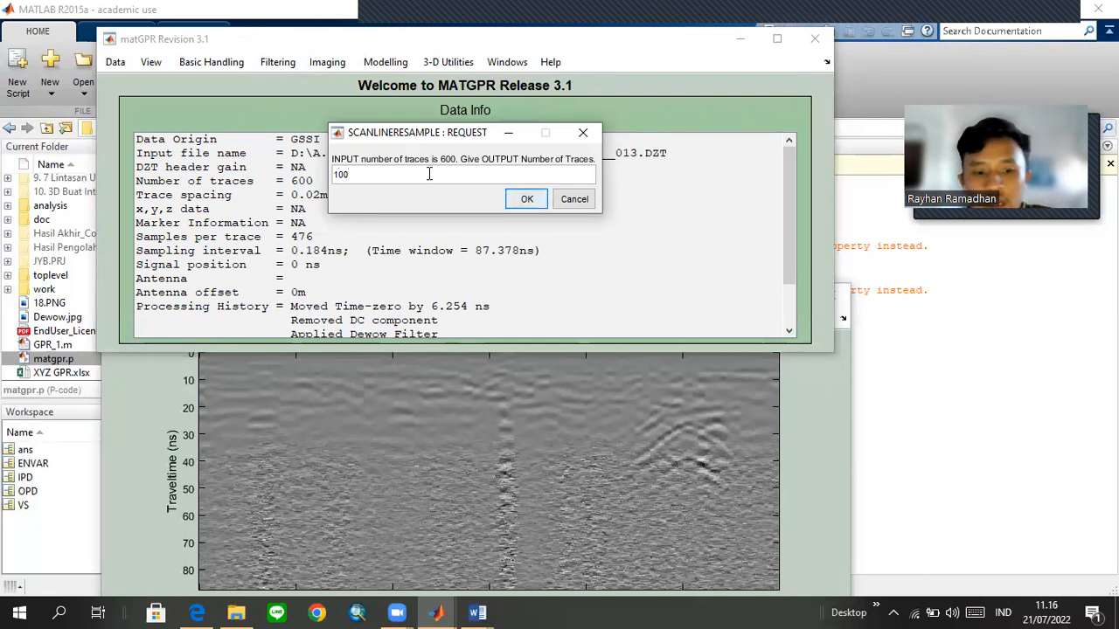
type(" x")
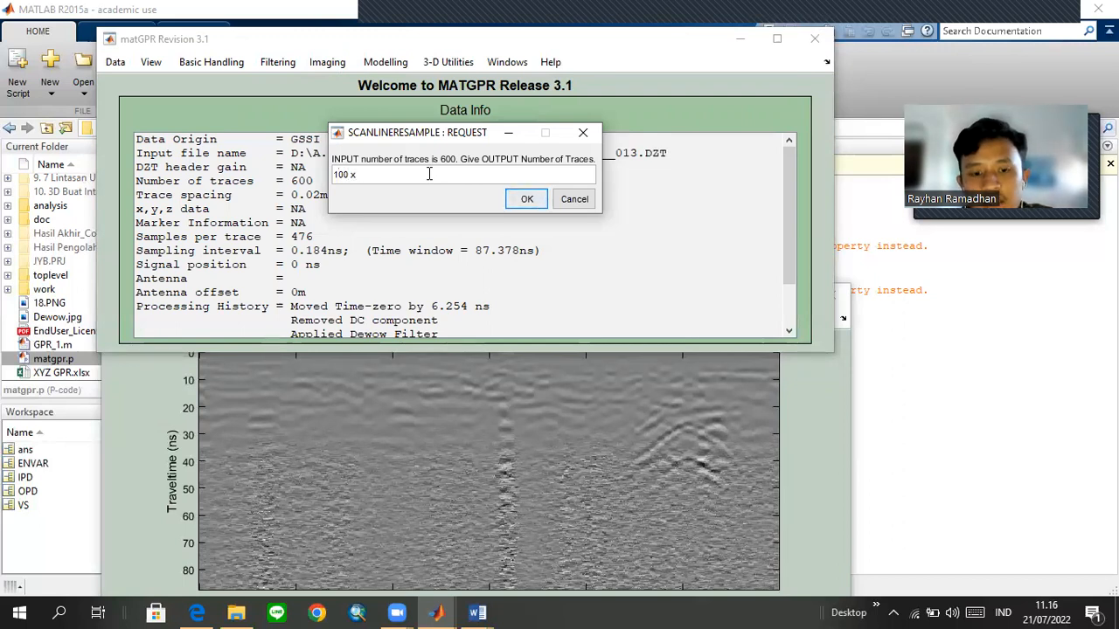
type(" 8")
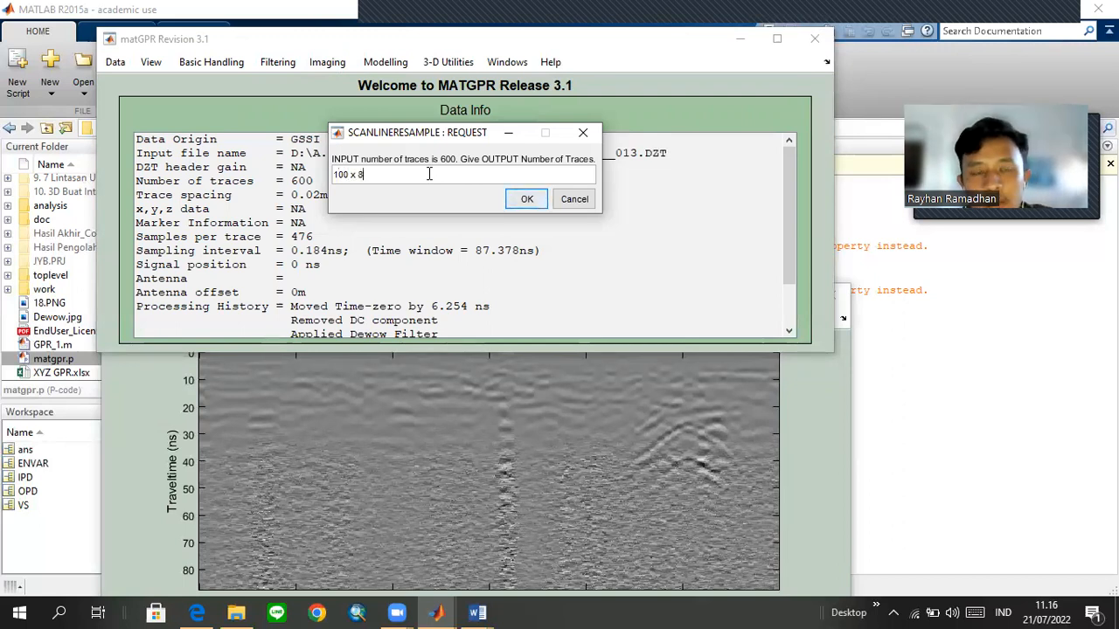
type(" = 800")
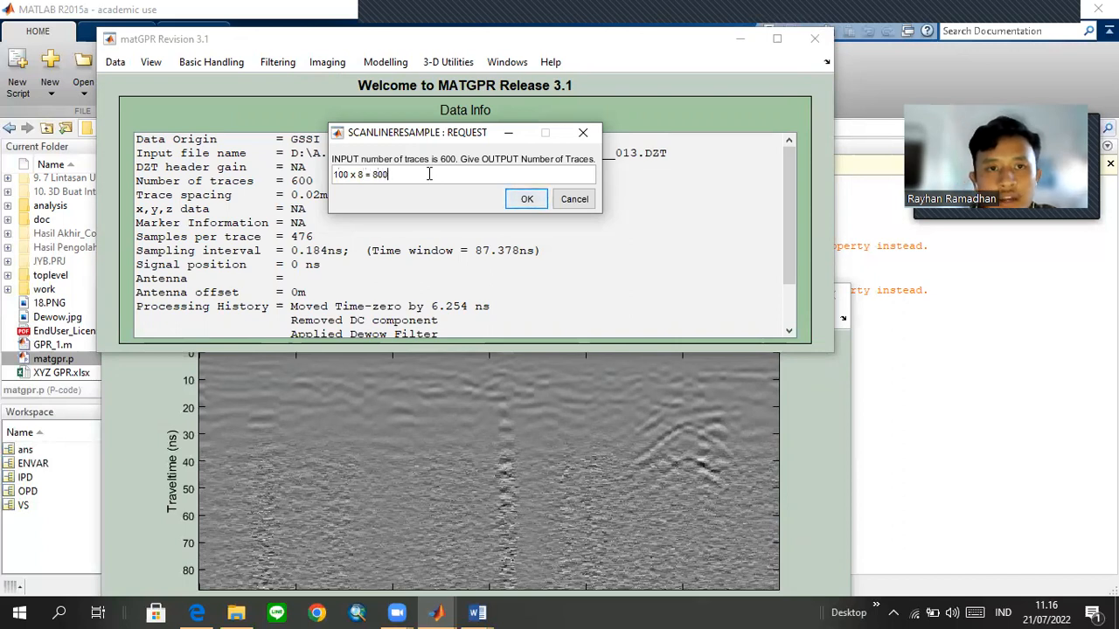
key("shift+Left")
key("shift+Left")
key("shift+Left")
key("shift+Left")
key("shift+Left")
key("shift+Left")
key("shift+Left")
key("Left")
key("shift+Right")
key("End")
key("shift+Left")
key("shift+Left")
key("shift+Left")
key("shift+Left")
key("shift+Left")
key("shift+Left")
key("shift+Left")
key("shift+Left")
key("shift+Left")
key("shift+Left")
key("shift+Left")
key("shift+Left")
key("shift+Left")
type("800")
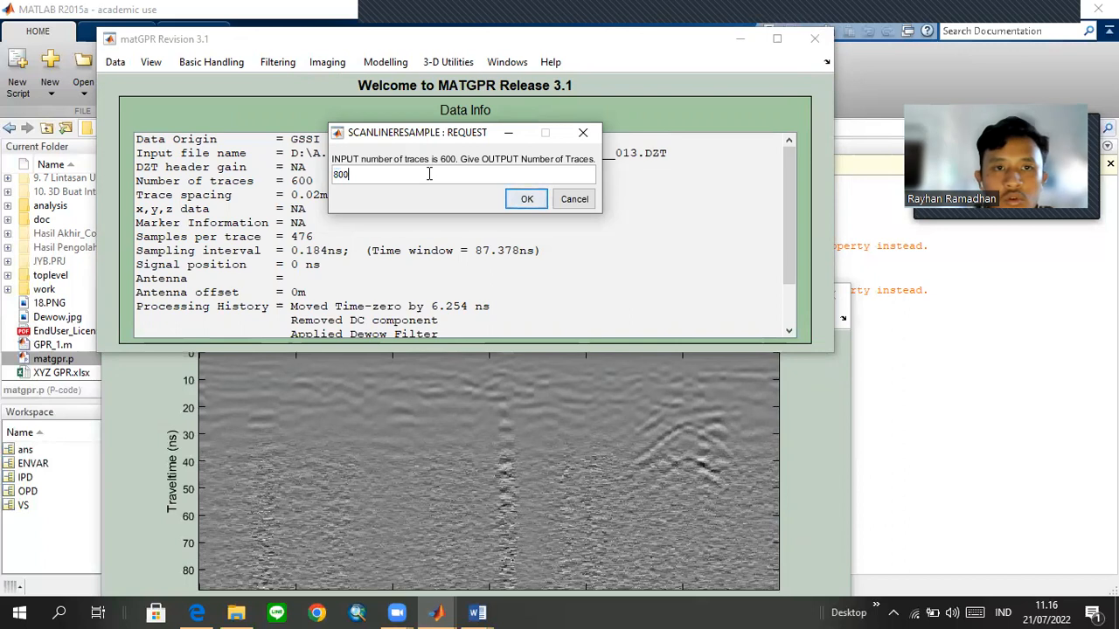
left_click(528, 200)
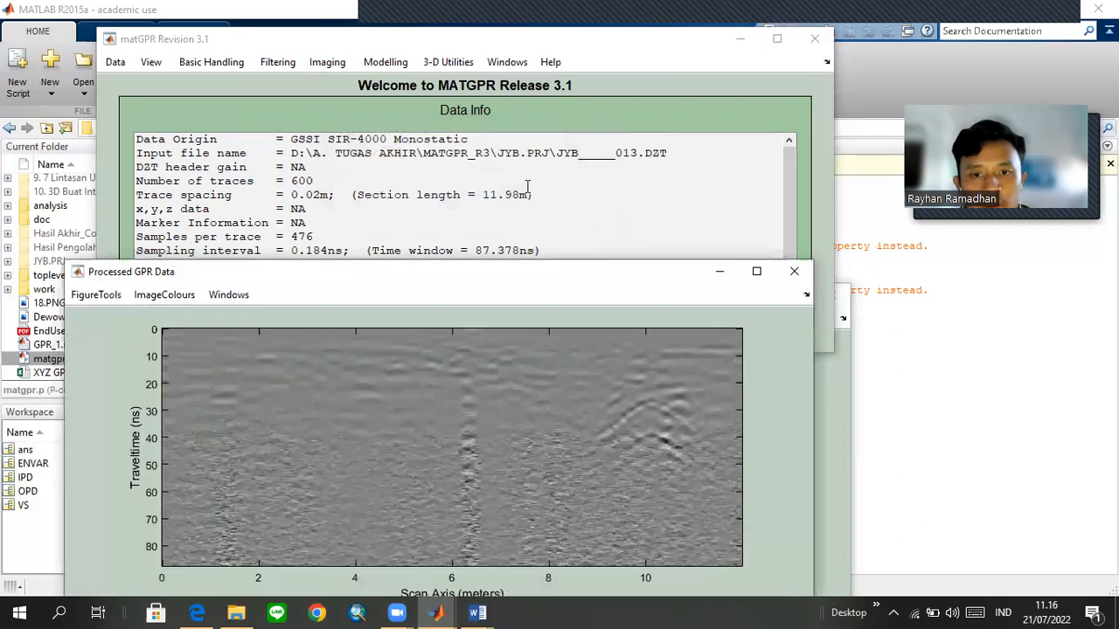
Hold the resampled section as the current GPR data and reposition its figure so the whole section and the trace information can be inspected.
left_click(120, 62)
mouse_move(151, 62)
mouse_move(116, 62)
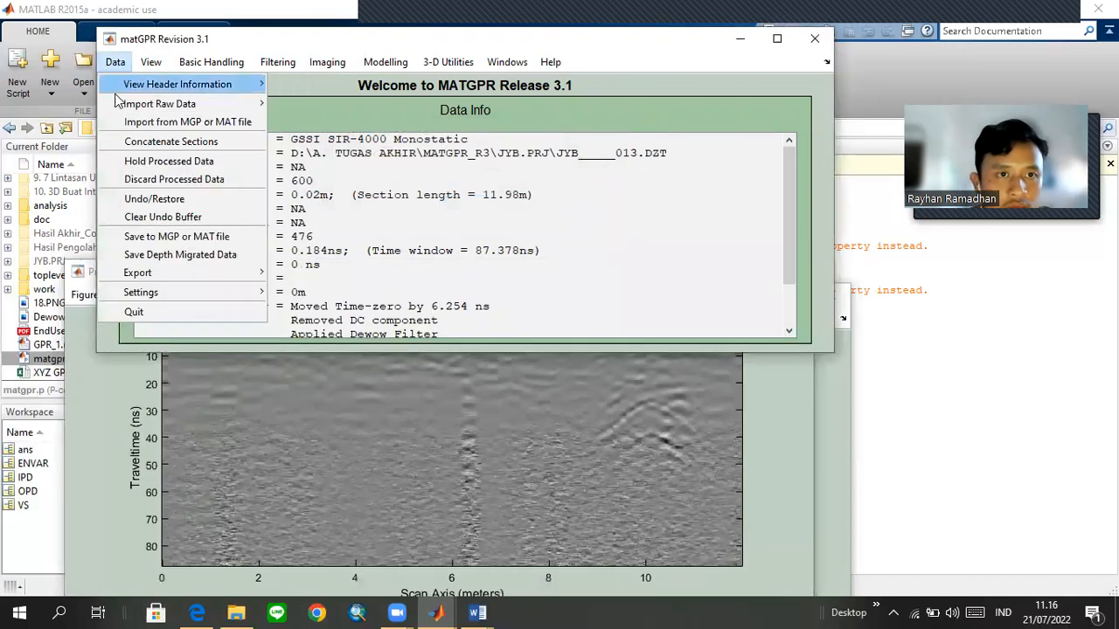
left_click(183, 162)
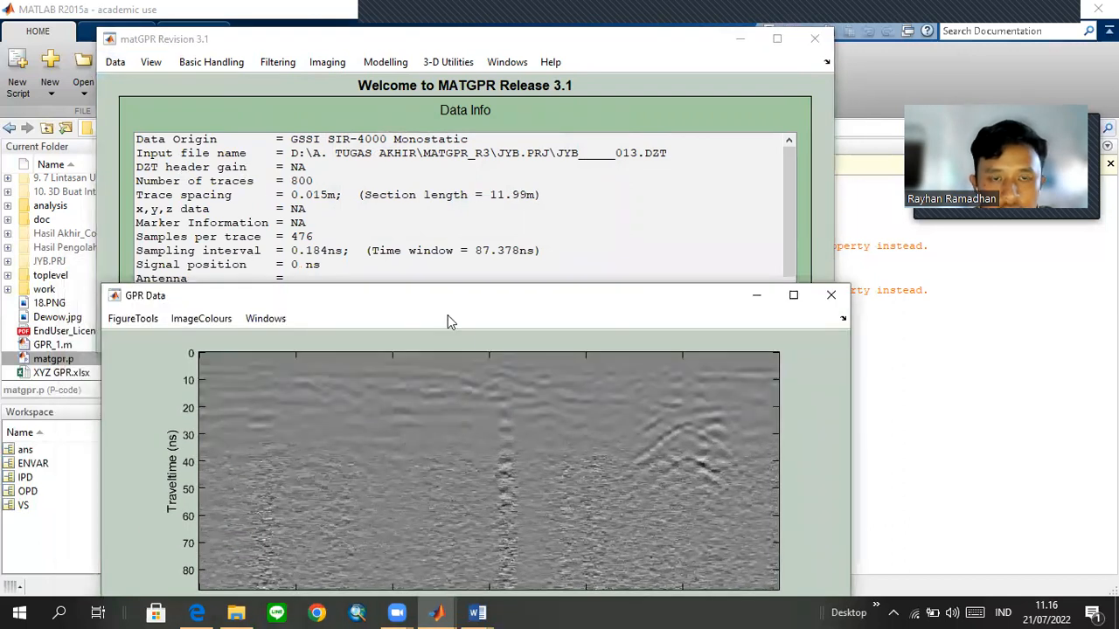
left_click_drag(568, 306, 577, 135)
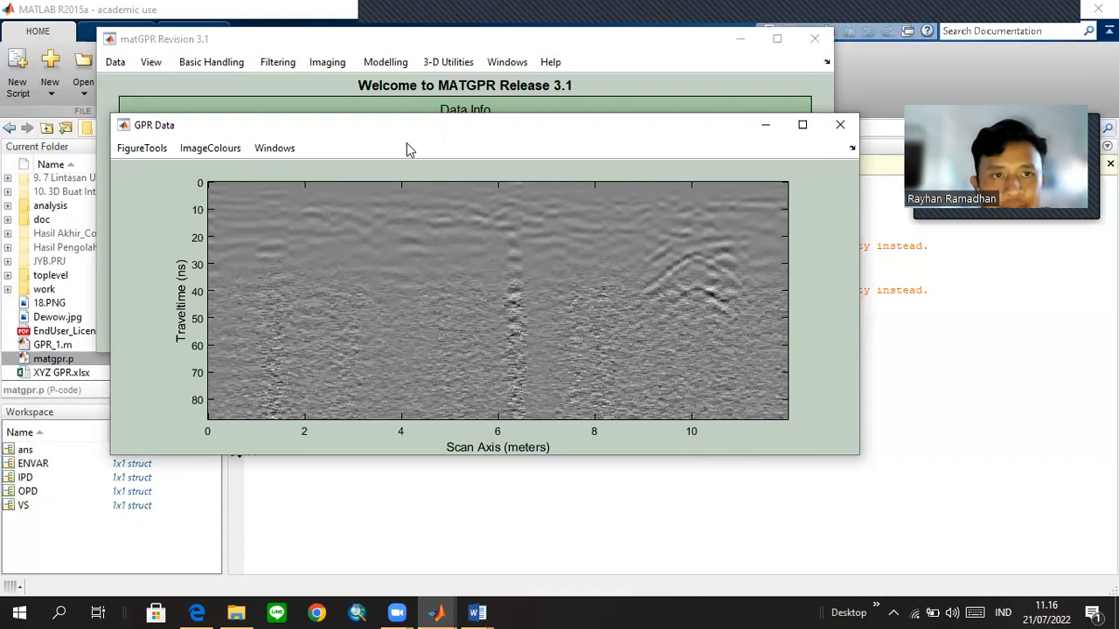
left_click_drag(406, 145, 416, 230)
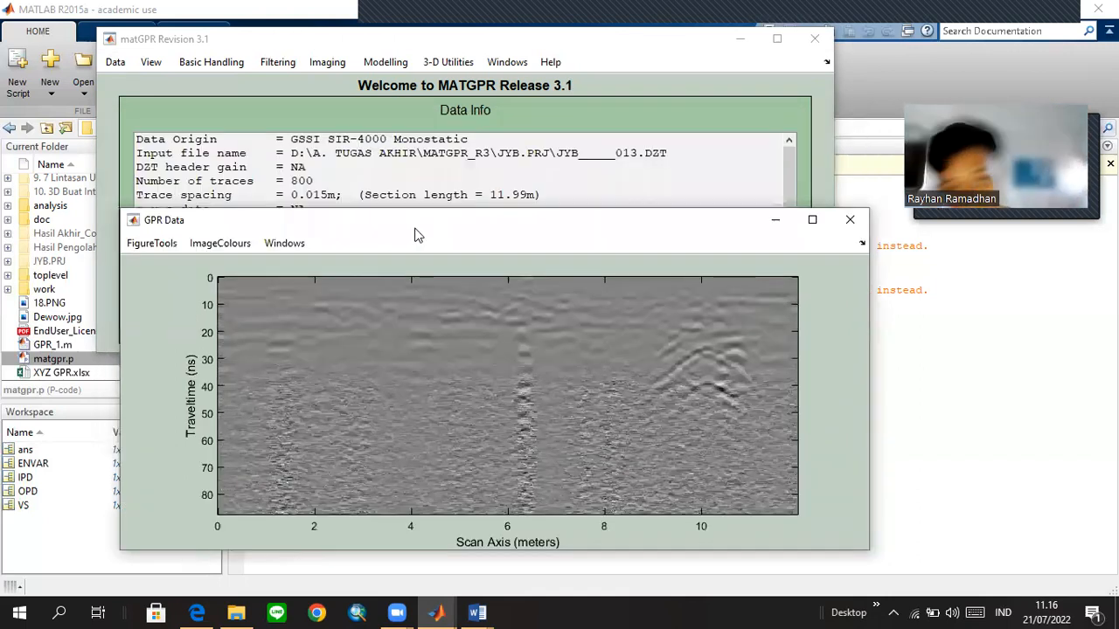
Edit the positioning data in editor mode and agree to create marker traces for the section.
left_click(227, 62)
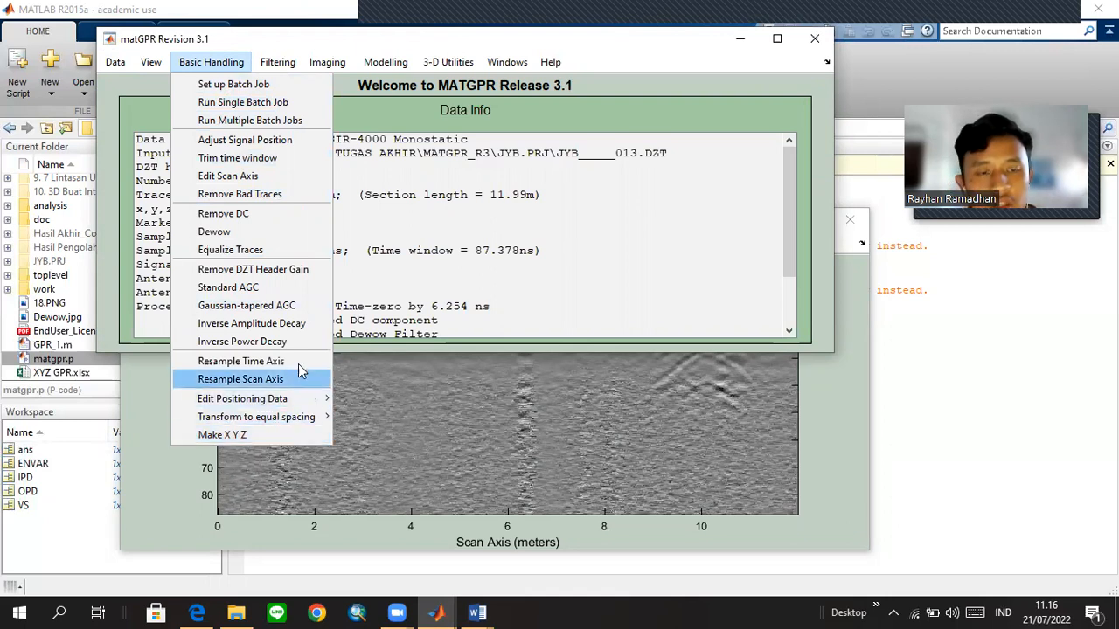
mouse_move(300, 400)
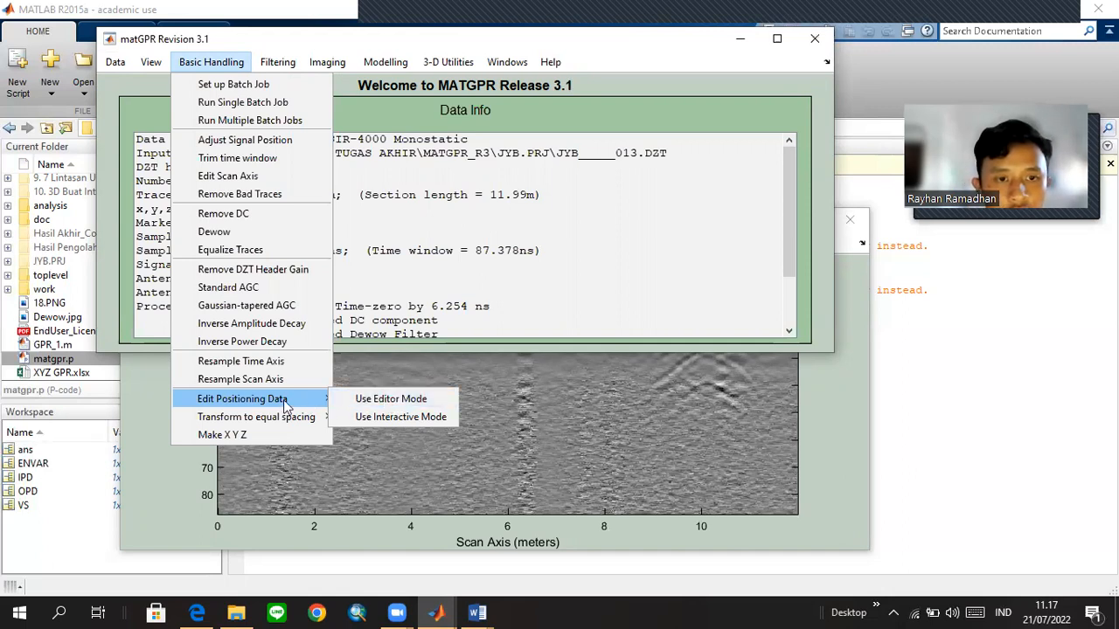
left_click(390, 398)
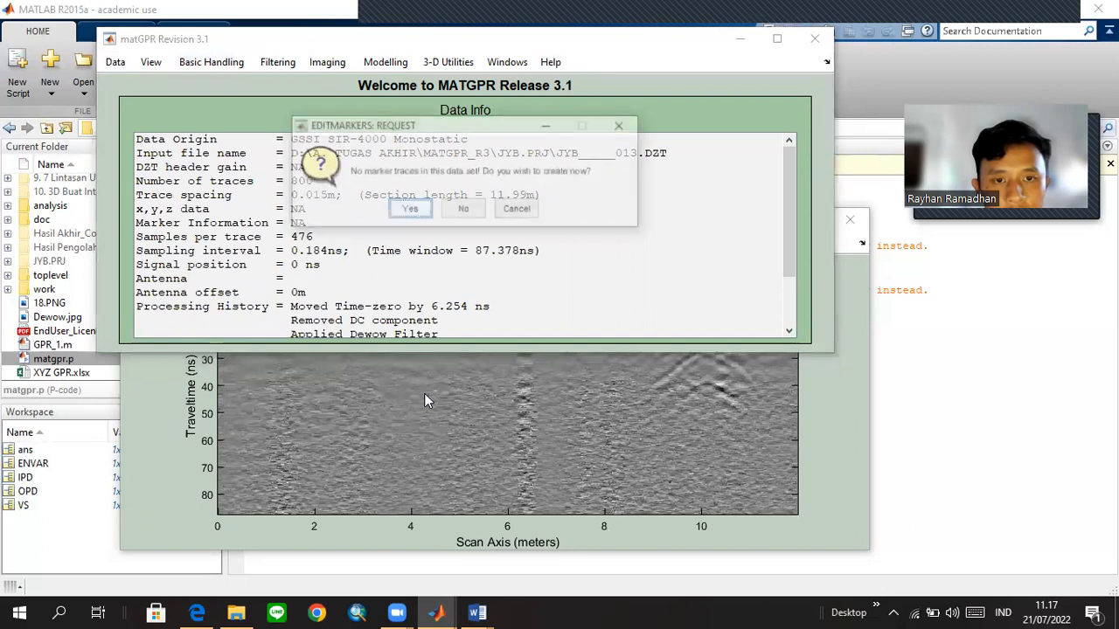
left_click(407, 210)
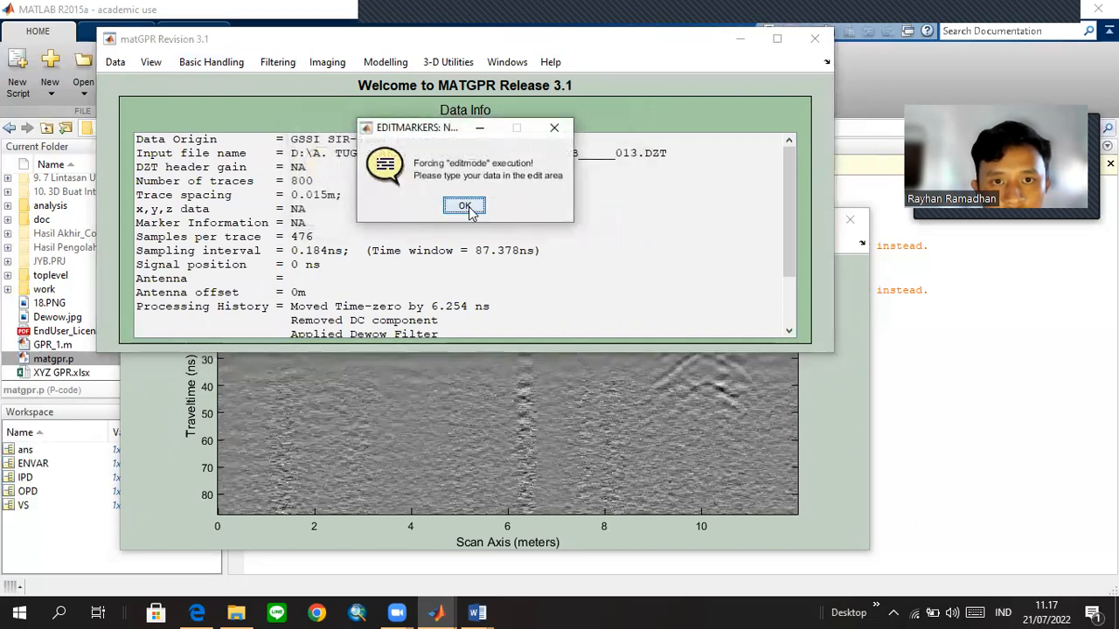
left_click(465, 206)
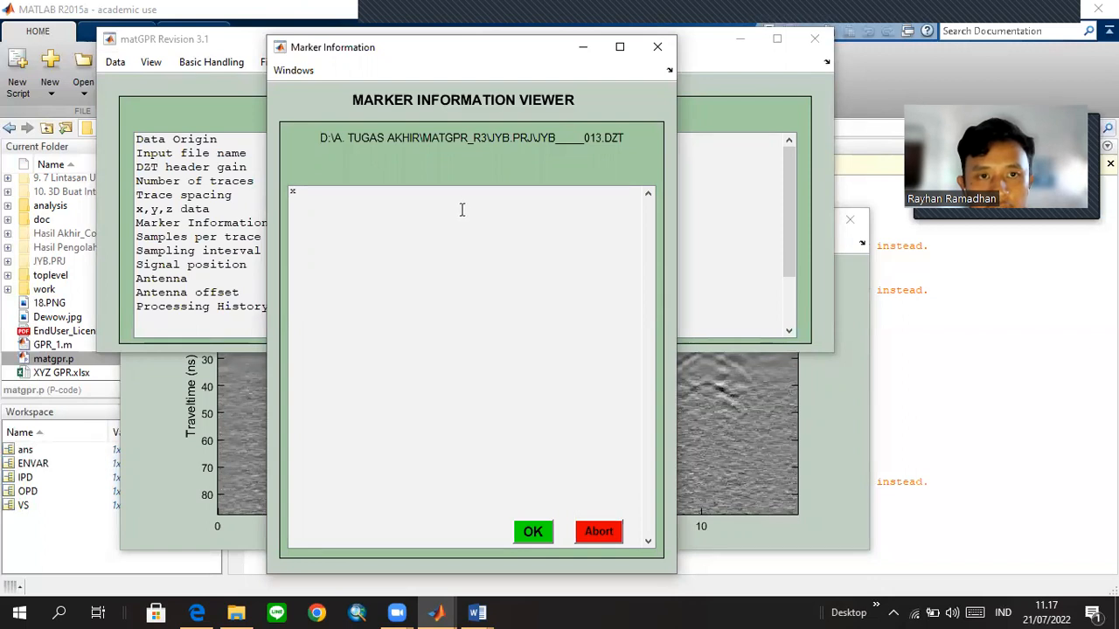
Draft marker information with the header x y z r and the rows 1 1 0 0 and 2 1 0 1, and abort the edit.
type("y z r")
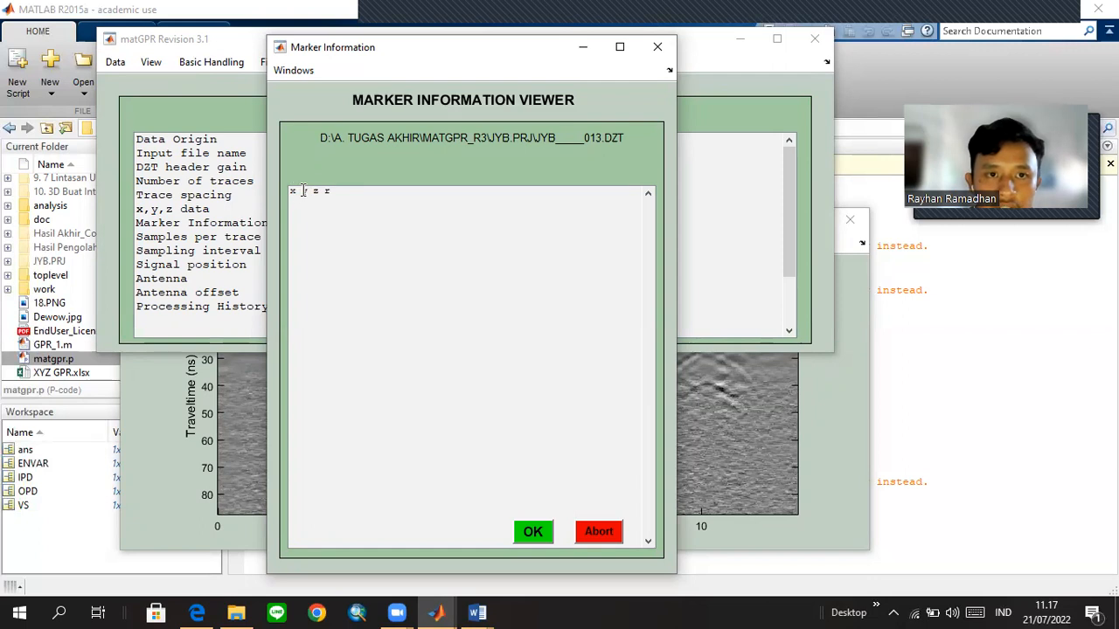
left_click_drag(332, 193, 279, 193)
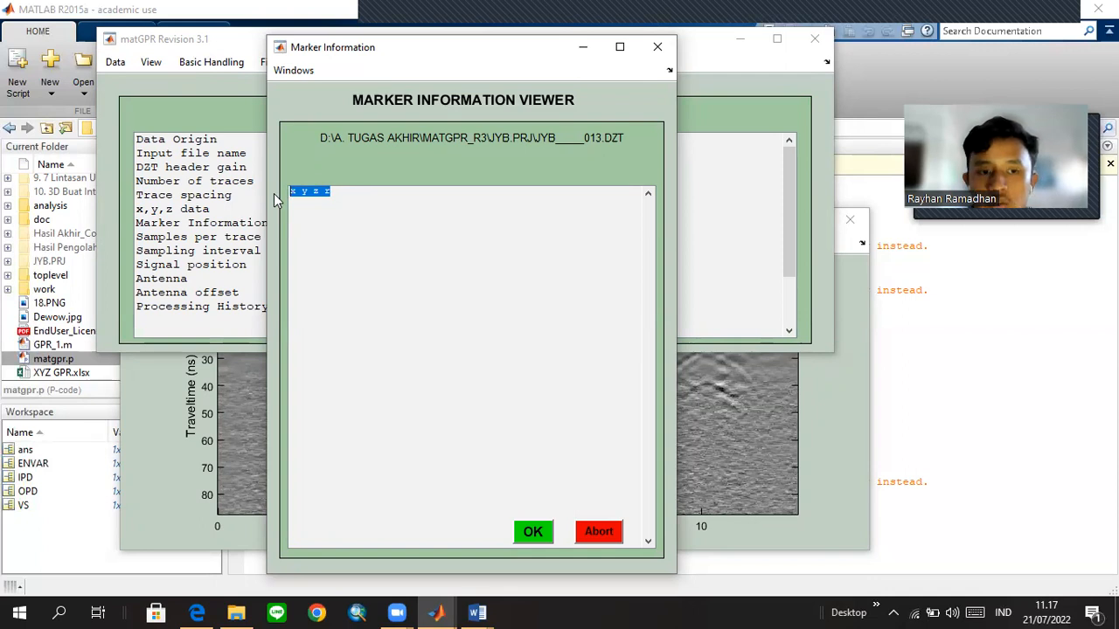
left_click(352, 199)
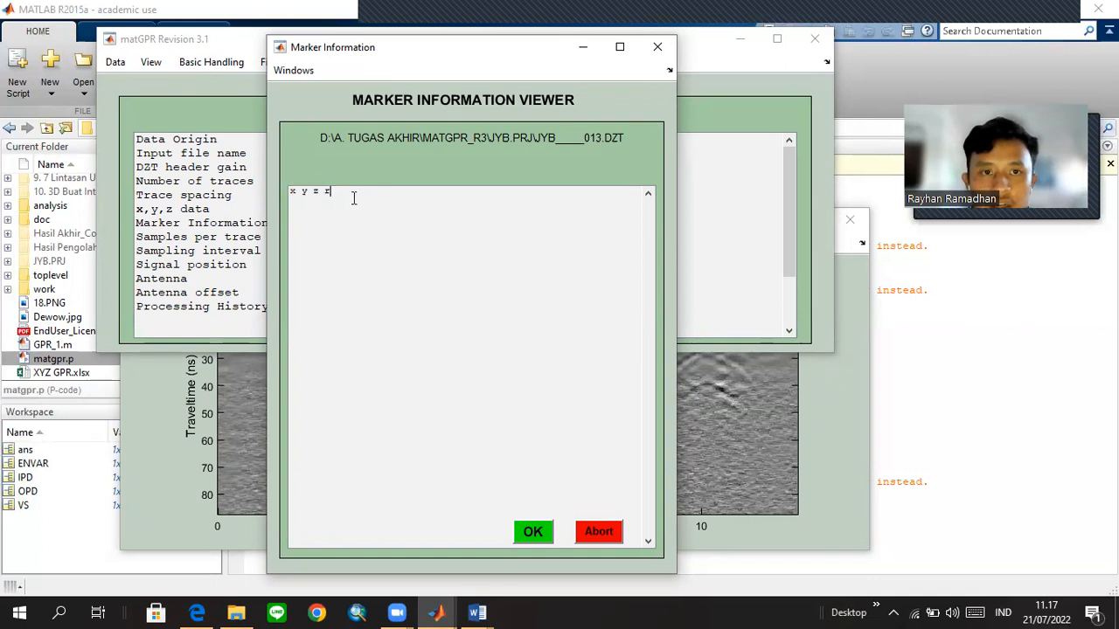
key("Return")
type("1")
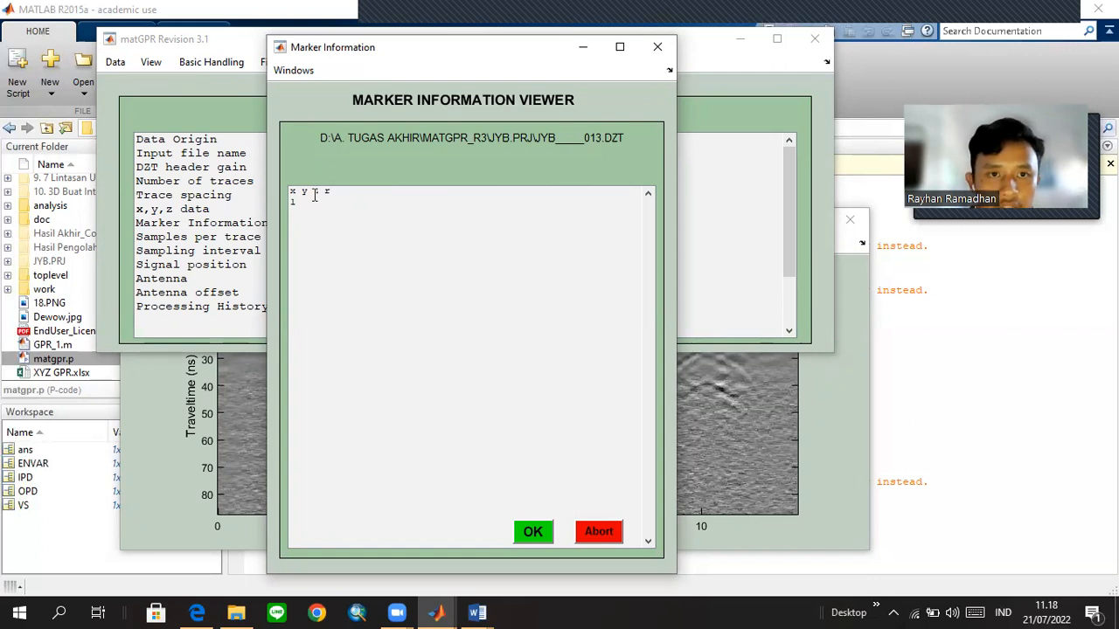
type(" 1 0 0")
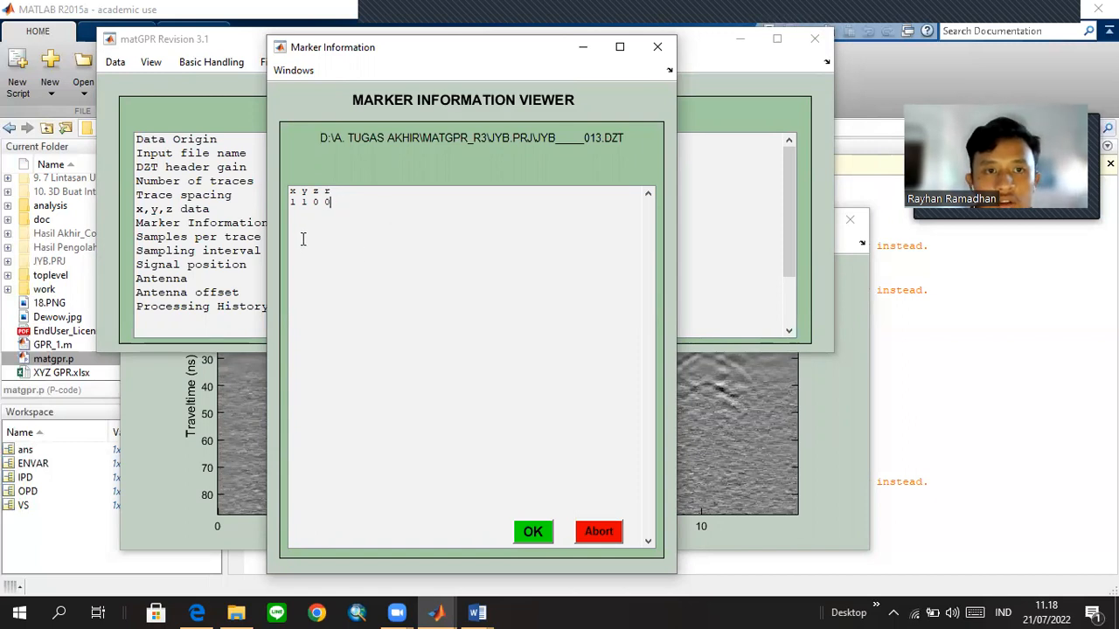
key("Return")
type("2")
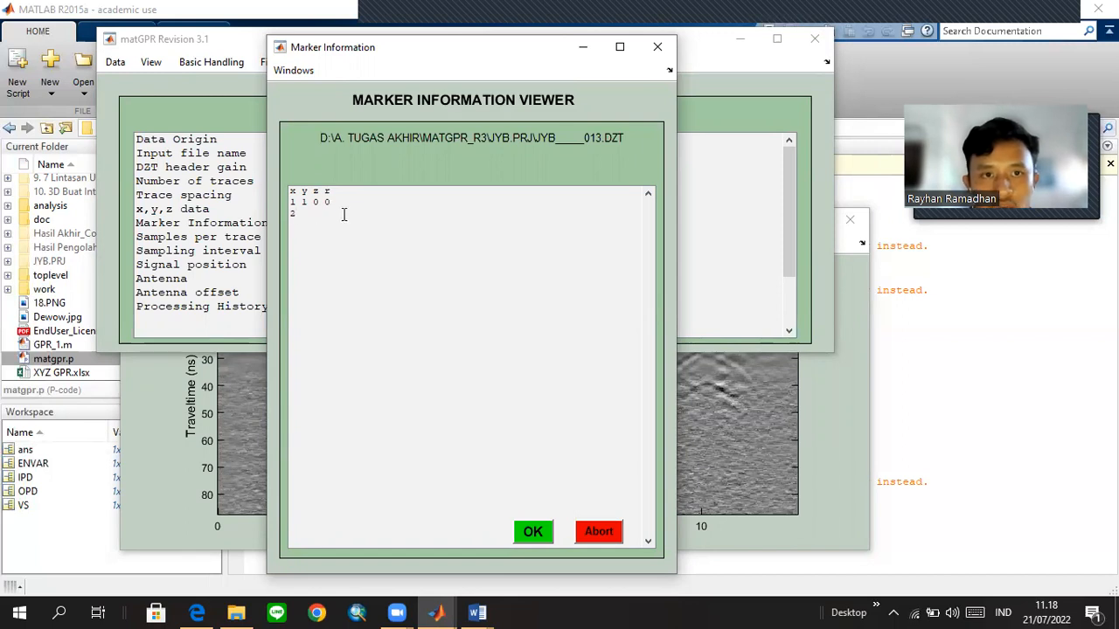
type(" 1")
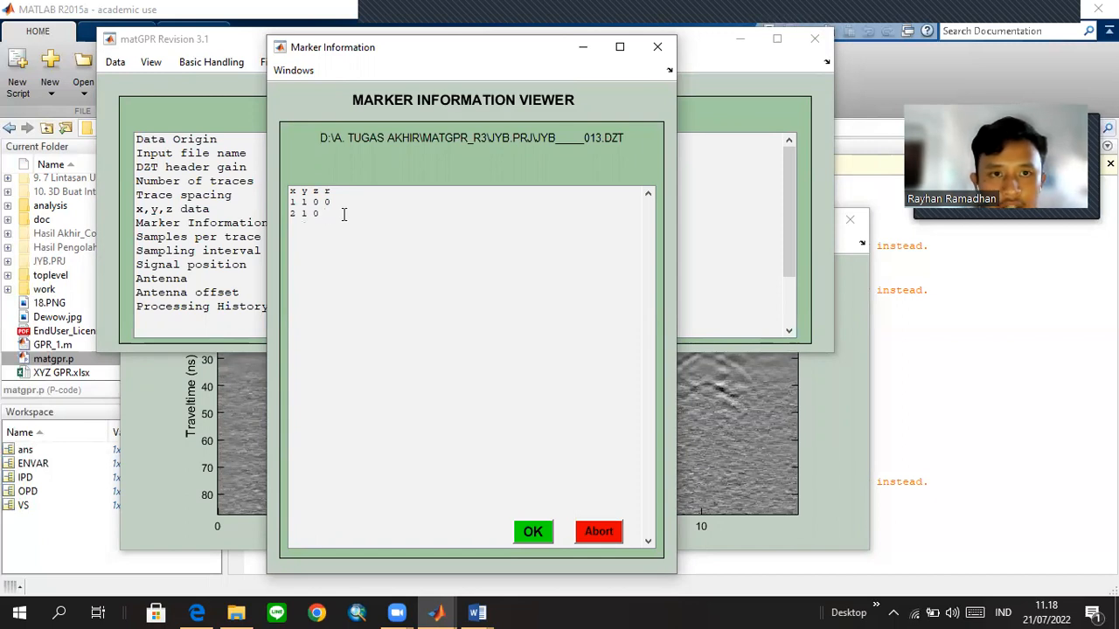
type("0 2 ")
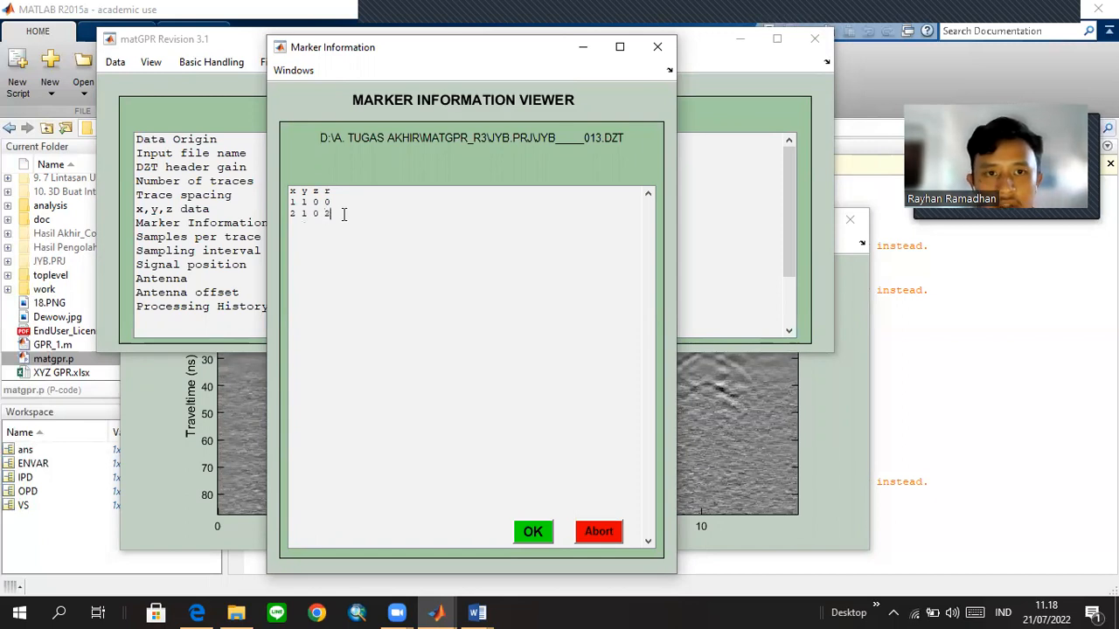
key("BackSpace")
key("BackSpace")
type("1")
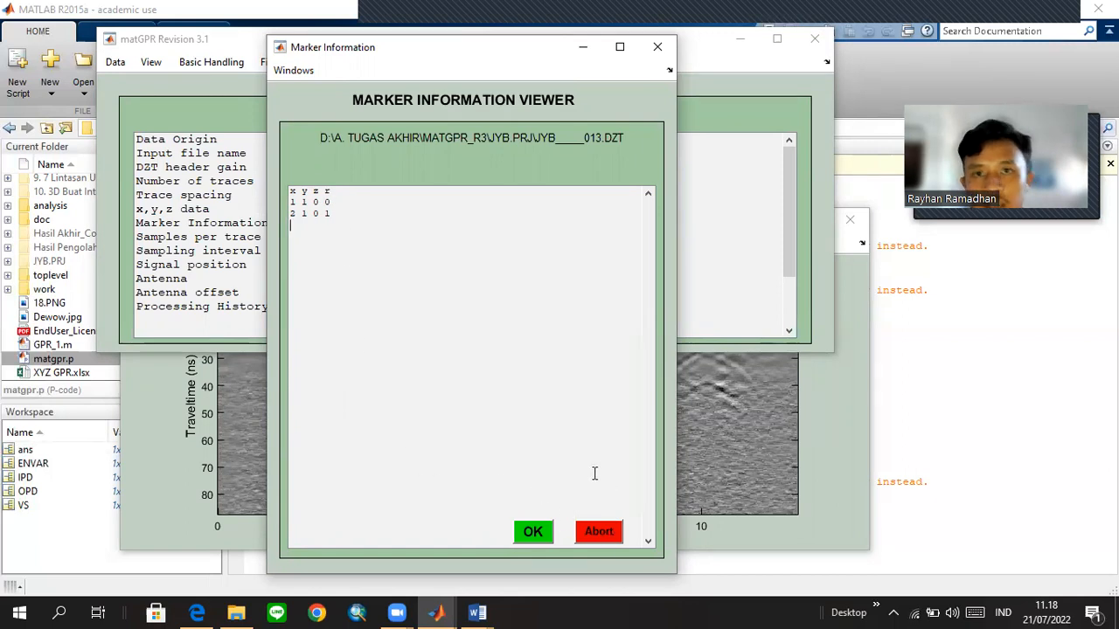
left_click(603, 536)
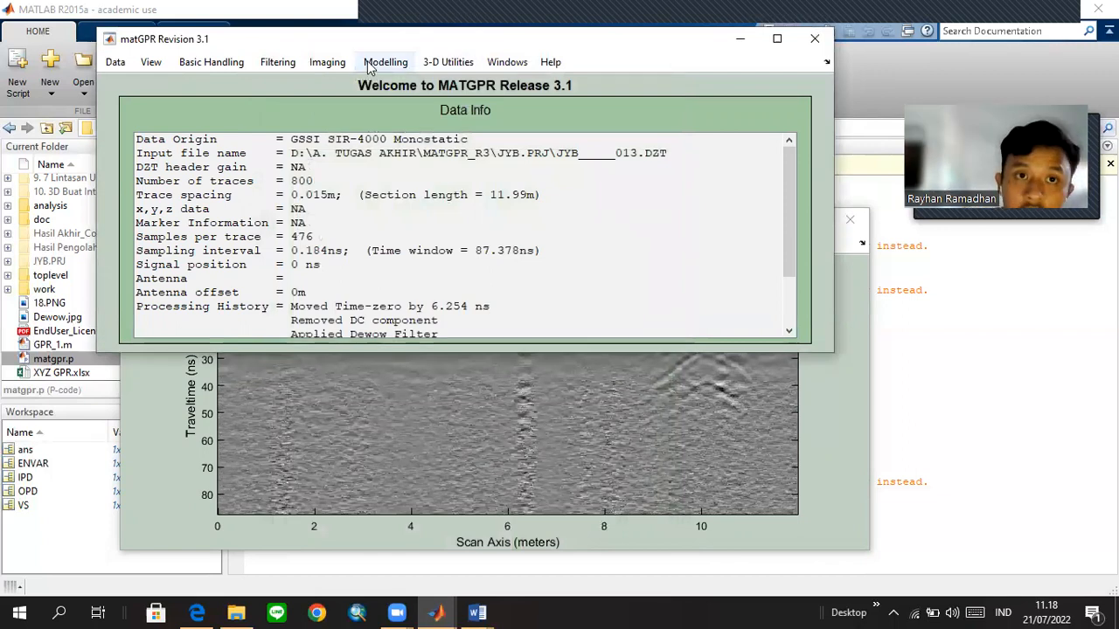
Create a 1-D velocity model with 1 layer including the basal halfspace and a halfspace velocity of 0.18.
left_click(327, 61)
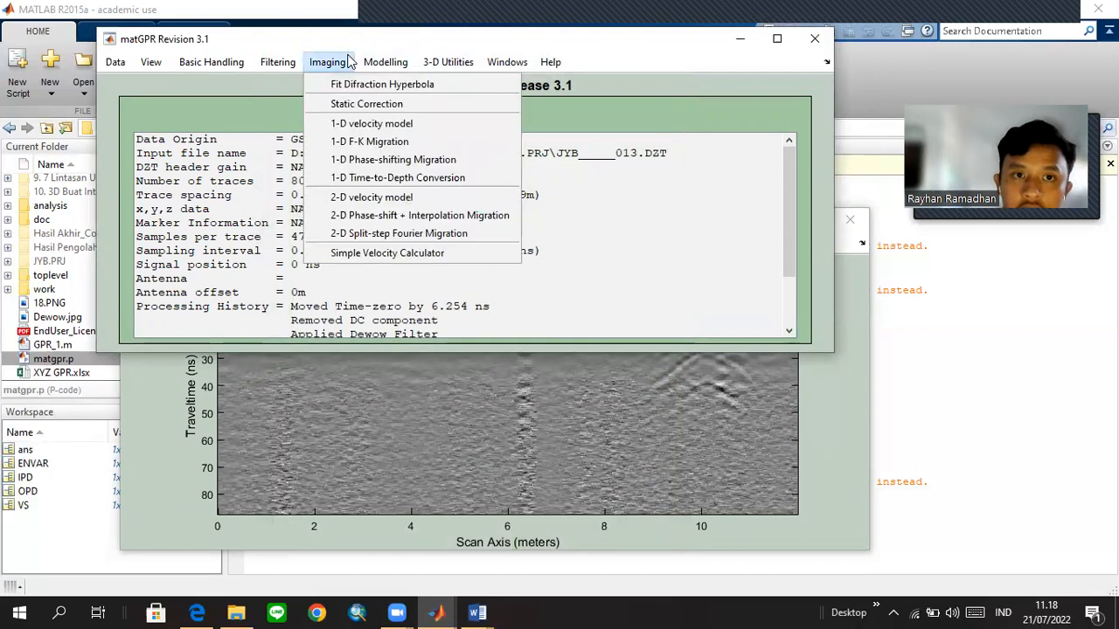
left_click(417, 127)
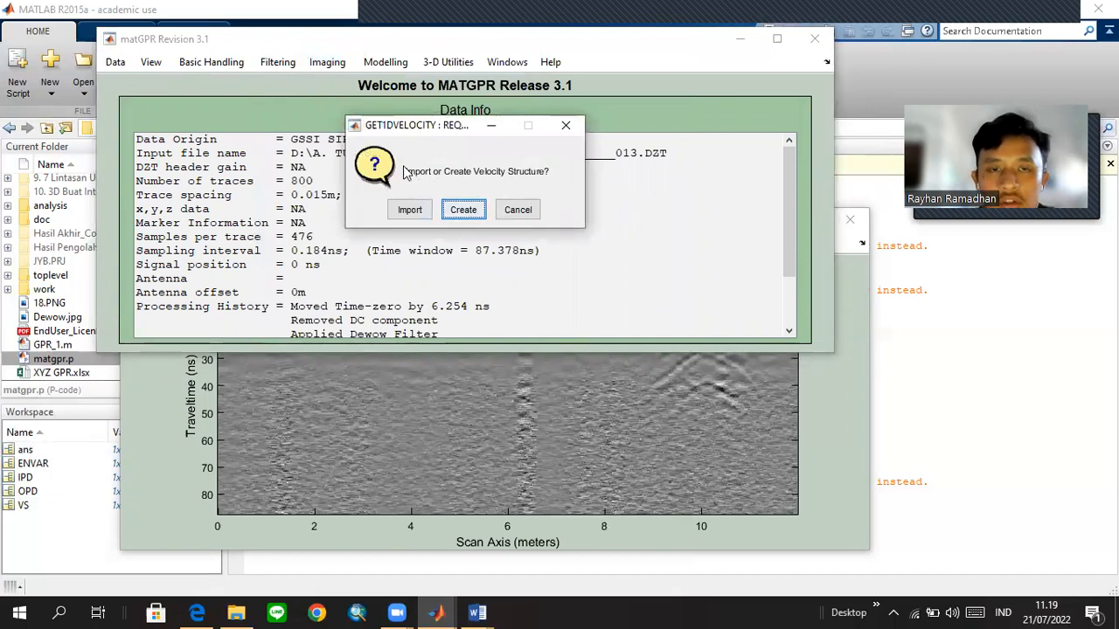
left_click(463, 211)
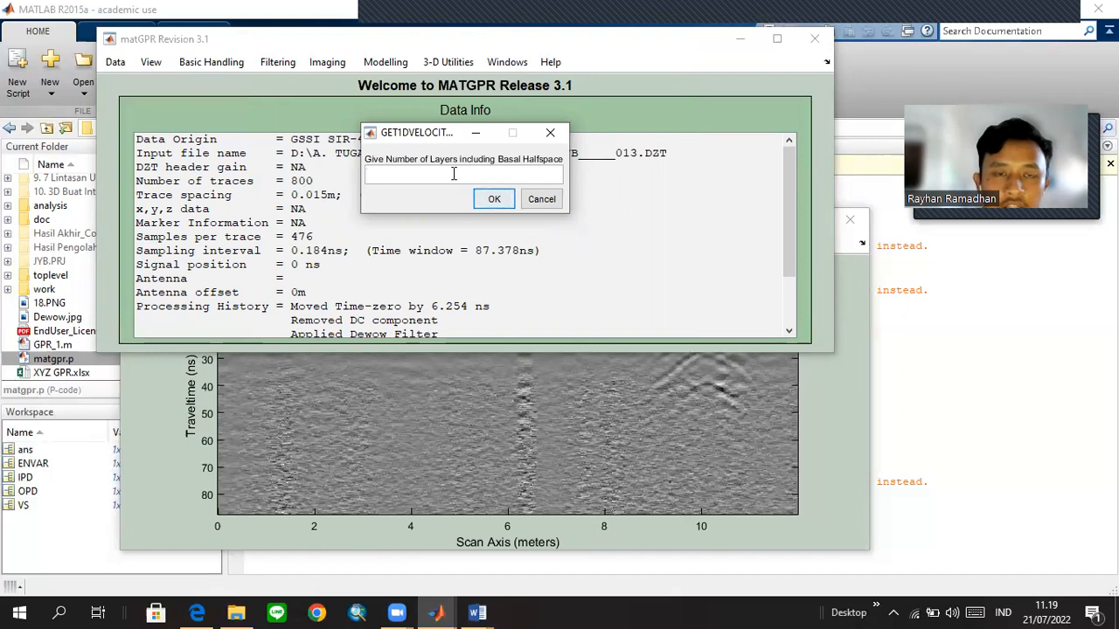
type("1")
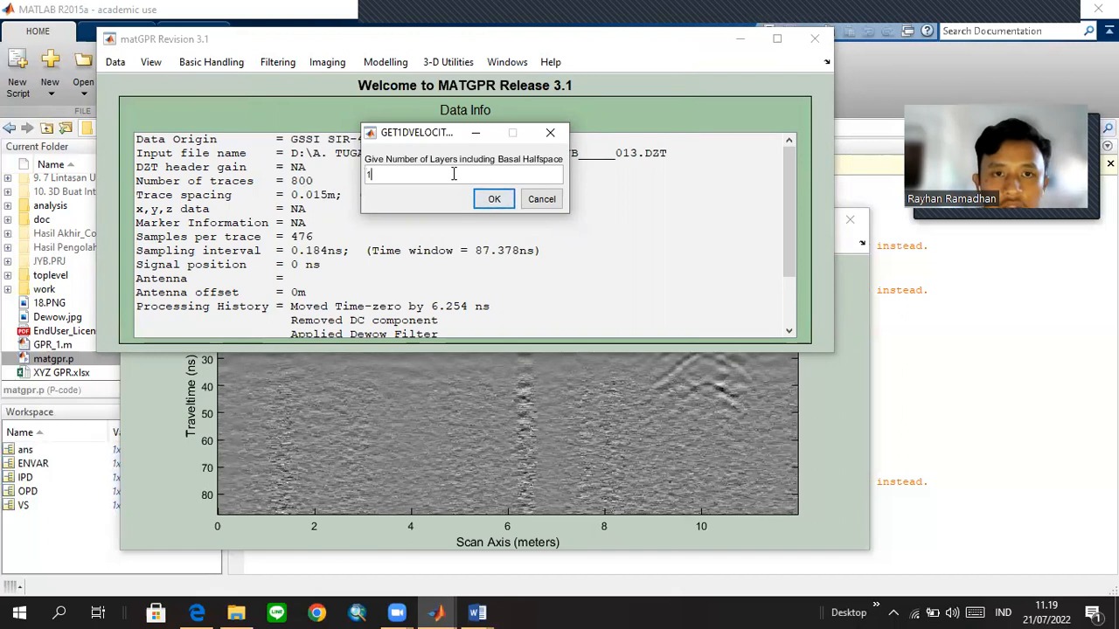
left_click(492, 200)
type("0")
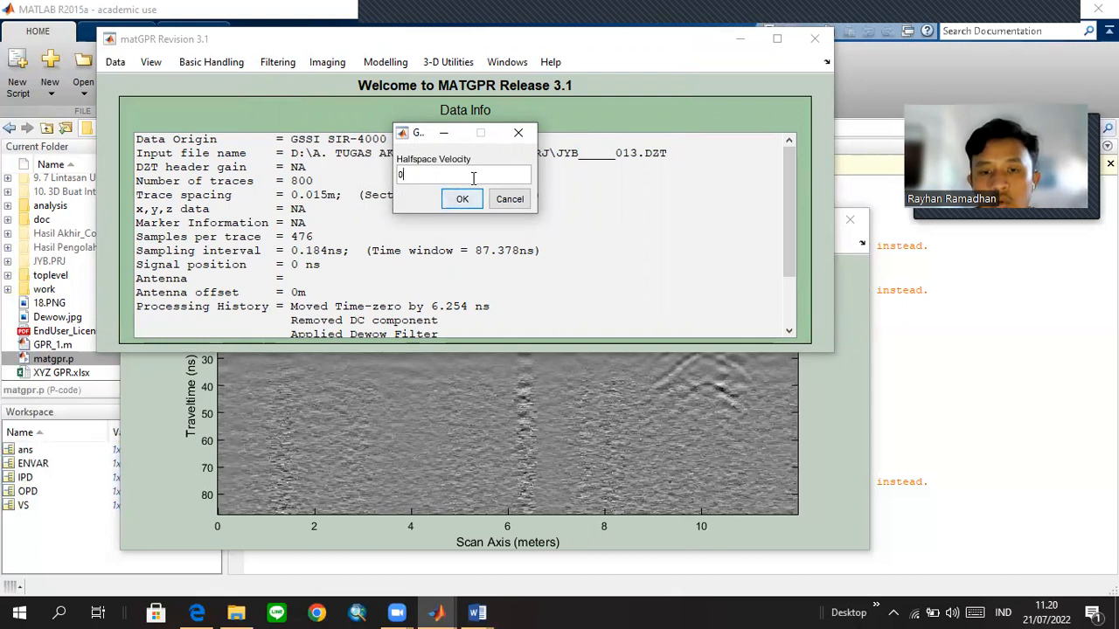
type(".18")
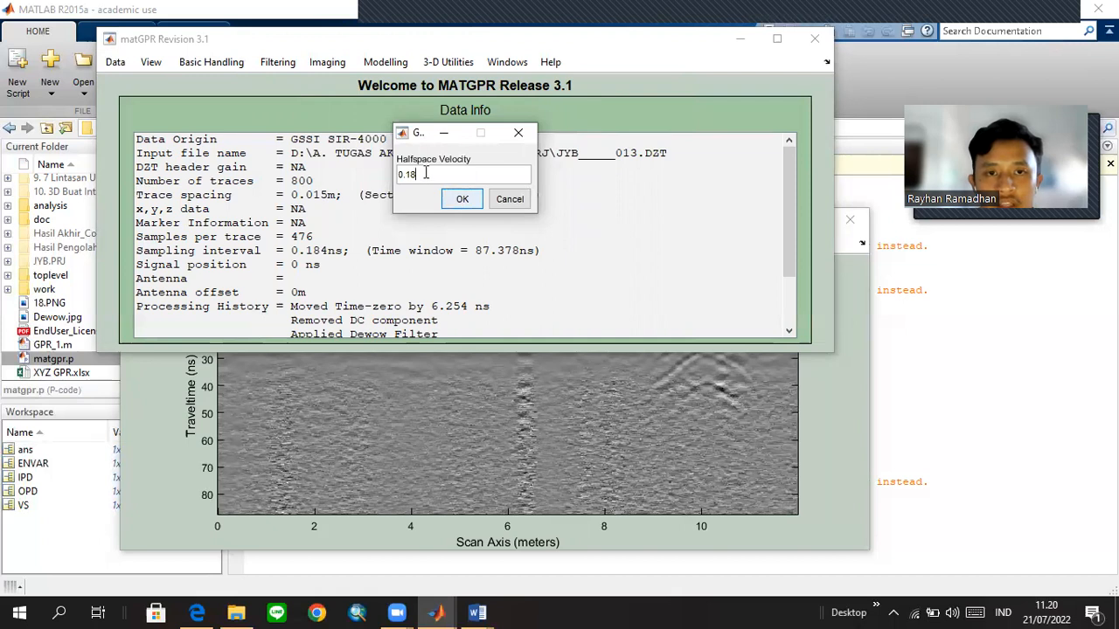
left_click(463, 200)
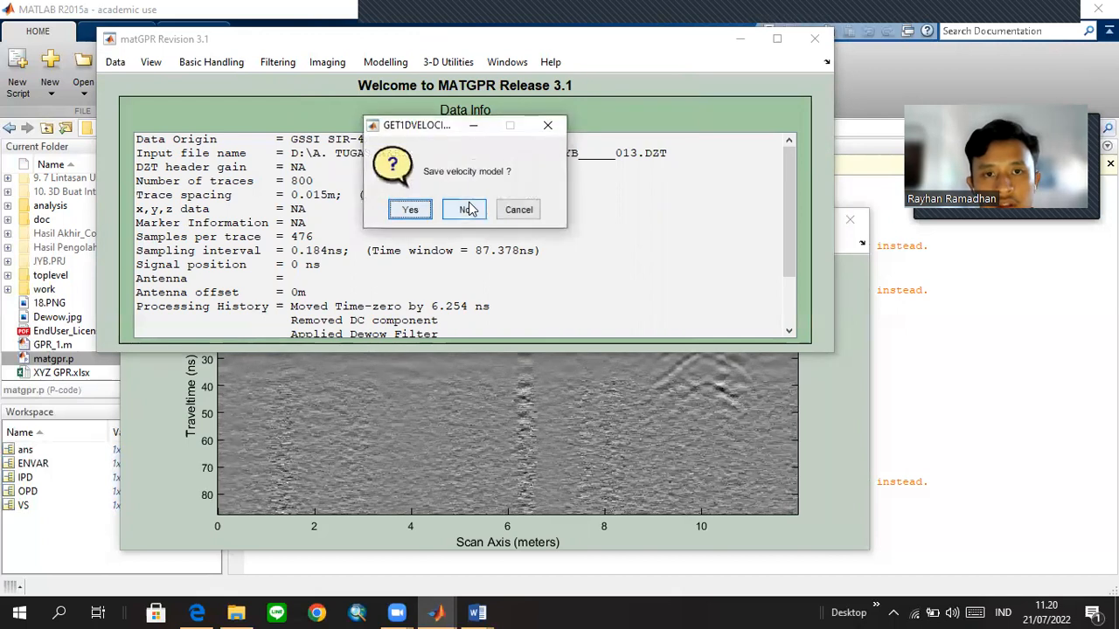
Save the 1-D velocity model as Velocity_0,18 in the JYB.PRJ folder and check the halfspace velocity in the data information.
left_click(422, 212)
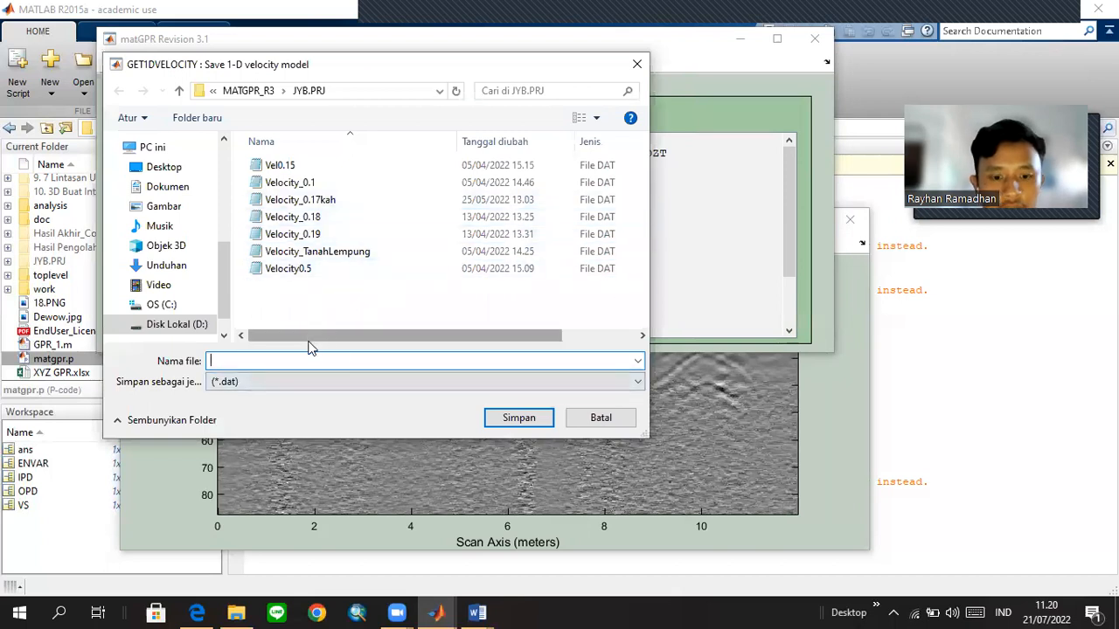
type("Veloci")
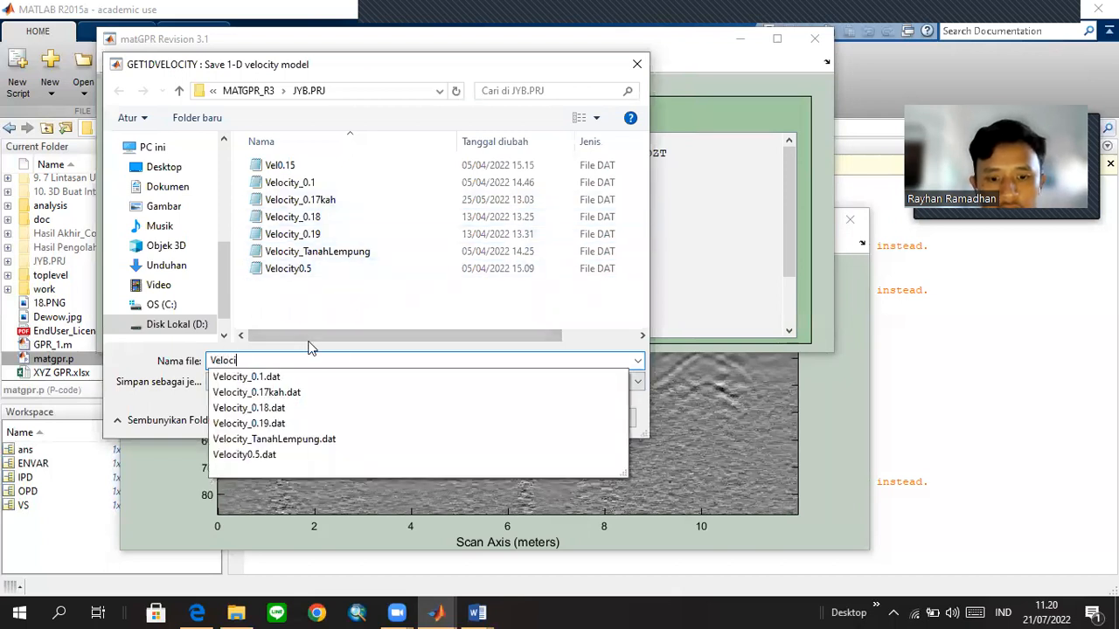
type("ty_")
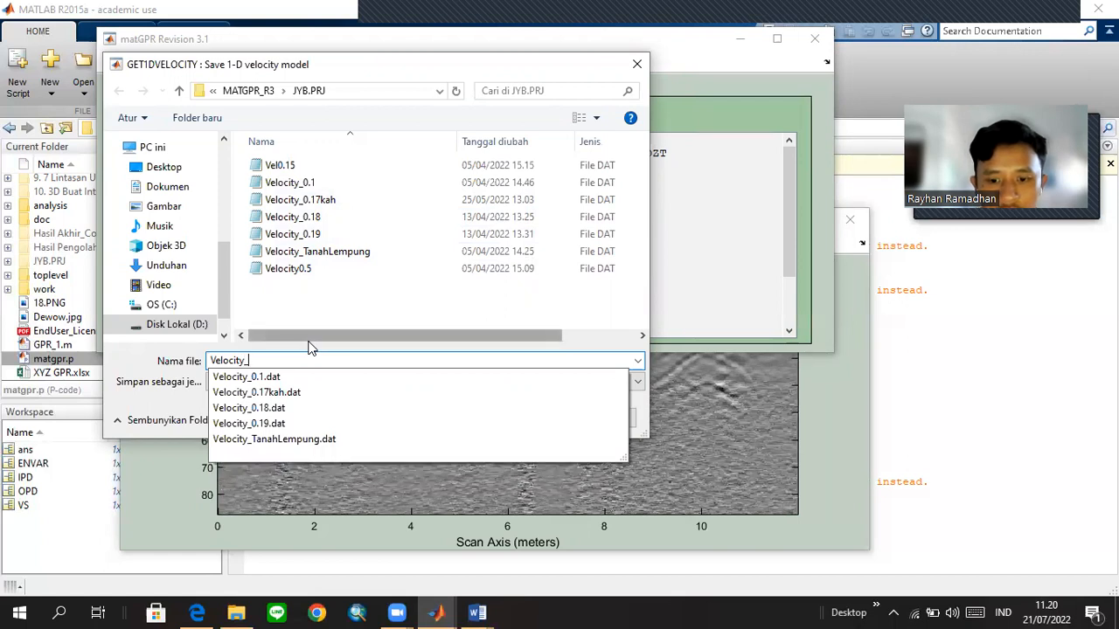
type("0,1")
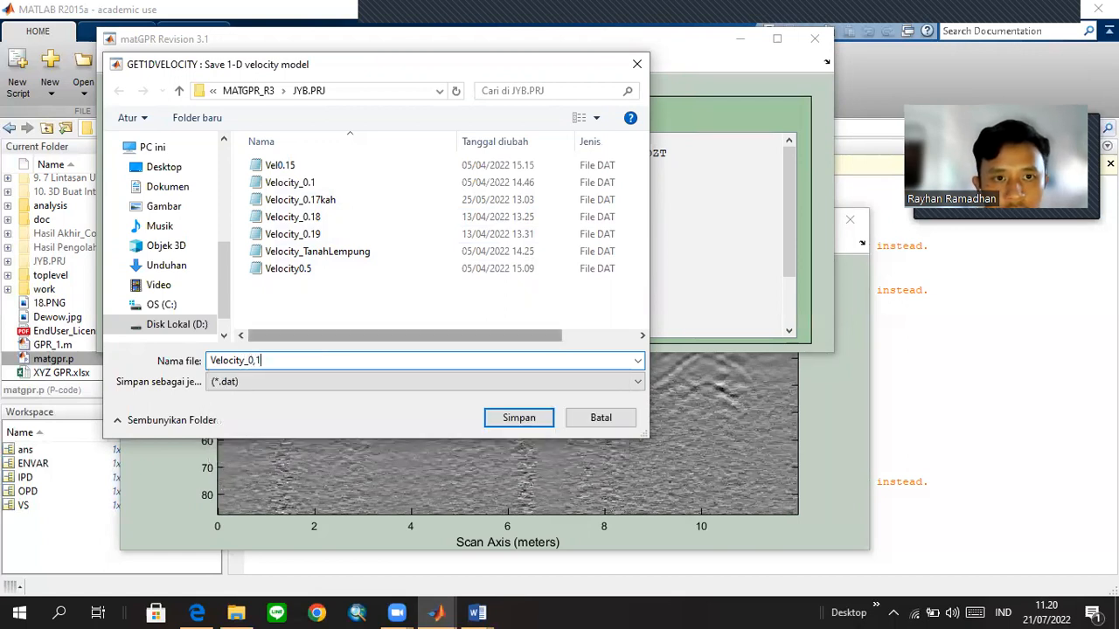
type("8")
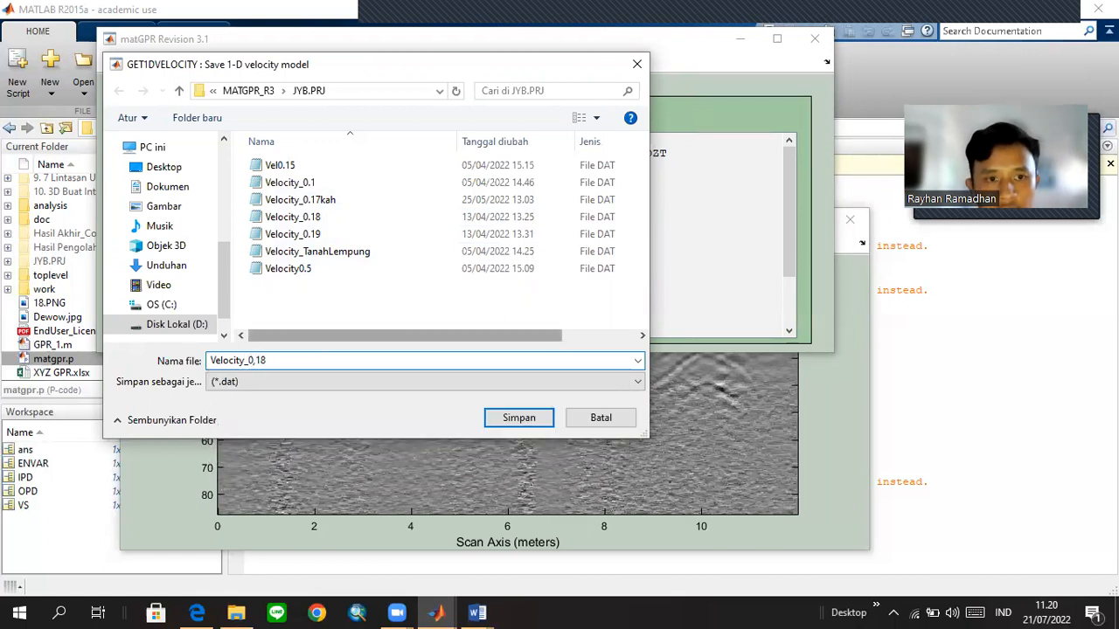
left_click(517, 418)
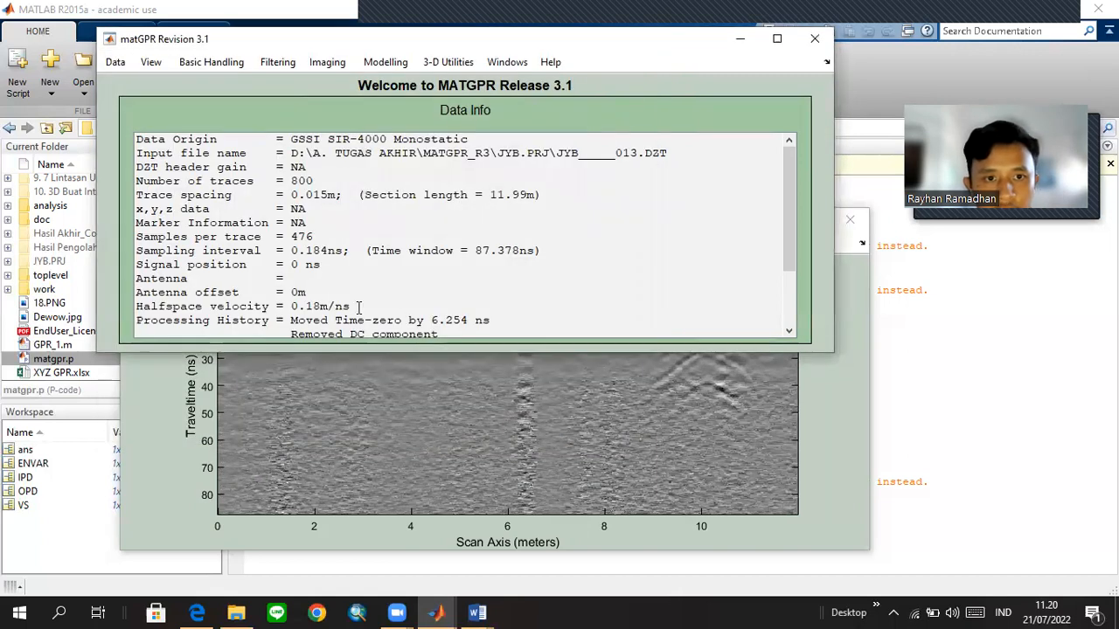
left_click_drag(137, 306, 358, 305)
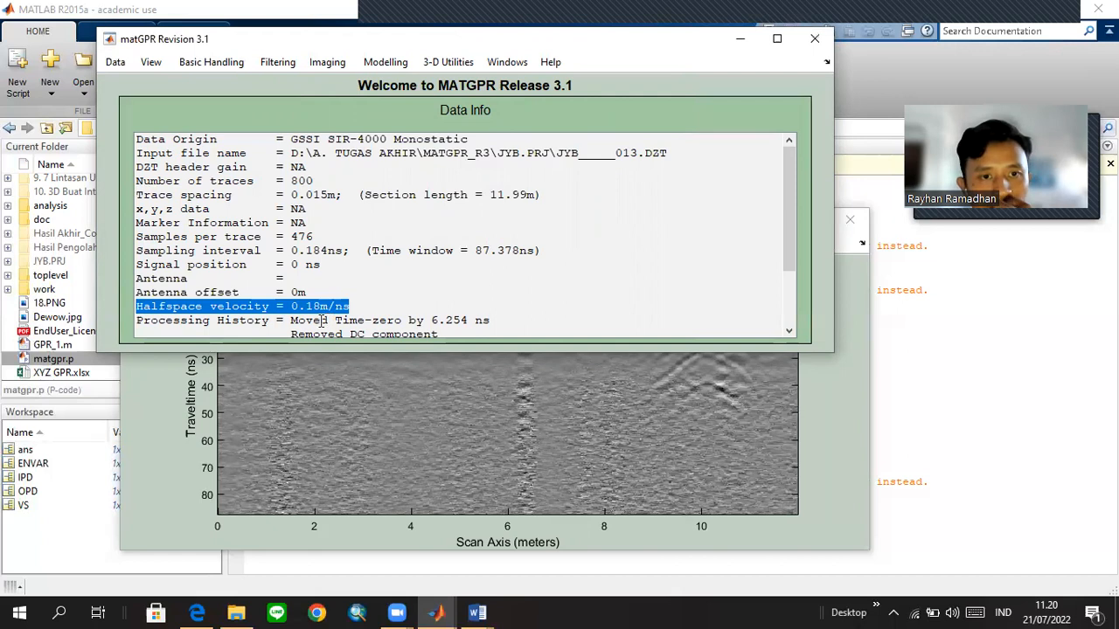
left_click(452, 299)
Apply the 1-D Time-to-Depth Conversion to the section and compare the resulting depth section with the traveltime section.
left_click(327, 67)
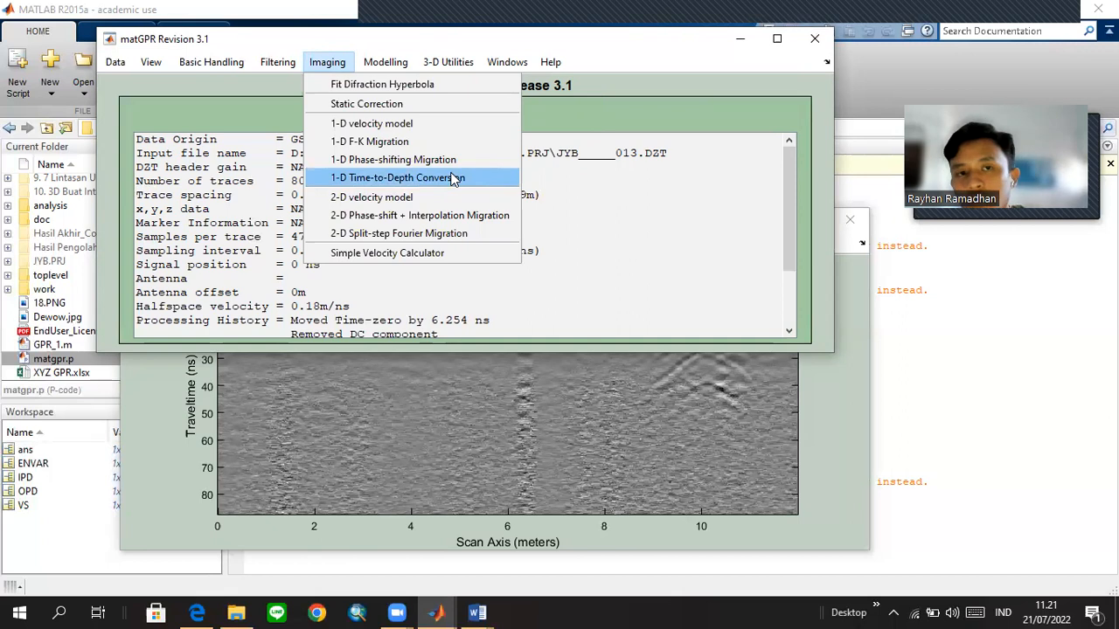
left_click(453, 176)
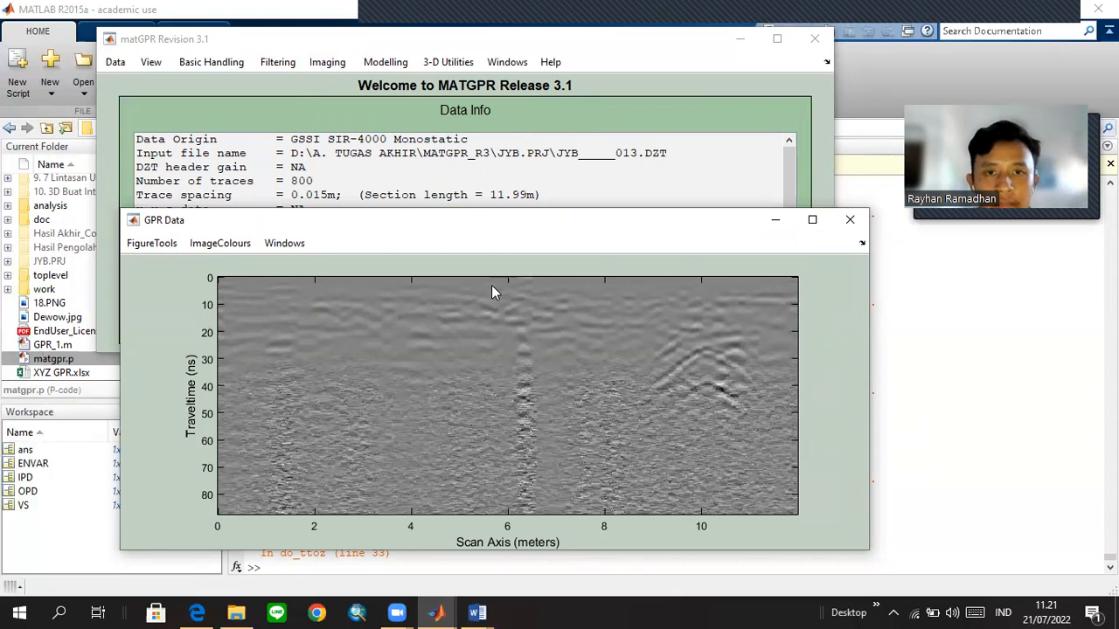
left_click(824, 134)
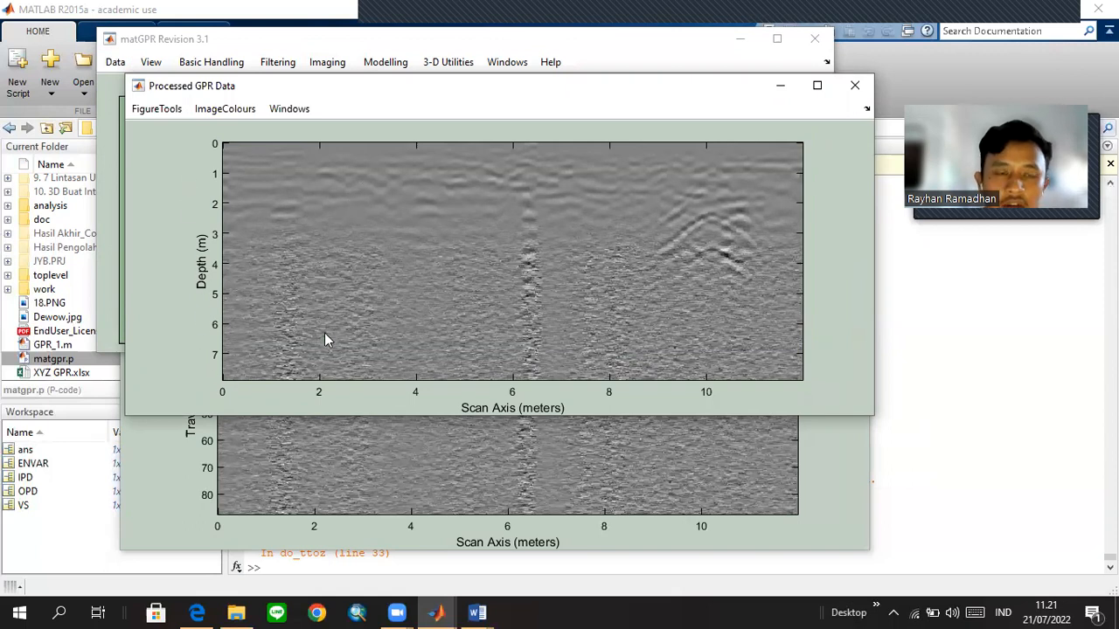
left_click(848, 481)
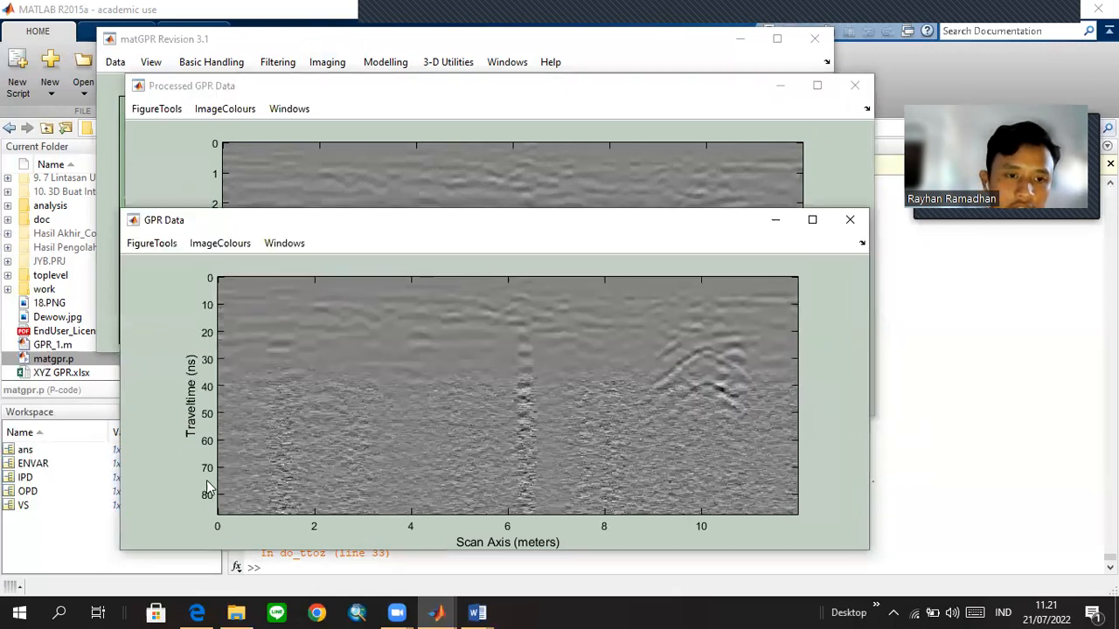
left_click(459, 103)
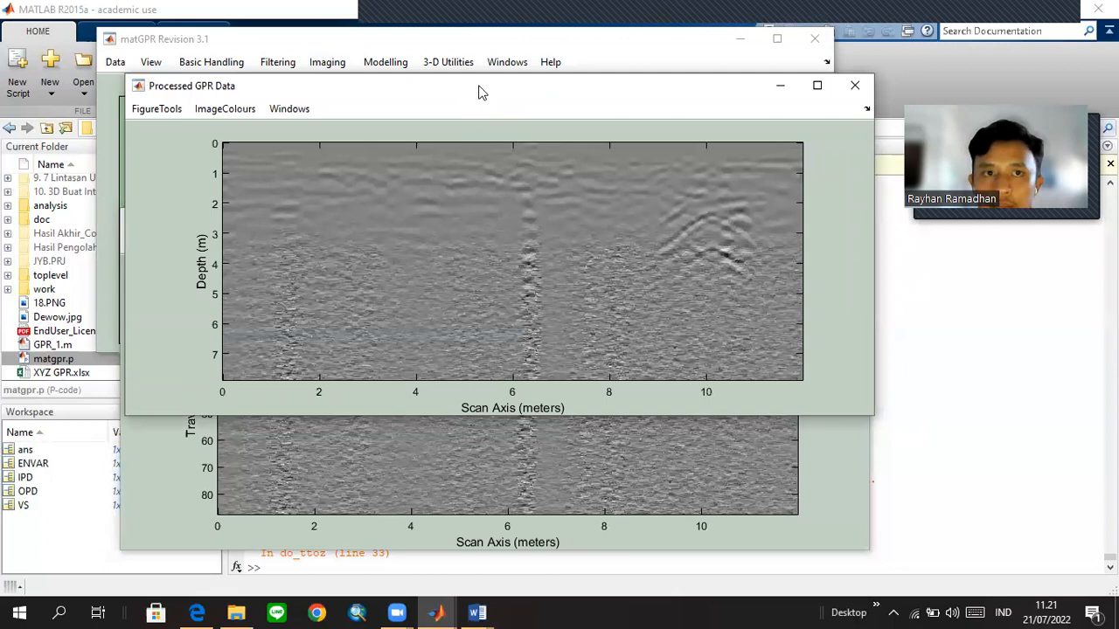
left_click_drag(478, 92, 477, 168)
Save the current input data as the MGP file JYB____013.1 in the doc folder of MATGPR_R3.
left_click(121, 65)
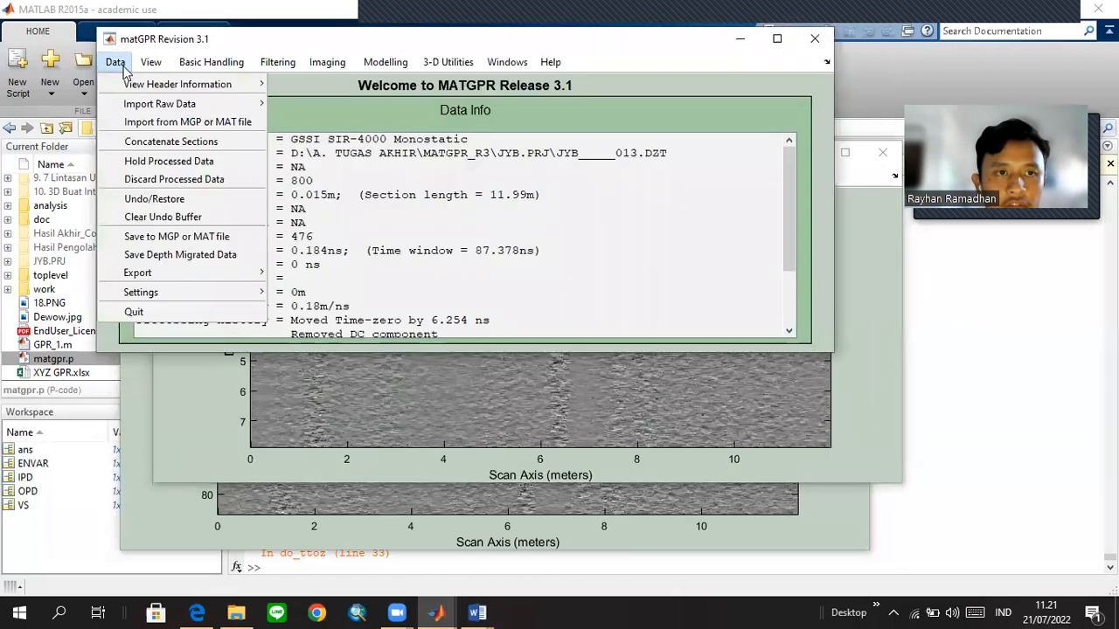
left_click(176, 237)
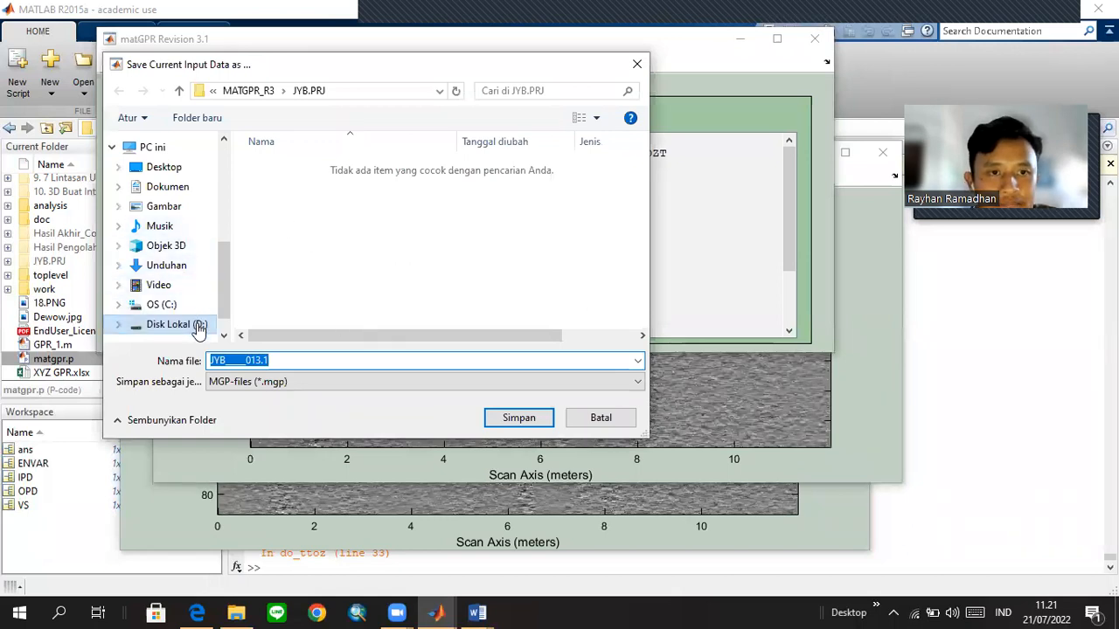
left_click(249, 90)
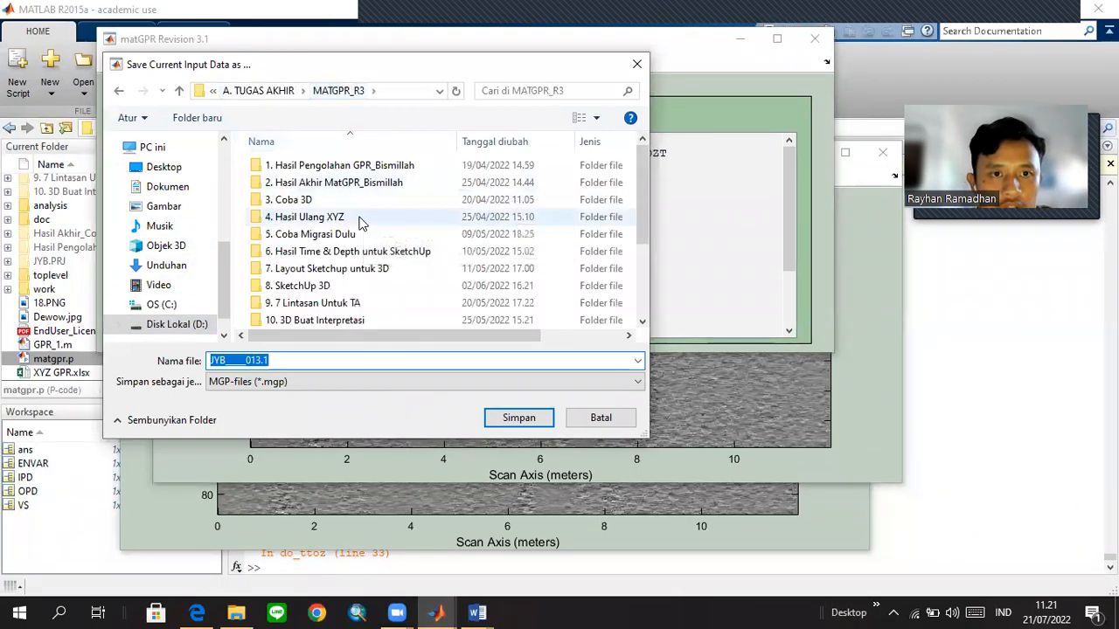
scroll(354, 232, "down", 2)
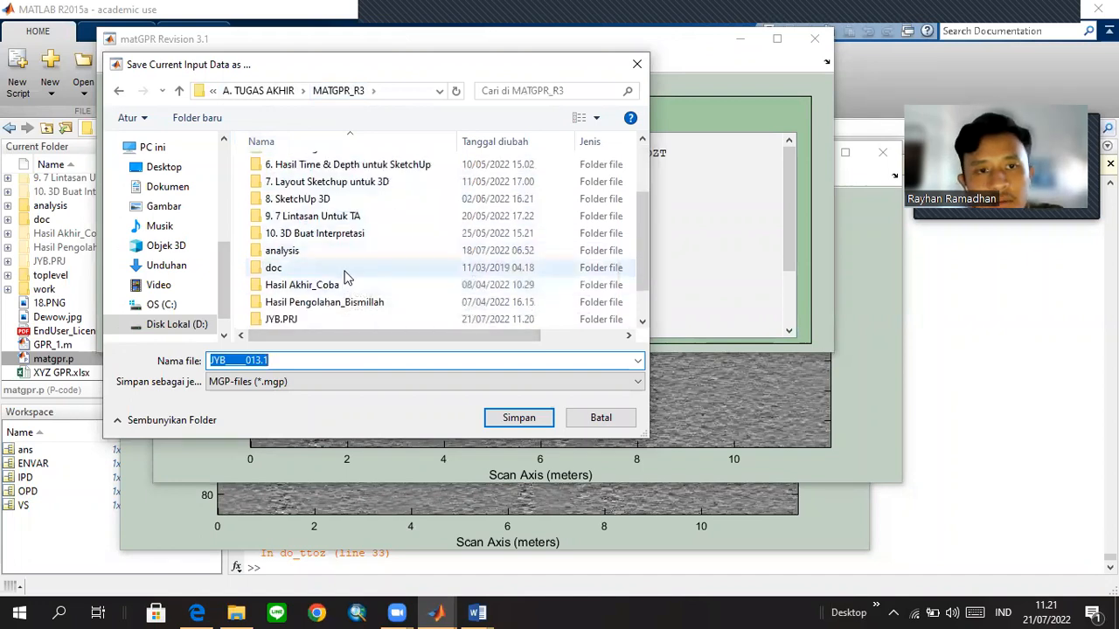
left_click(344, 268)
key("Return")
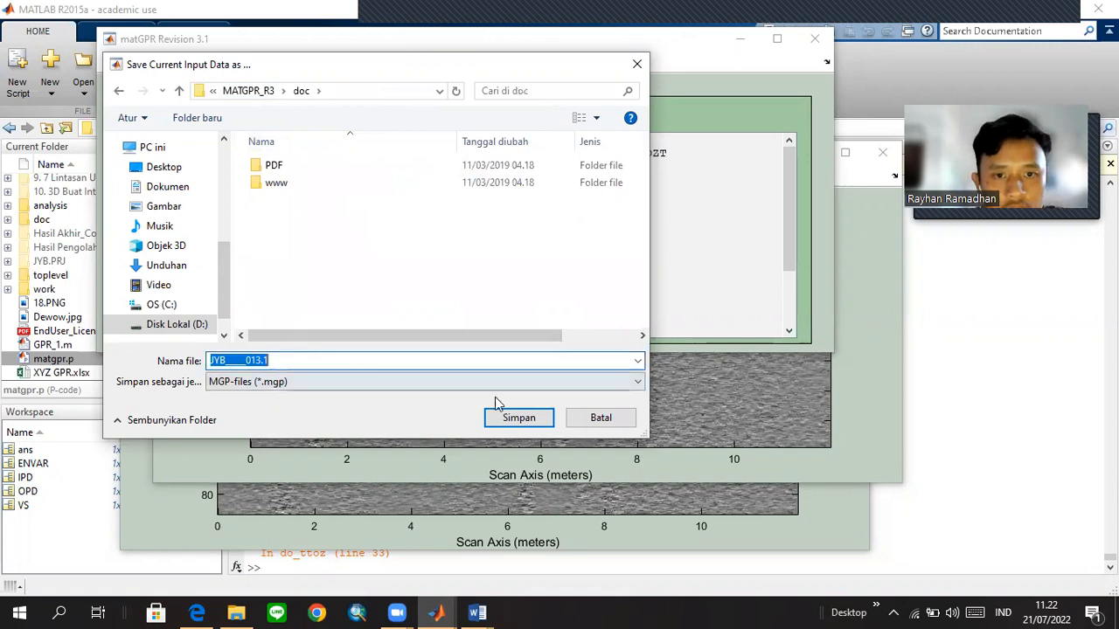
left_click(520, 419)
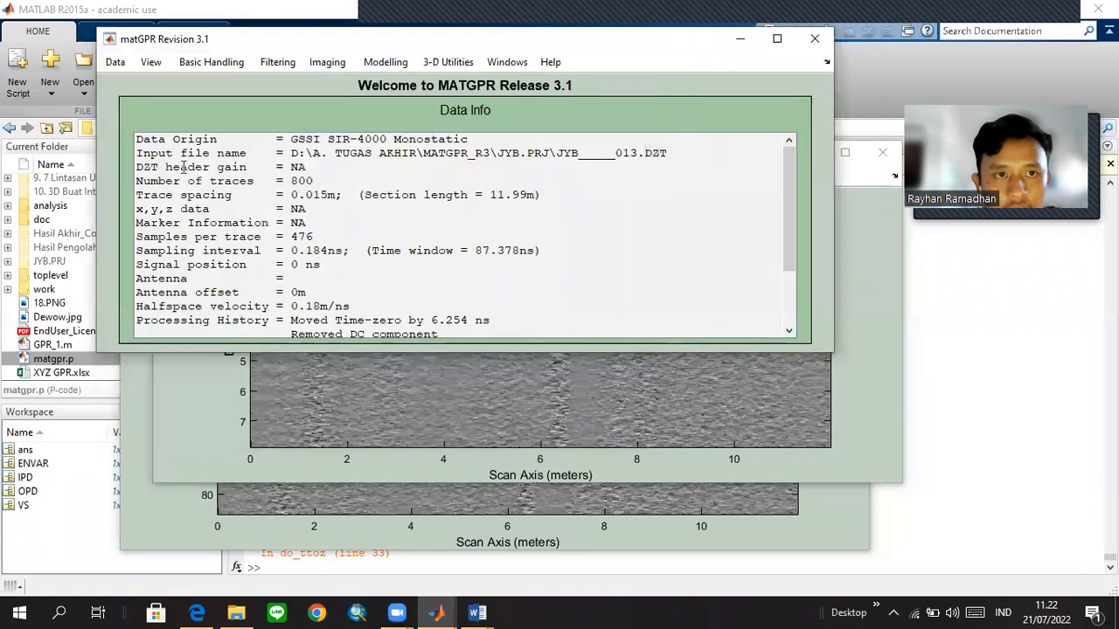
Save the depth migrated data as the MGP file JYB_____013_dmig in the doc folder of MATGPR_R3.
left_click(115, 63)
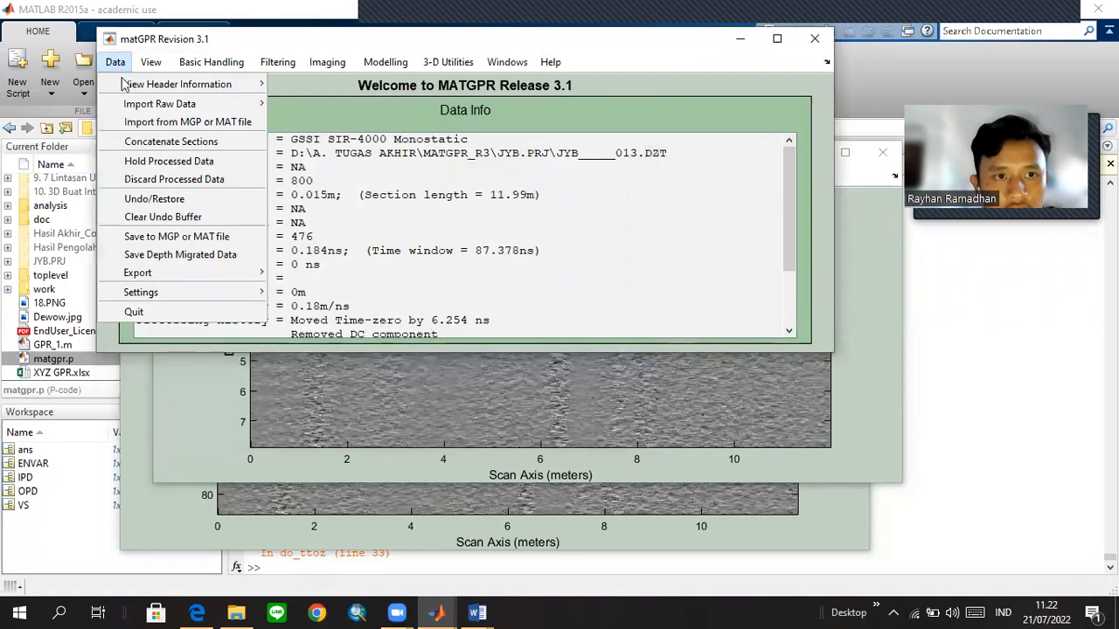
left_click(220, 264)
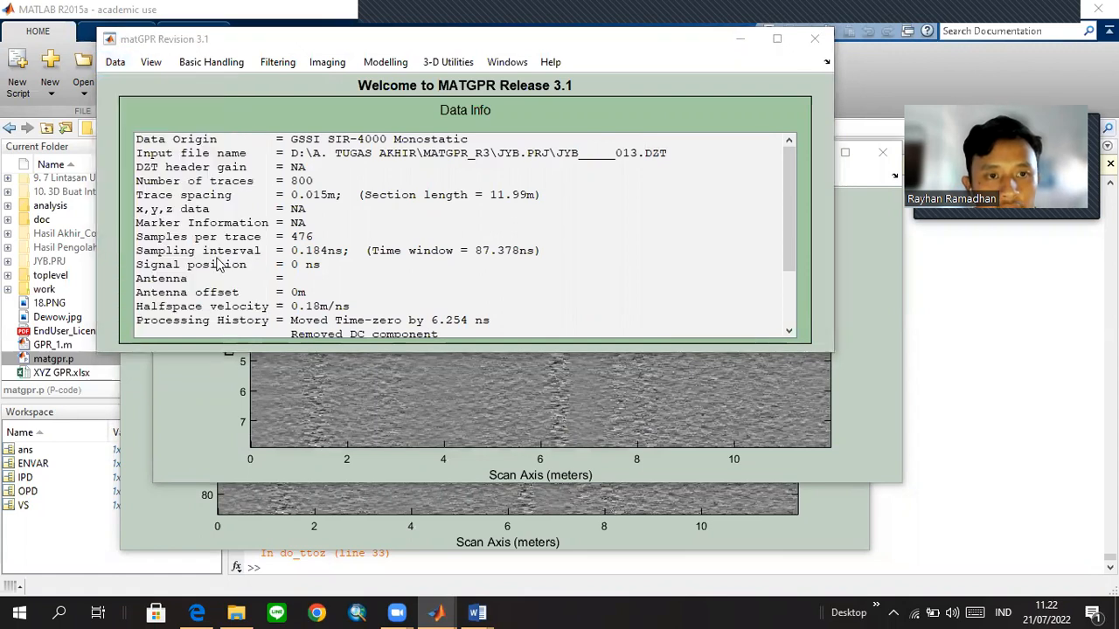
left_click(249, 92)
scroll(288, 262, "down", 3)
left_click(306, 236)
double_click(306, 236)
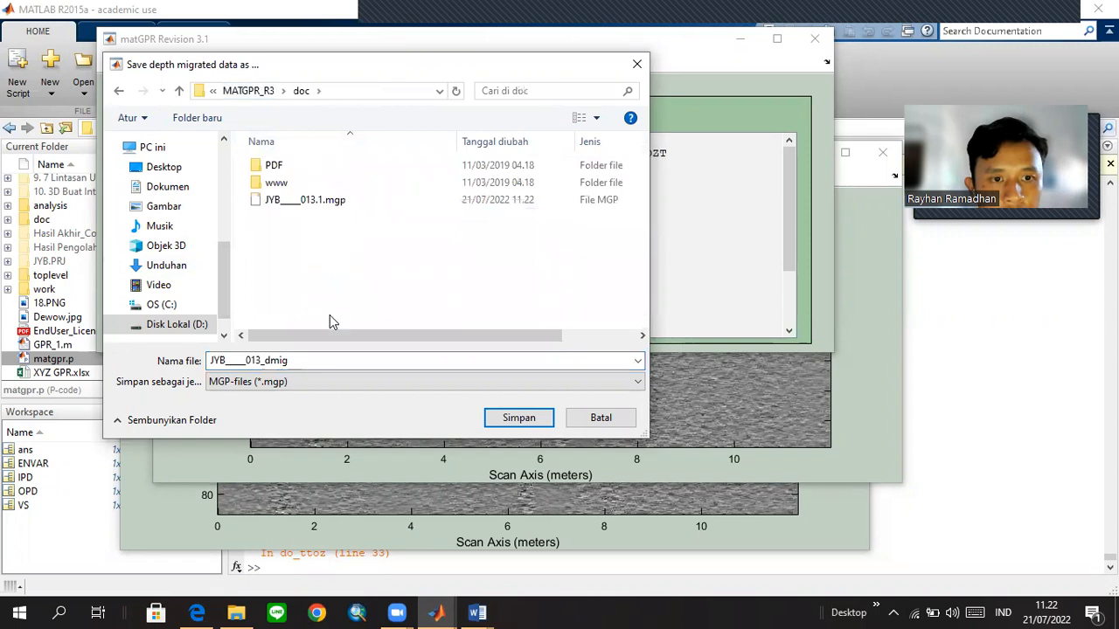
left_click(518, 418)
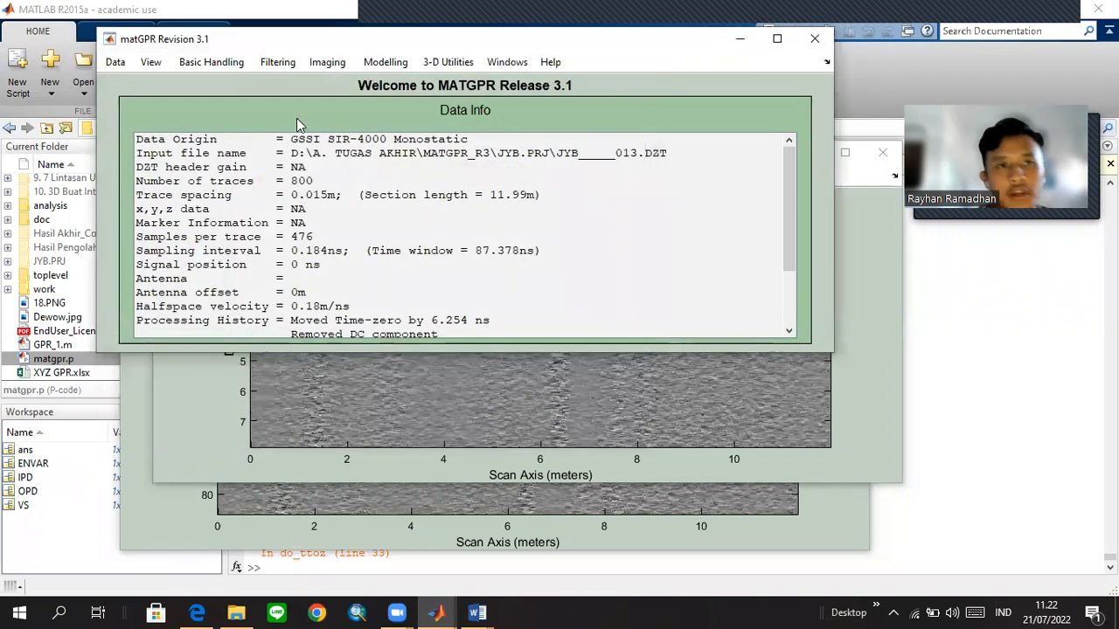
Examine the traveltime section and the depth-converted section in turn and look over the available imaging operations.
left_click(858, 497)
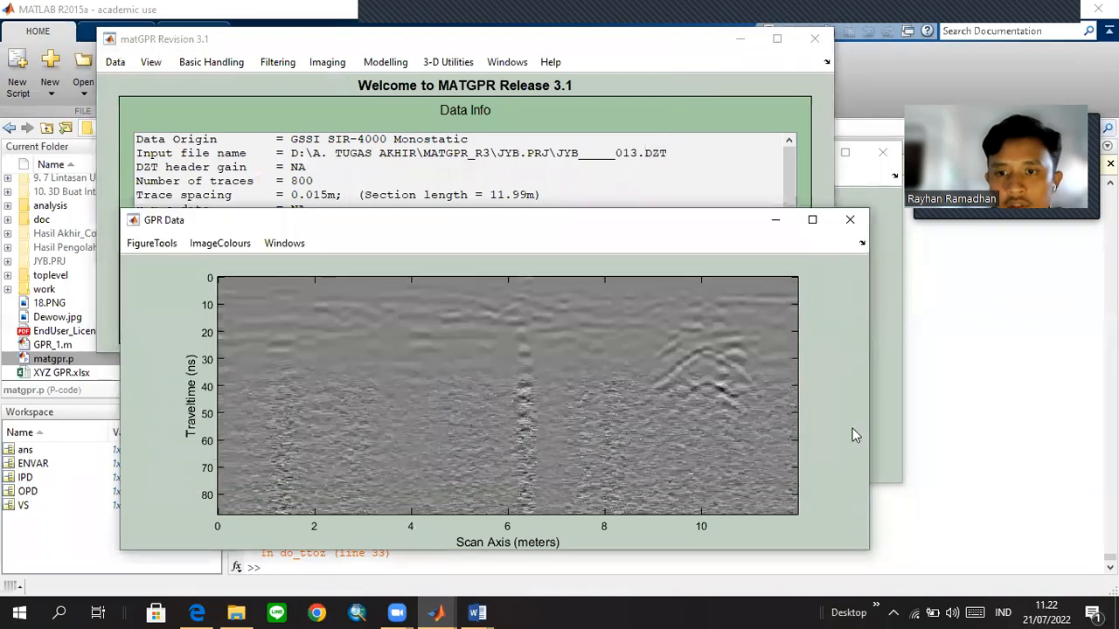
left_click(895, 354)
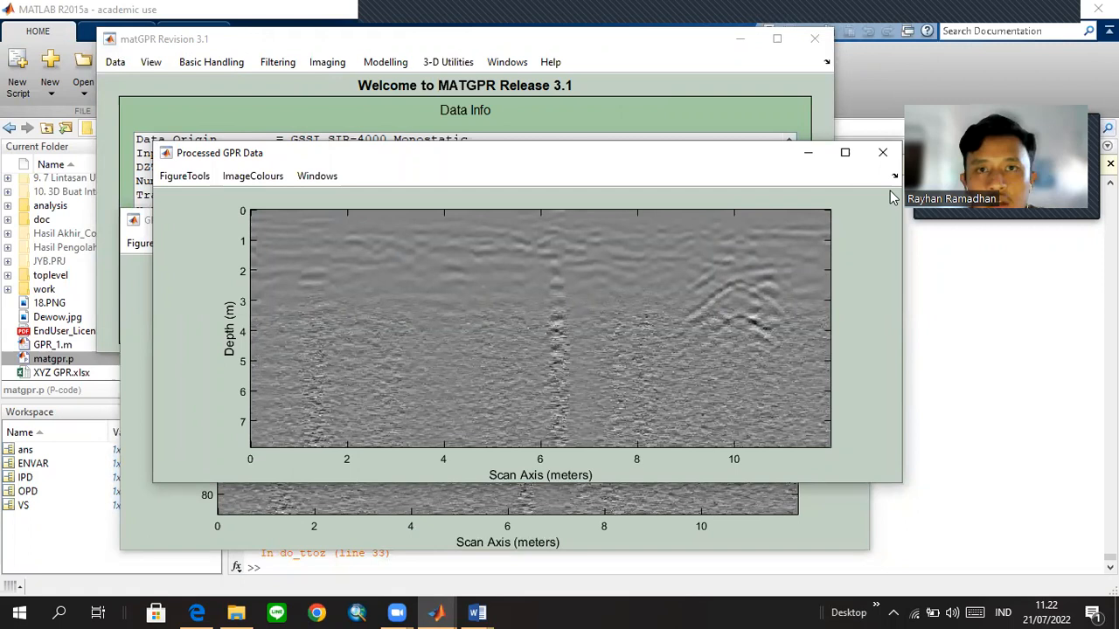
left_click(117, 63)
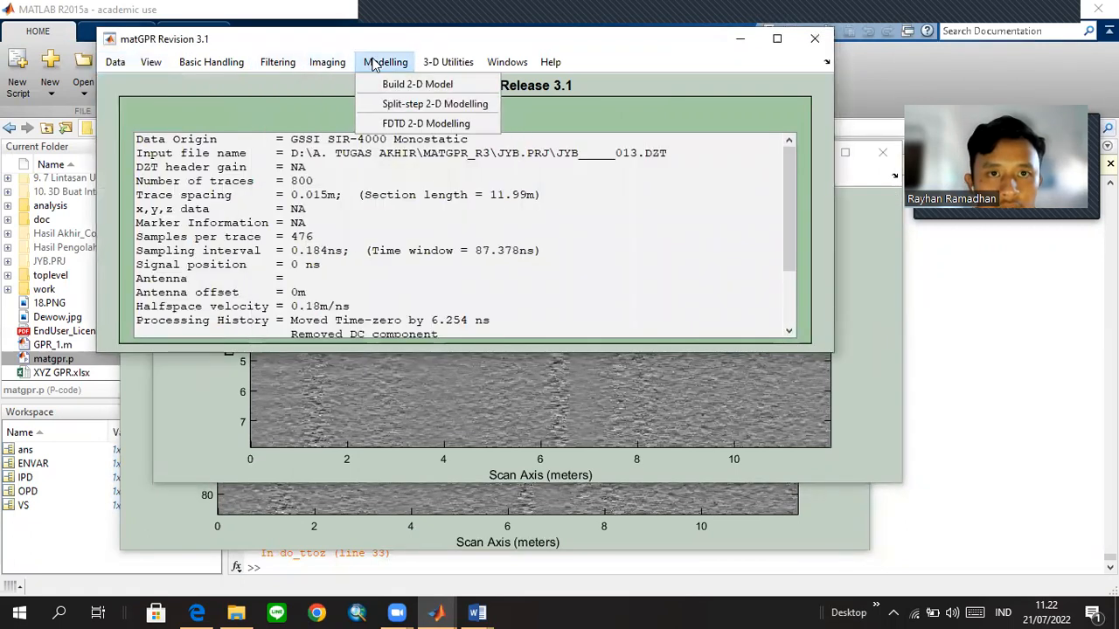
mouse_move(339, 65)
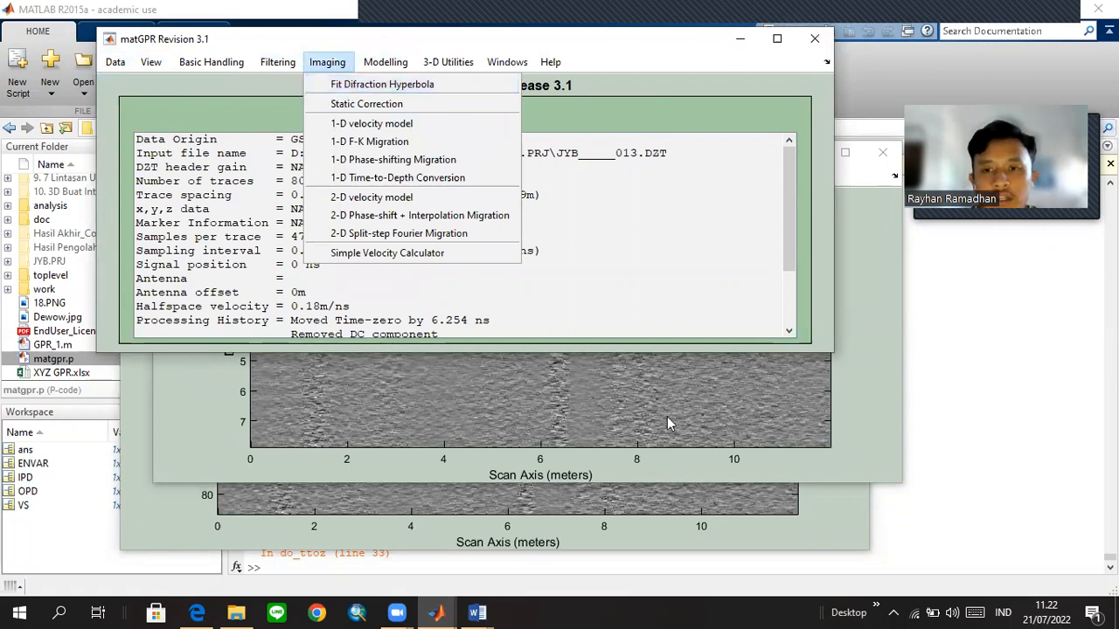
left_click(861, 459)
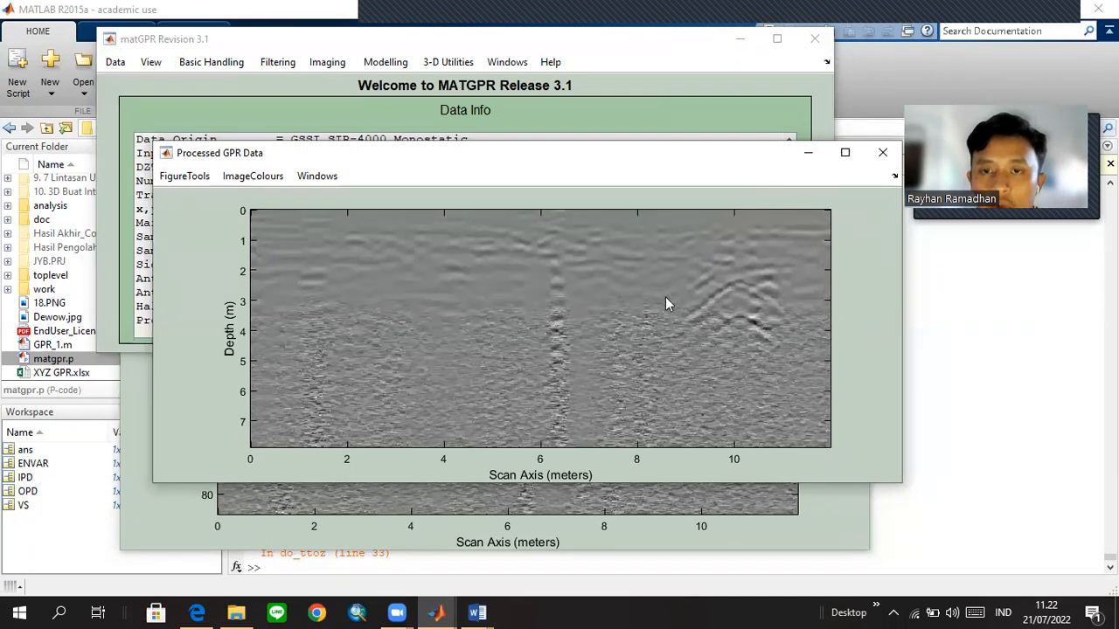
left_click(324, 64)
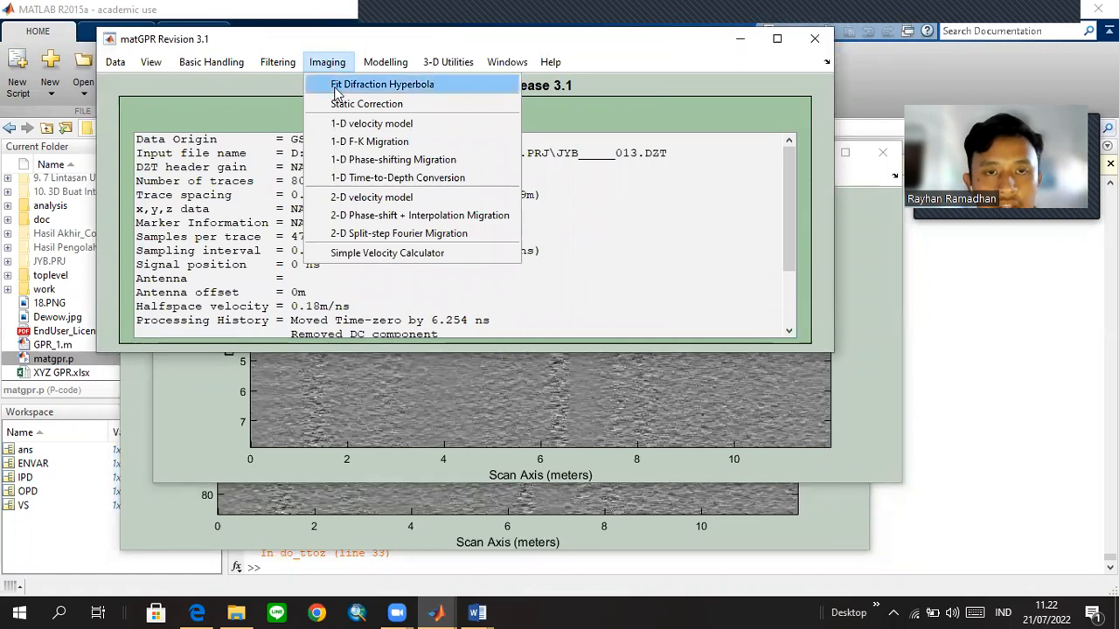
left_click(122, 77)
left_click(114, 64)
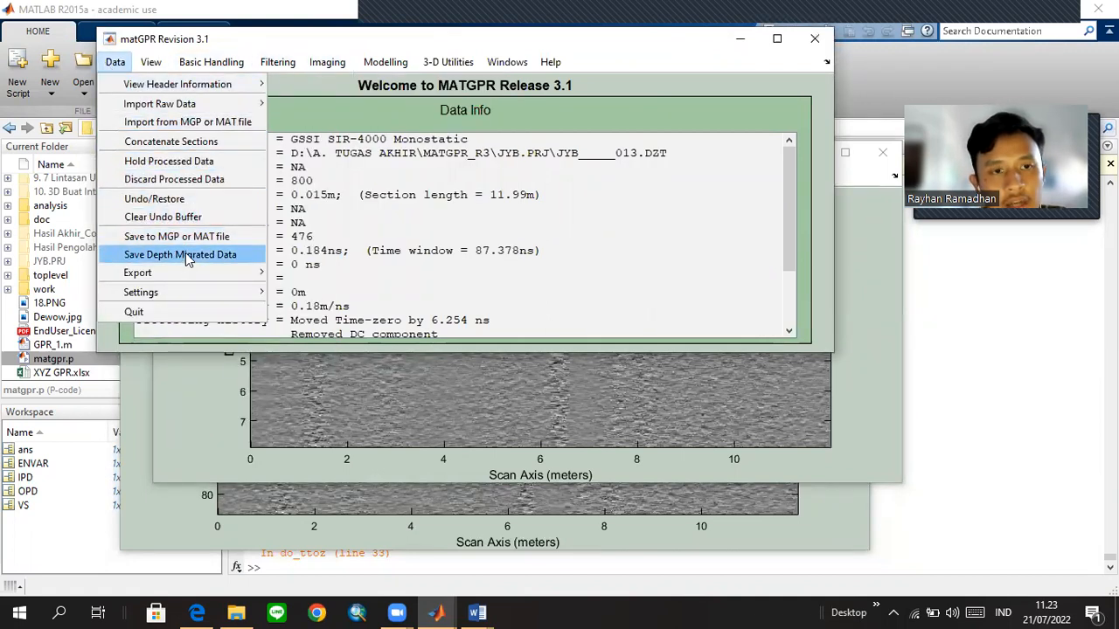
left_click(265, 421)
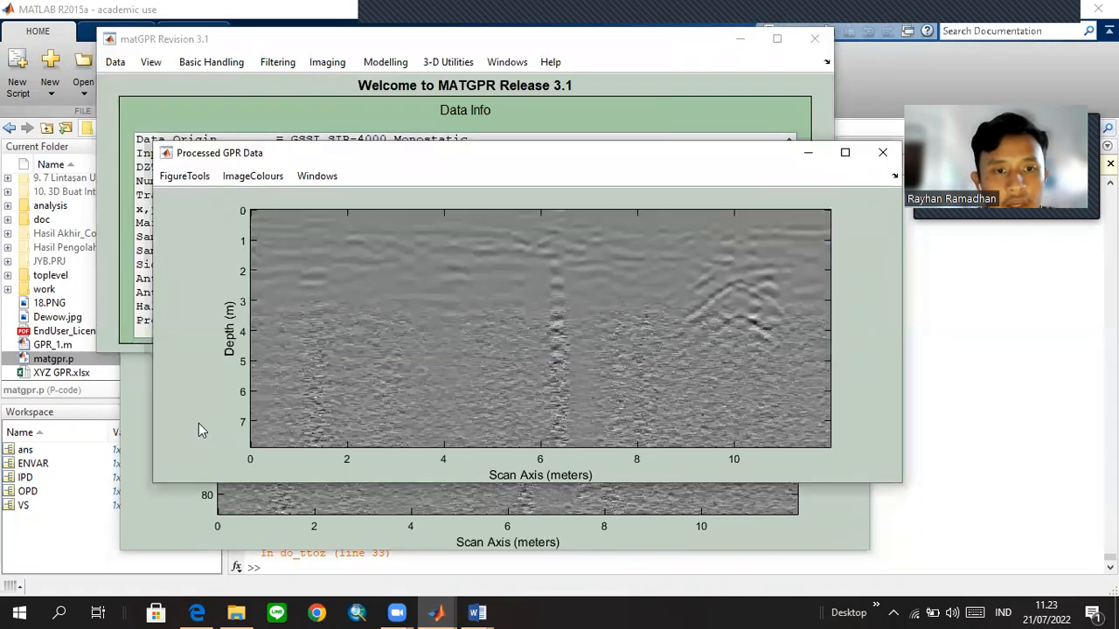
left_click(116, 62)
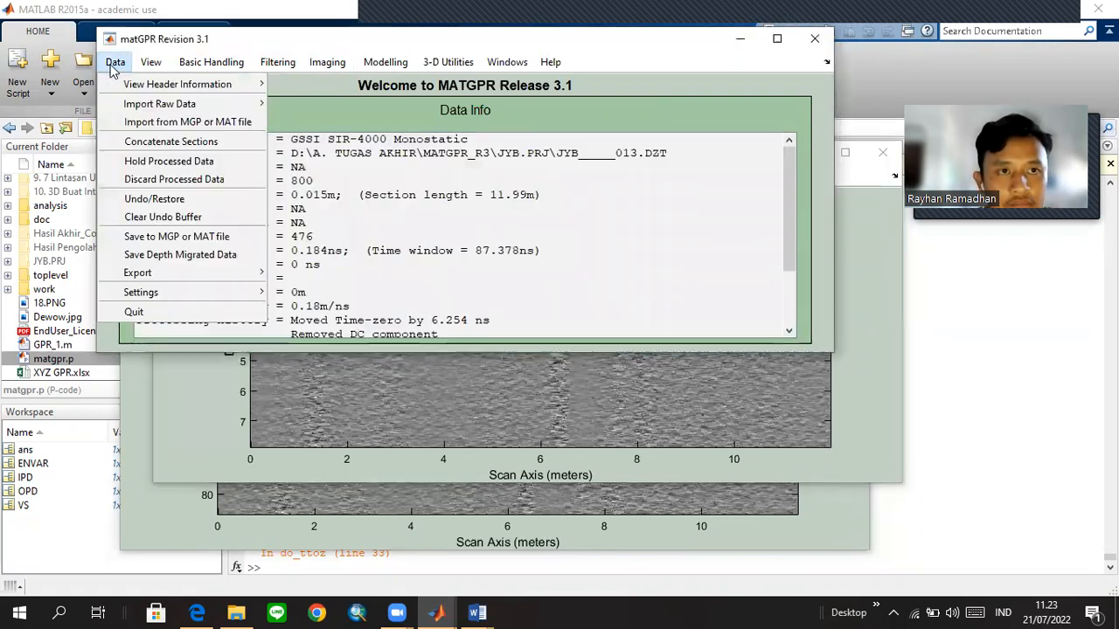
left_click(183, 237)
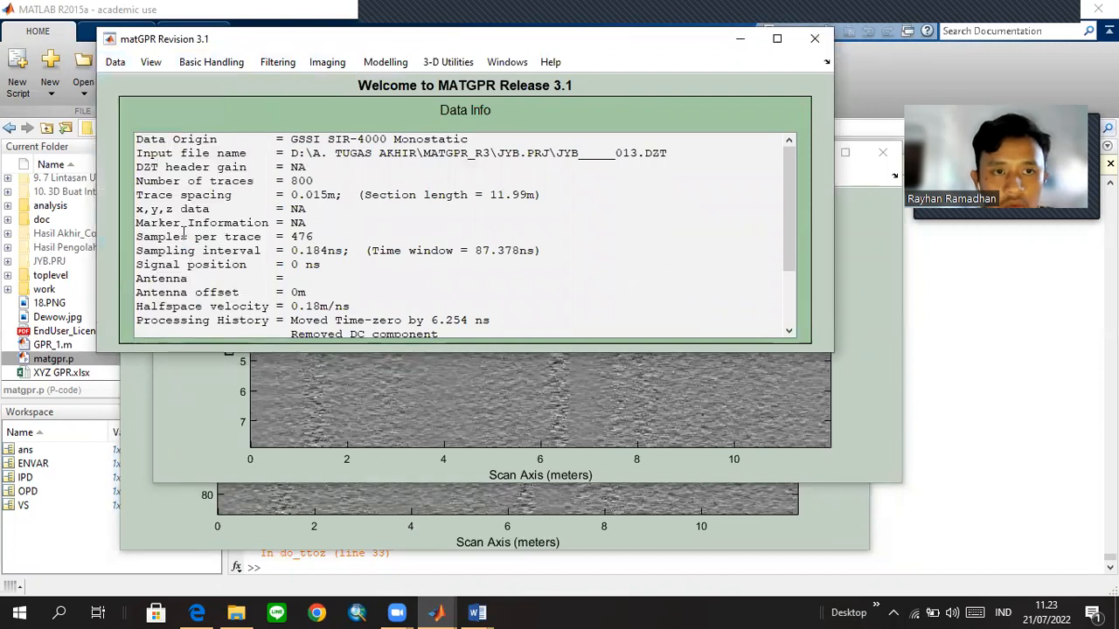
left_click(248, 91)
scroll(289, 262, "down", 3)
left_click(293, 235)
double_click(293, 234)
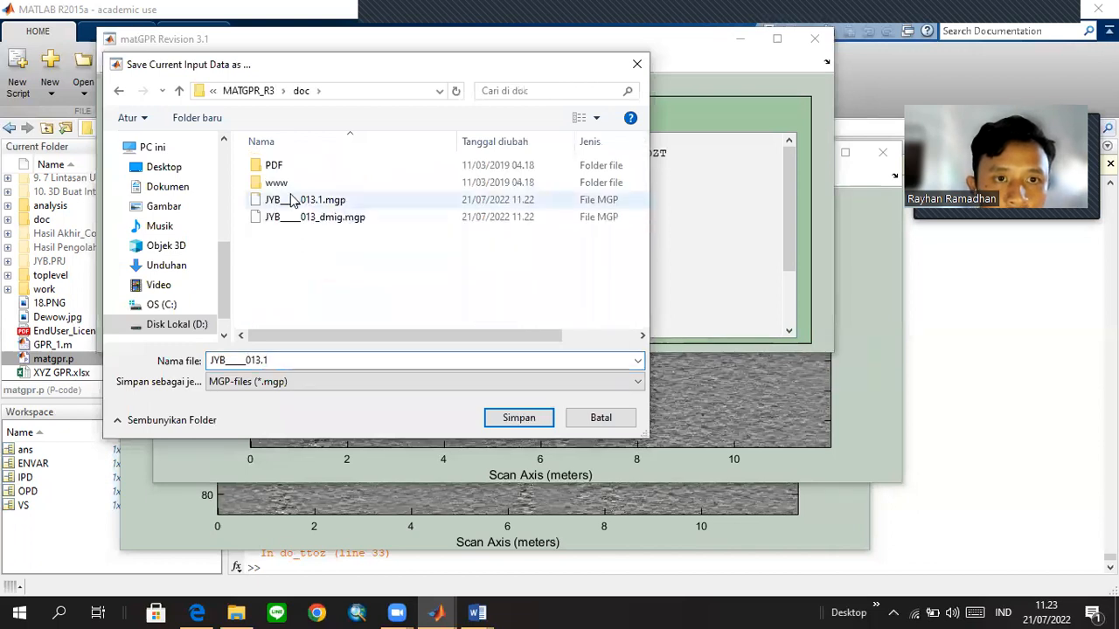
left_click(295, 202)
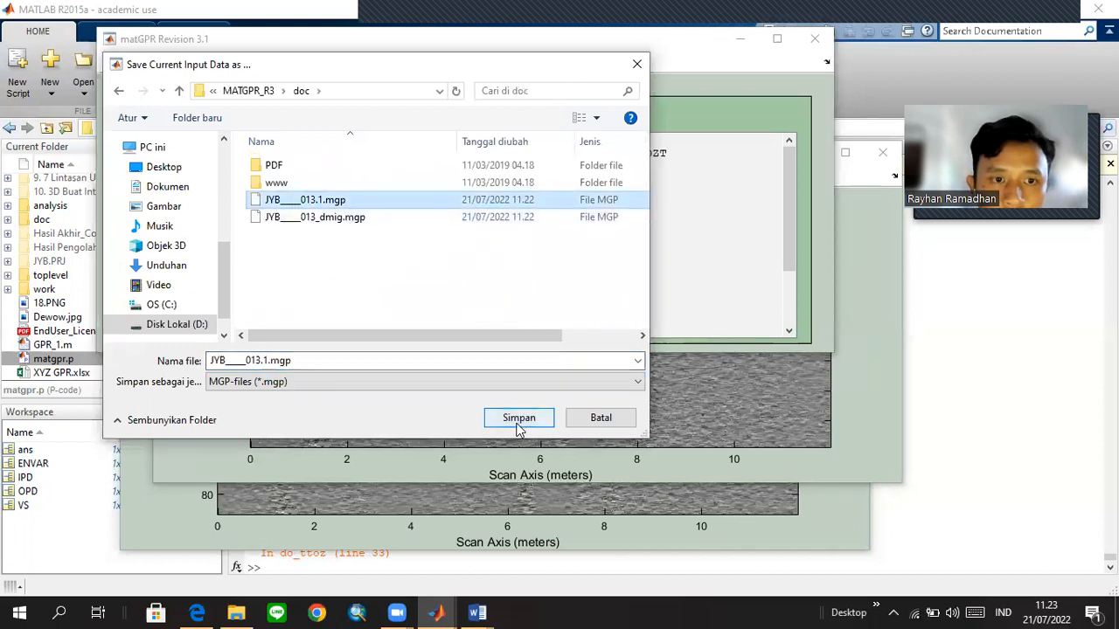
left_click(601, 419)
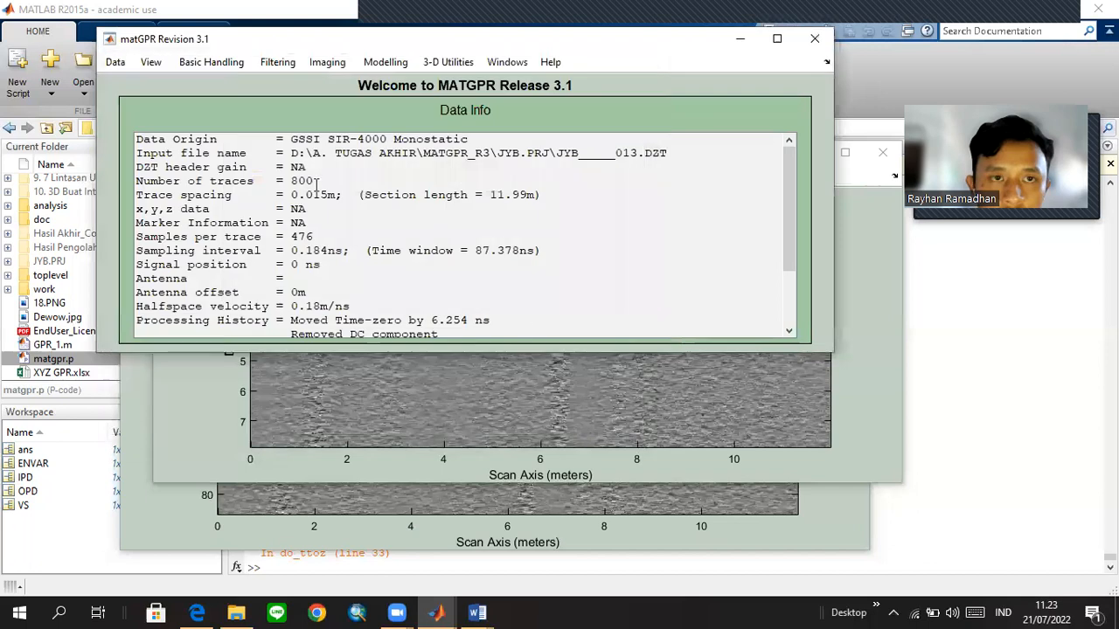
Import the saved MGP file JYB____013.1.mgp from the doc folder of MATGPR_R3 as the current data.
left_click(115, 62)
mouse_move(151, 108)
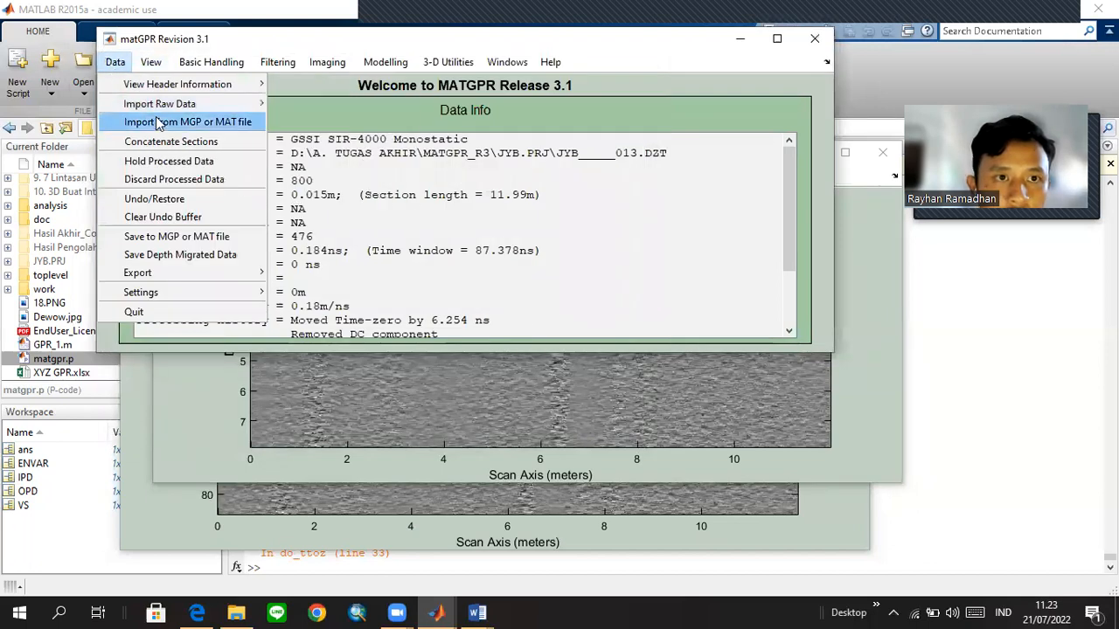
left_click(161, 121)
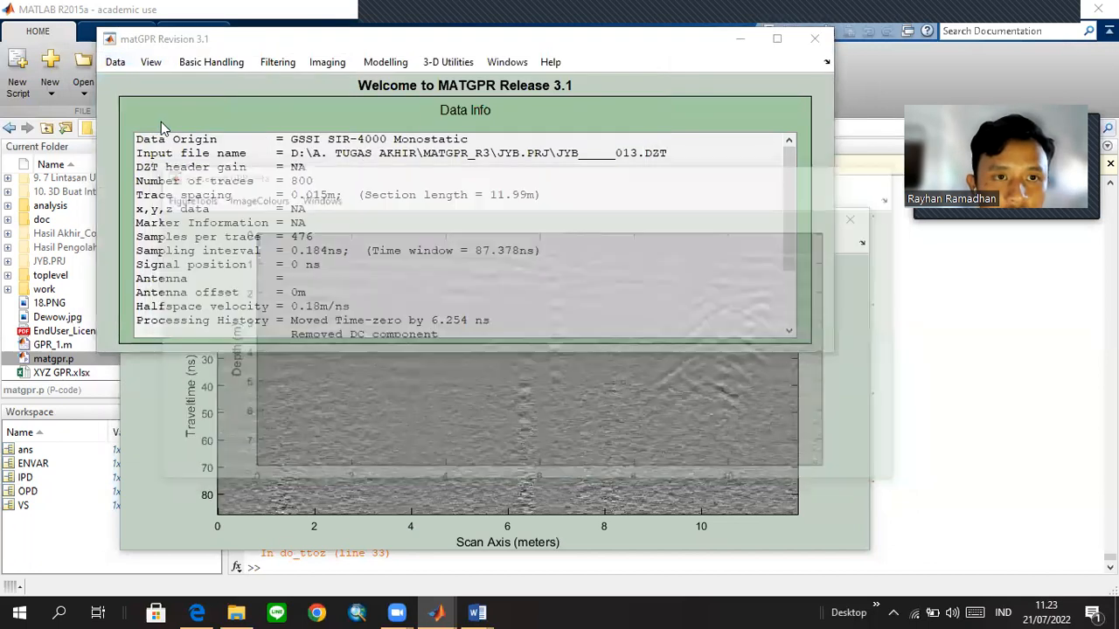
left_click(246, 94)
scroll(297, 283, "down", 1)
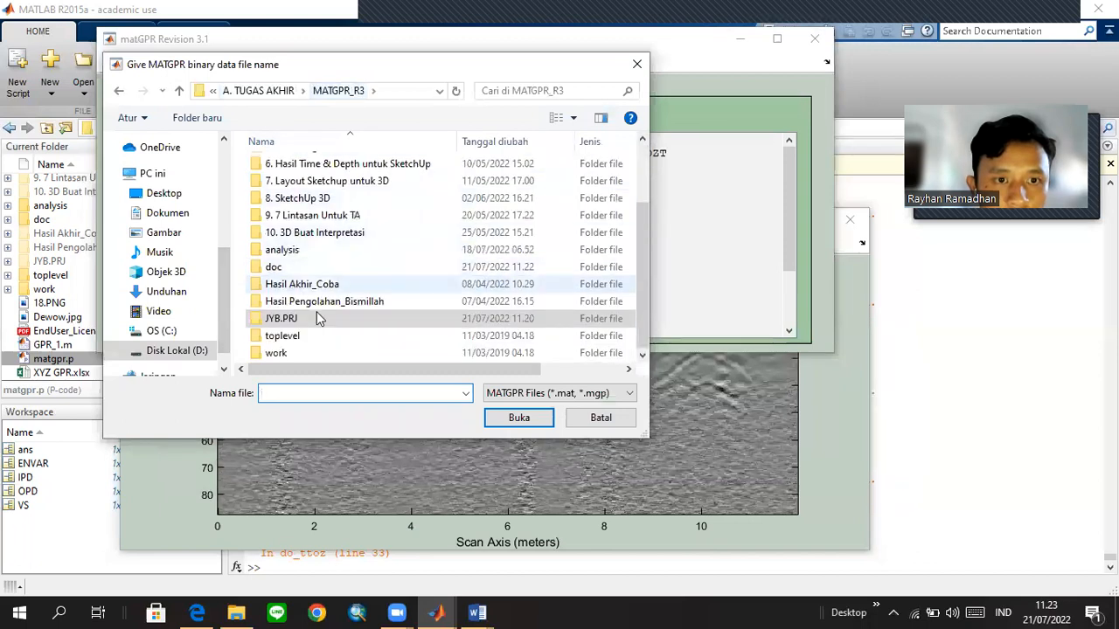
double_click(301, 266)
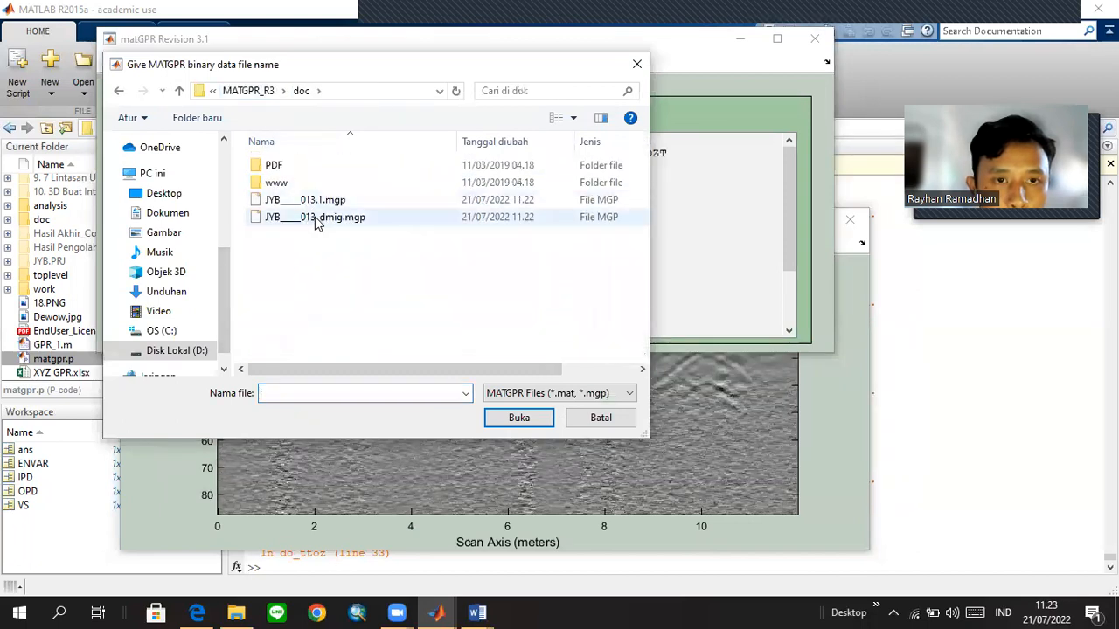
left_click(305, 199)
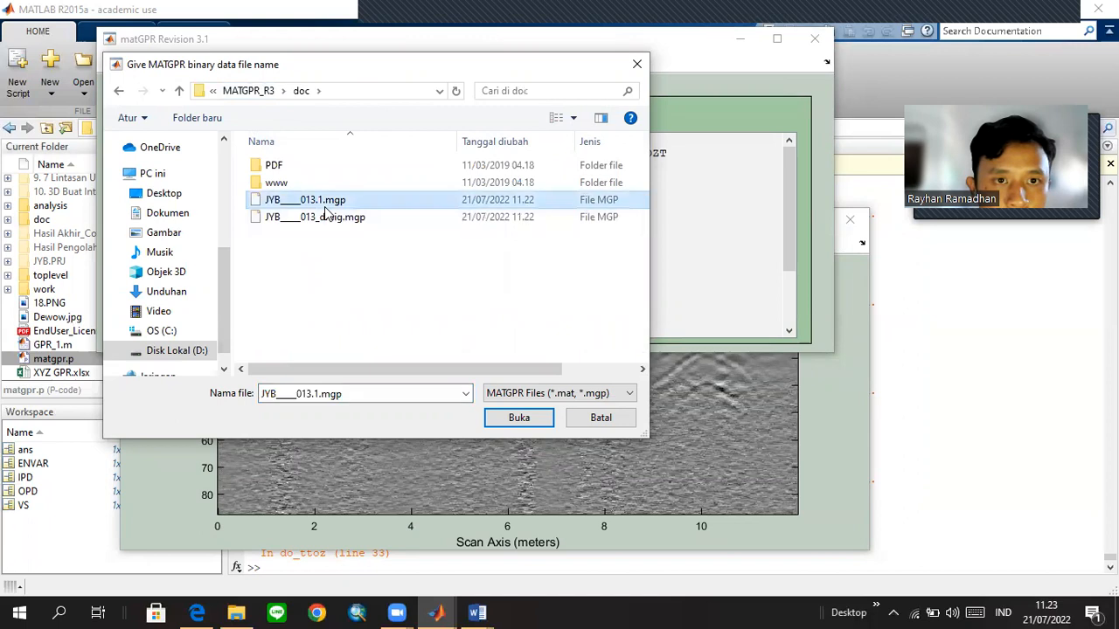
left_click(519, 417)
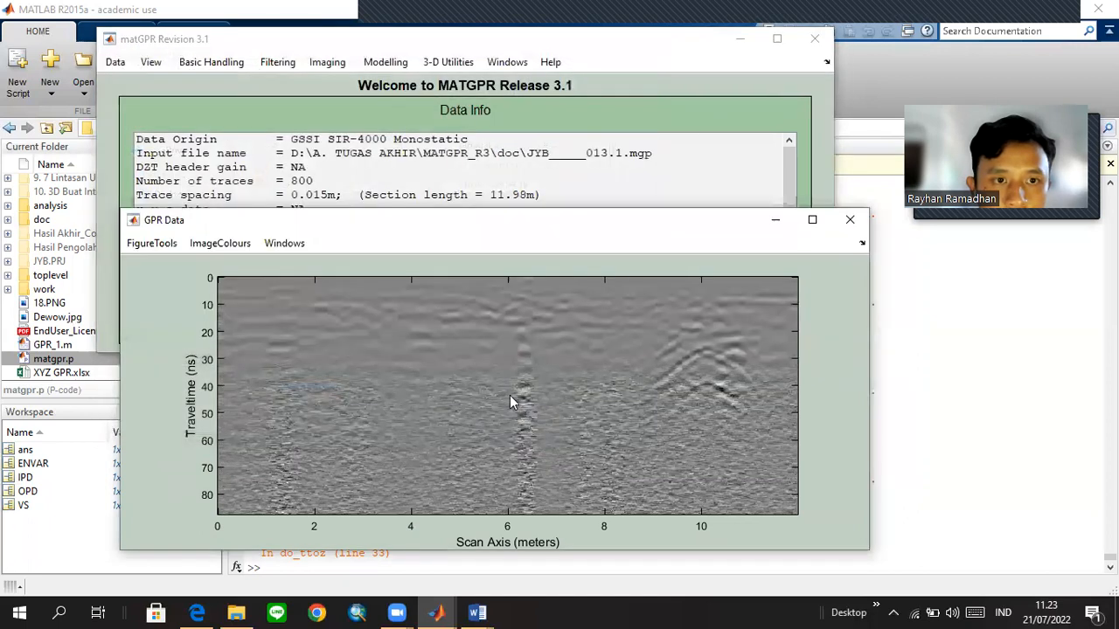
Start Fit Diffraction Hyperbola on the section and set the curve's velocity to 0.101 m/ns and depth to 1.7 m.
left_click(332, 62)
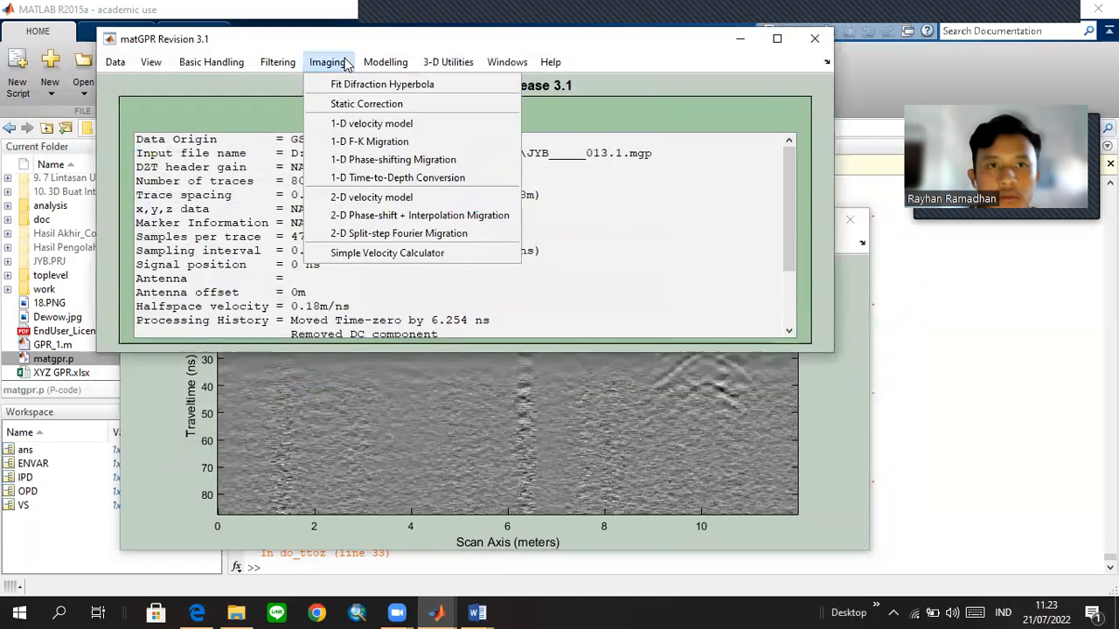
left_click(359, 84)
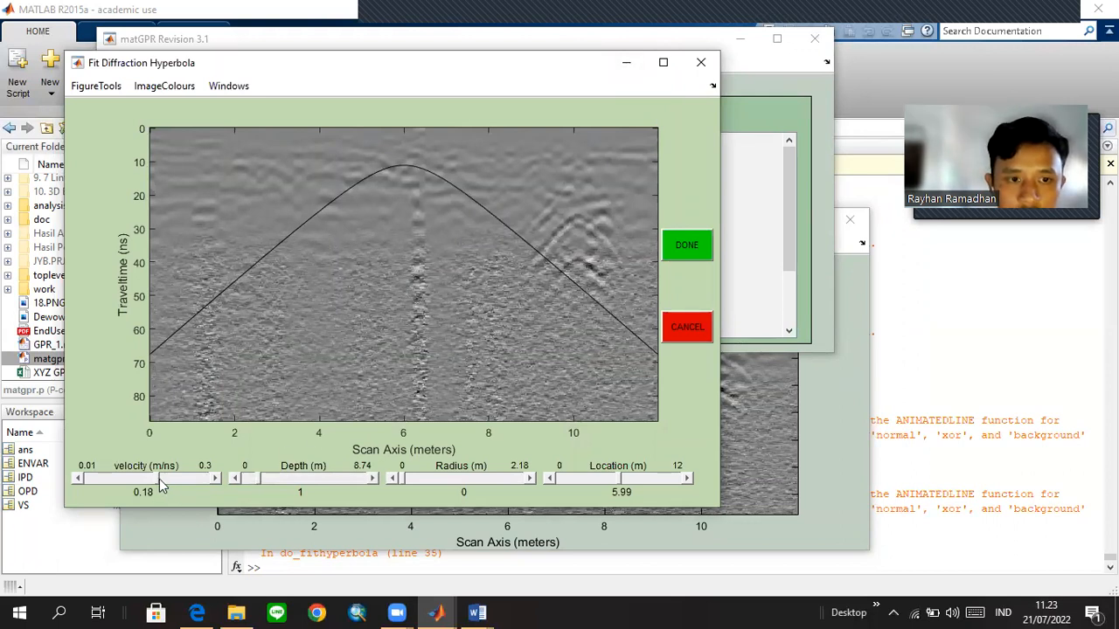
left_click_drag(159, 479, 114, 482)
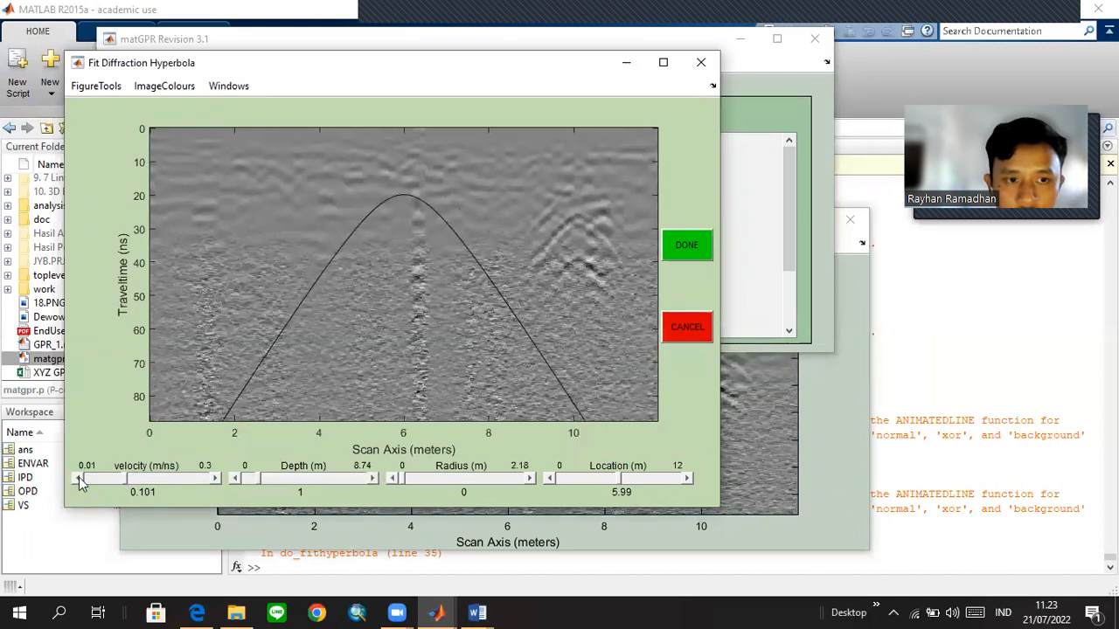
left_click(272, 483)
mouse_move(272, 482)
left_mouse_down()
mouse_move(260, 483)
mouse_move(272, 480)
left_mouse_up()
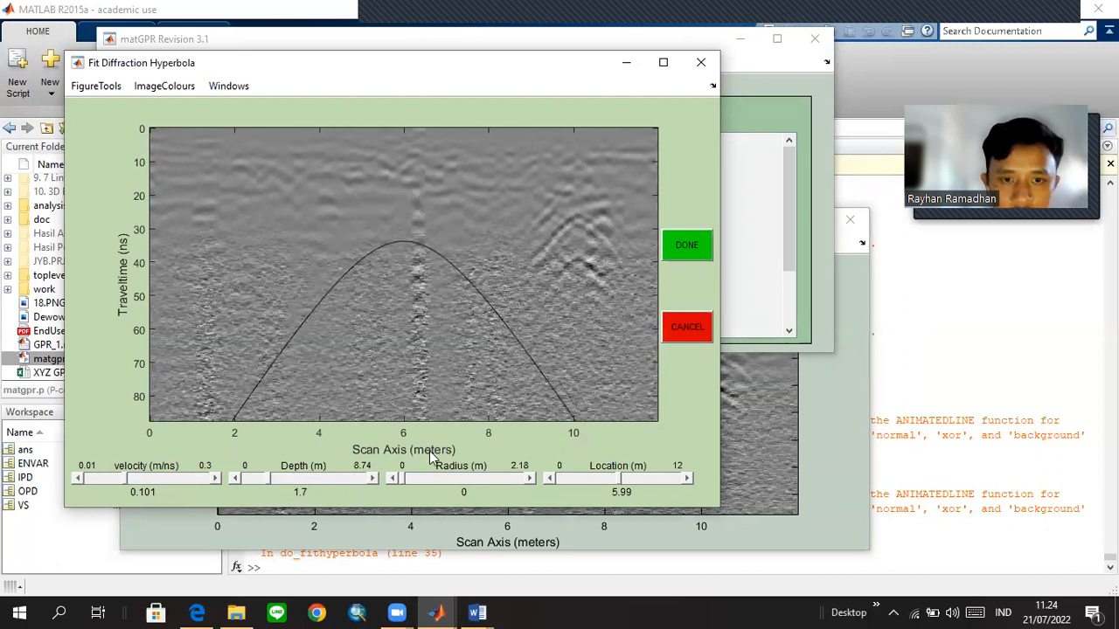
Set the hyperbola's radius to 0.47 m and its location to about 10.1 m, centring it over the diffraction.
left_click_drag(408, 481, 431, 479)
left_click_drag(434, 480, 428, 480)
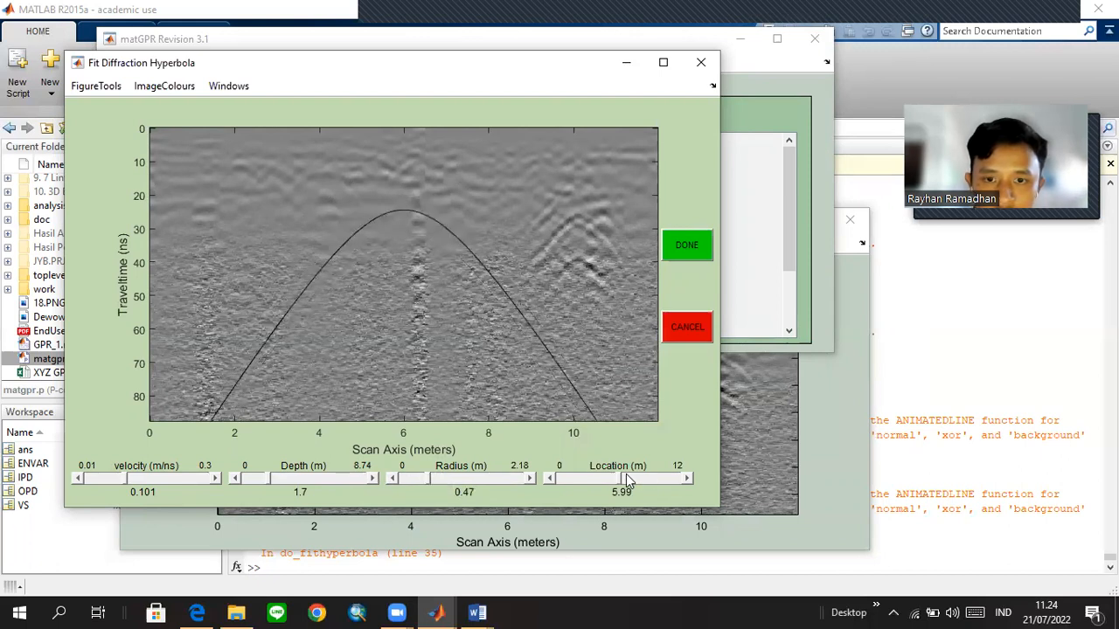
left_click_drag(638, 479, 668, 478)
left_click(547, 480)
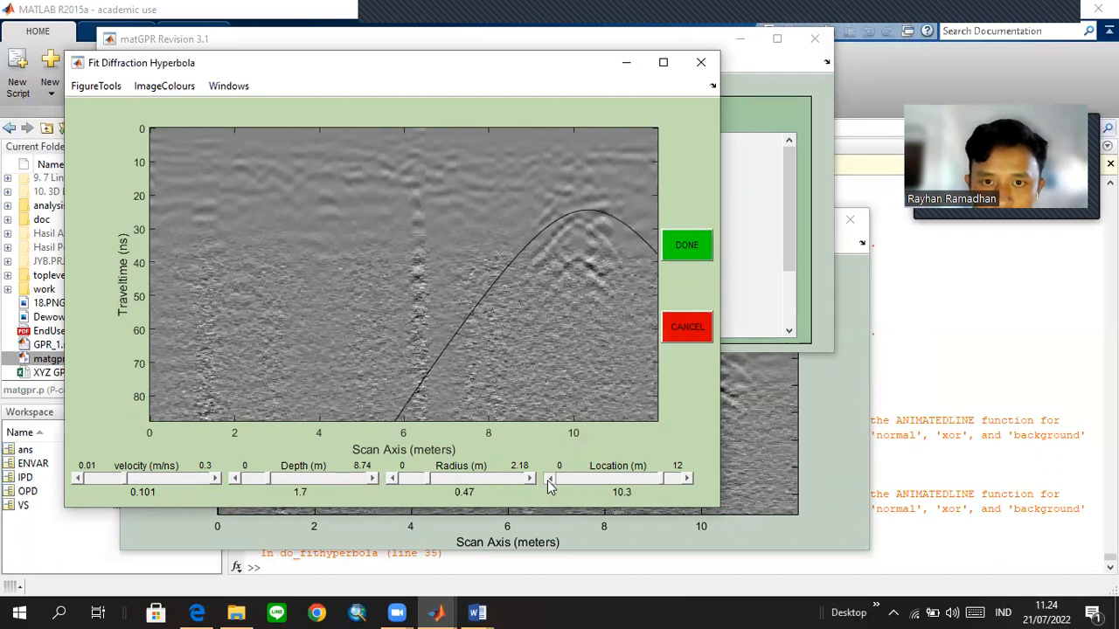
left_click(547, 480)
left_click(547, 480)
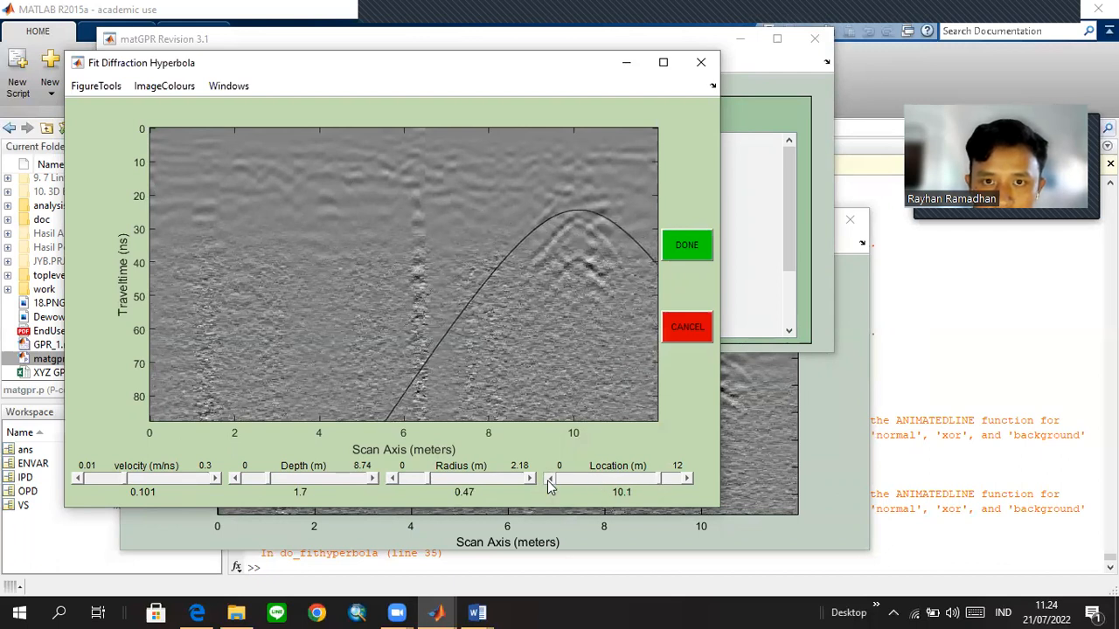
Reduce the fitted hyperbola's radius to about 0.37 m.
left_click(397, 479)
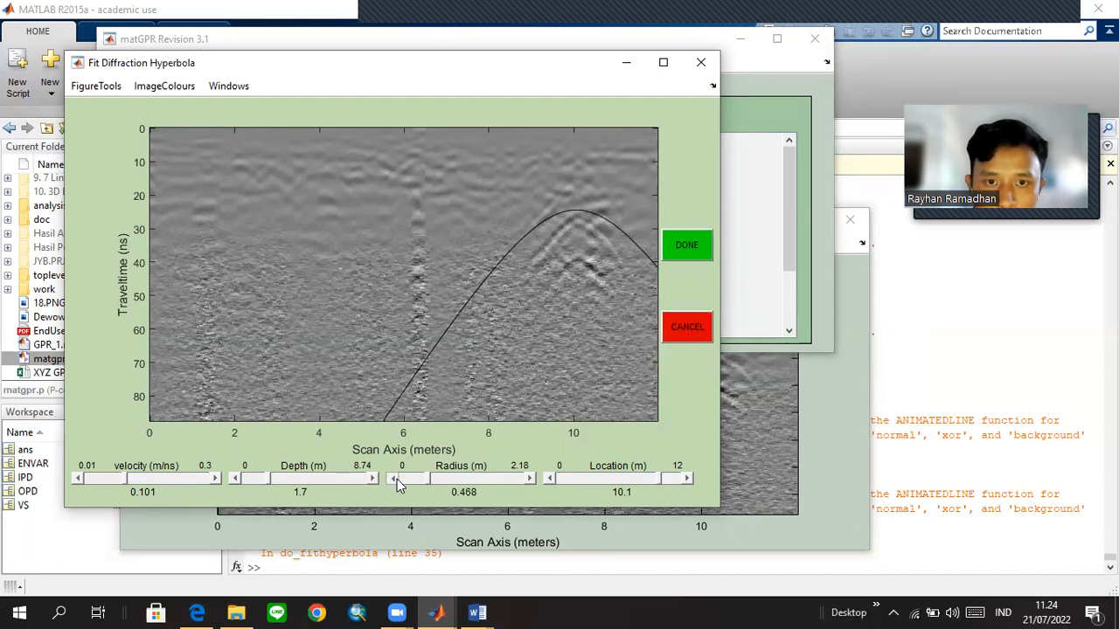
left_click(397, 479)
left_click(396, 479)
left_click(397, 479)
left_click(396, 479)
left_click(396, 479)
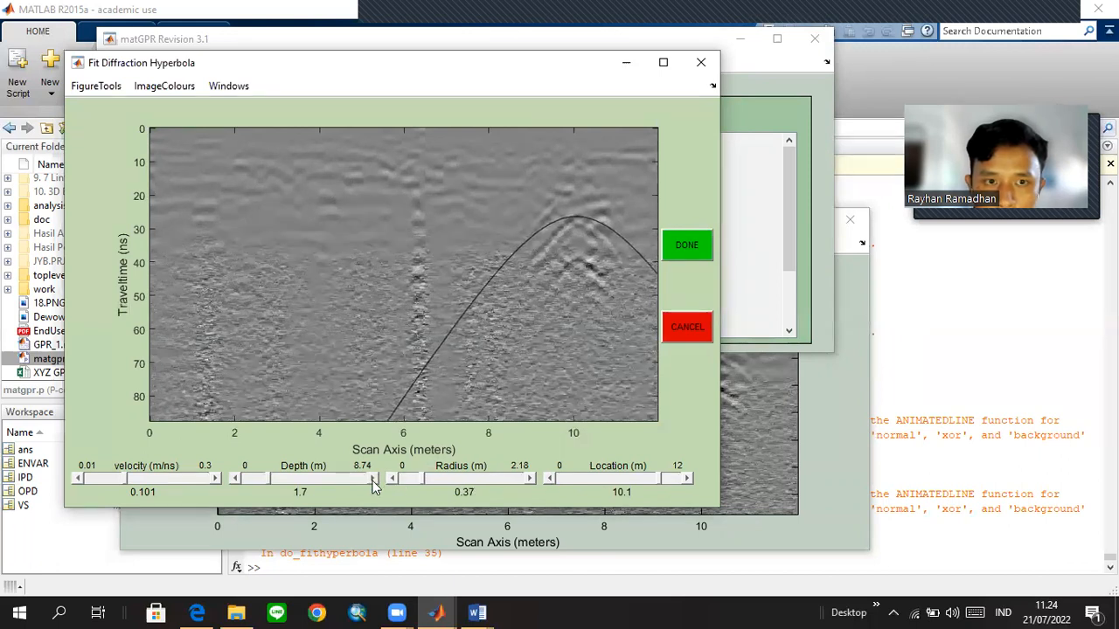
Lower the fitted hyperbola's velocity to 0.0724 m/ns.
left_click(80, 479)
left_click(81, 479)
left_click(81, 479)
left_click(81, 479)
left_click(80, 479)
left_click(80, 479)
left_click(80, 479)
left_click(81, 478)
left_click(82, 478)
left_click_drag(117, 478, 114, 478)
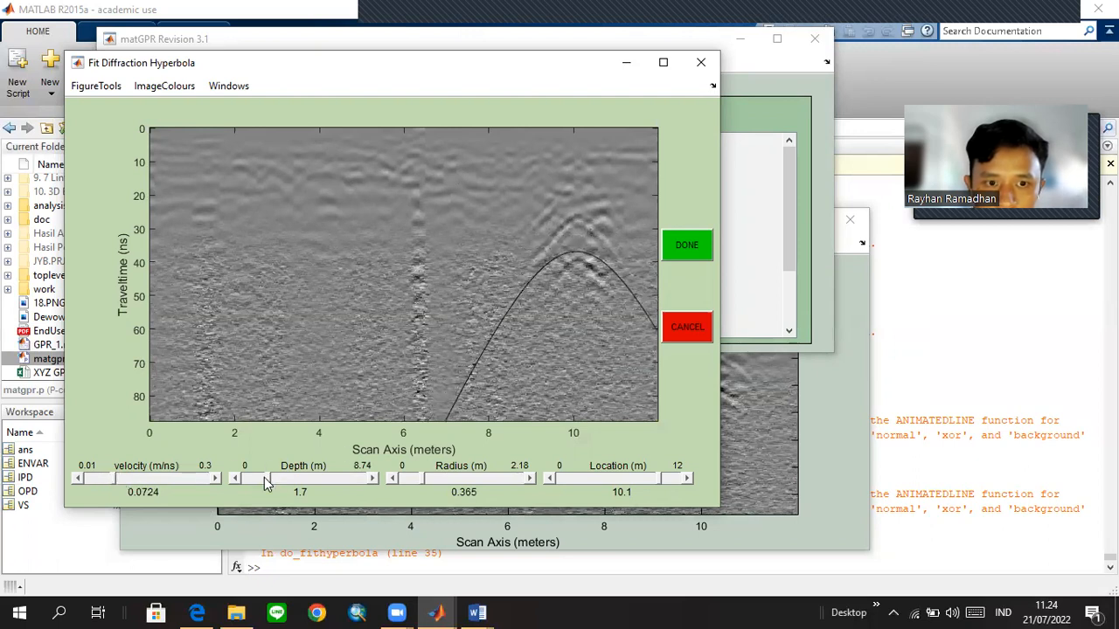
Set the hyperbola's depth to 1.4 m and radius to 0.357 m, and nudge its location slightly forward near 10.1 m.
left_click_drag(264, 477, 258, 478)
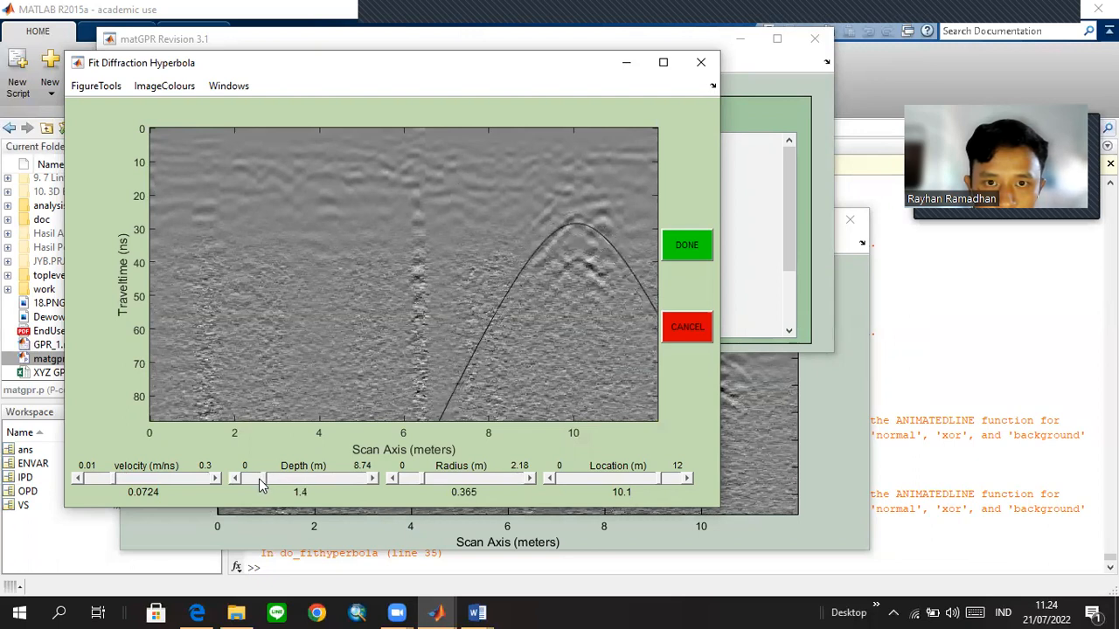
left_click(530, 478)
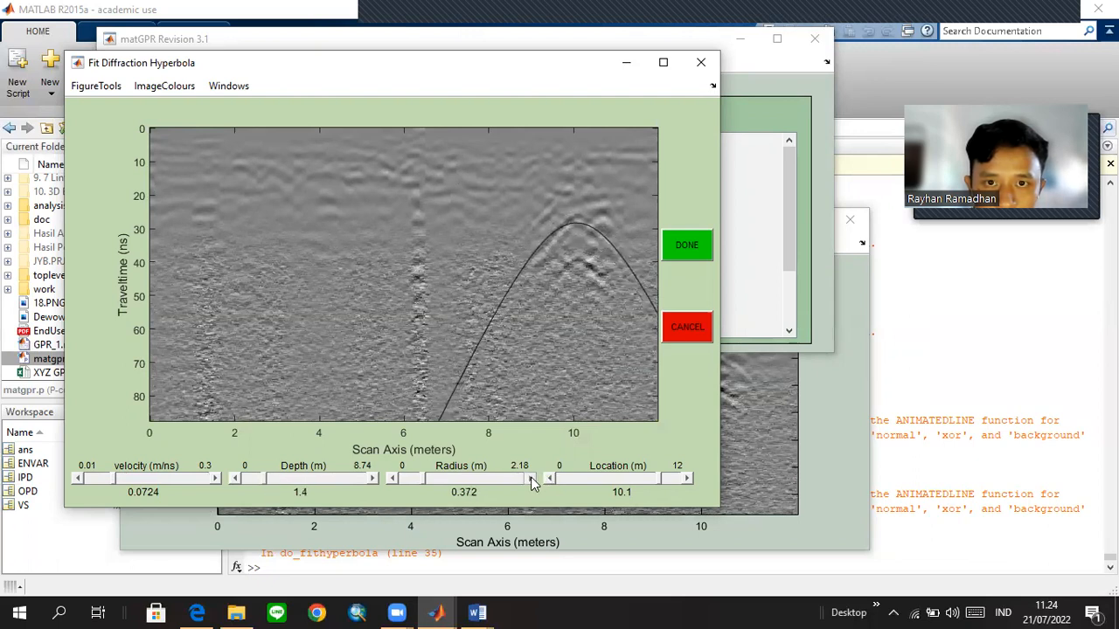
left_click(392, 479)
left_click(393, 478)
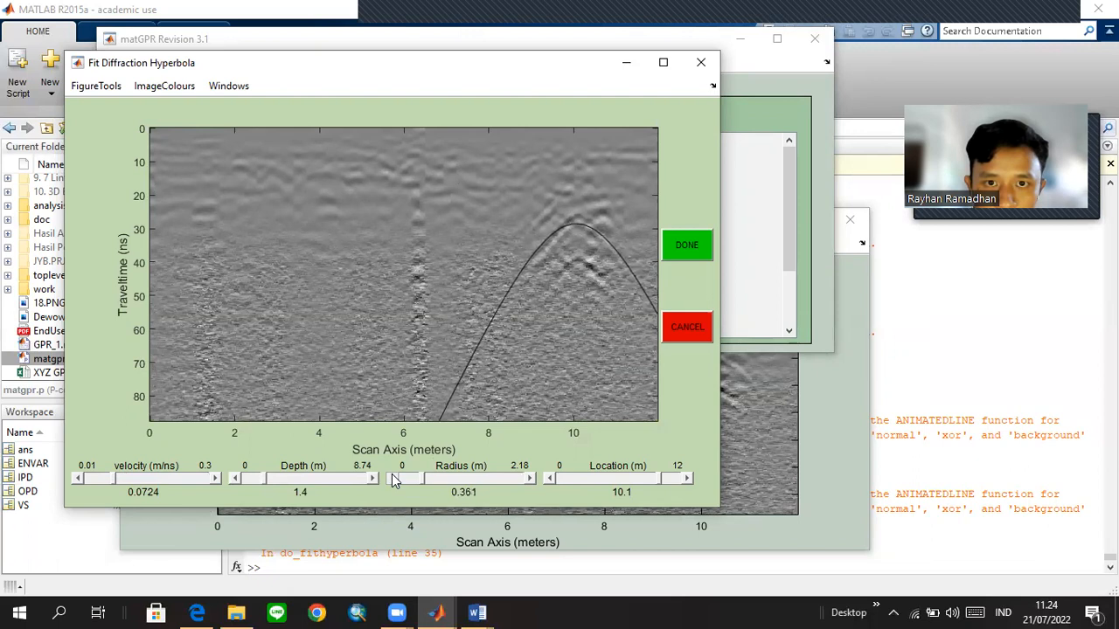
left_click(687, 478)
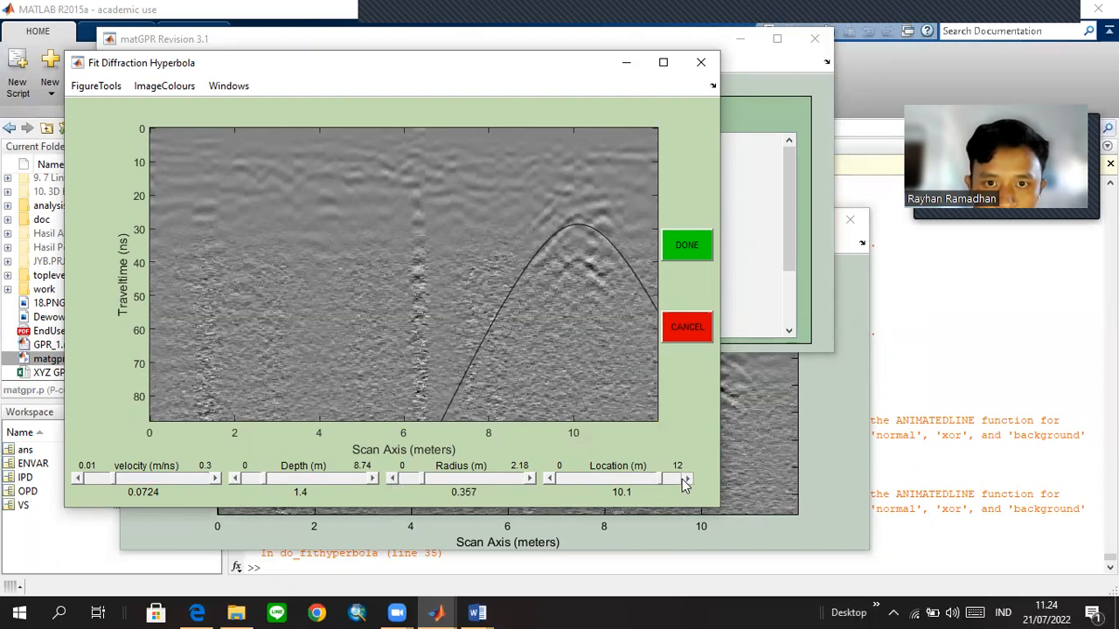
Refine the hyperbola to a depth of 1.35 m and a radius of 0.335 m, and accept the fit.
left_click(234, 478)
left_click(234, 478)
left_click(234, 478)
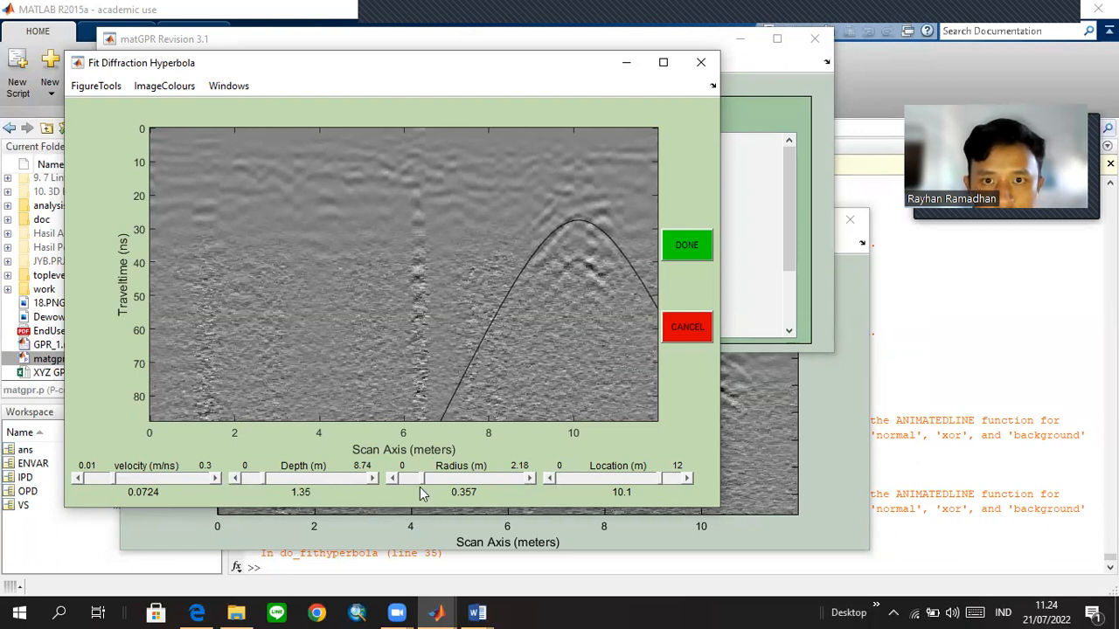
left_click(531, 479)
left_click(531, 480)
left_click(392, 479)
left_click(391, 479)
left_click(392, 479)
left_click(391, 479)
left_click(391, 480)
left_click(392, 480)
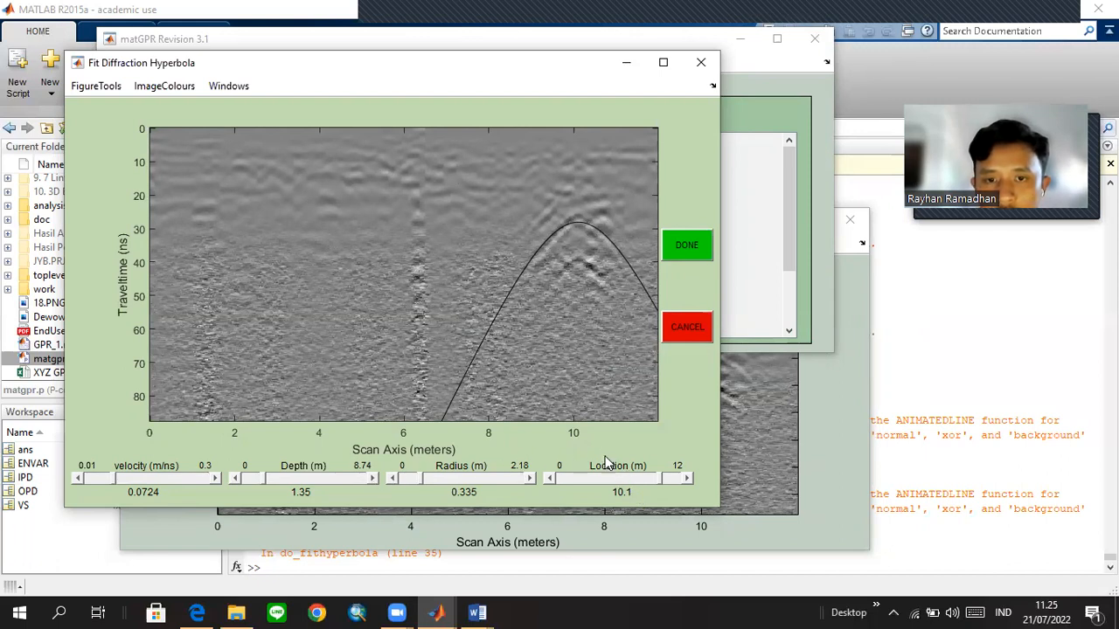
left_click(683, 251)
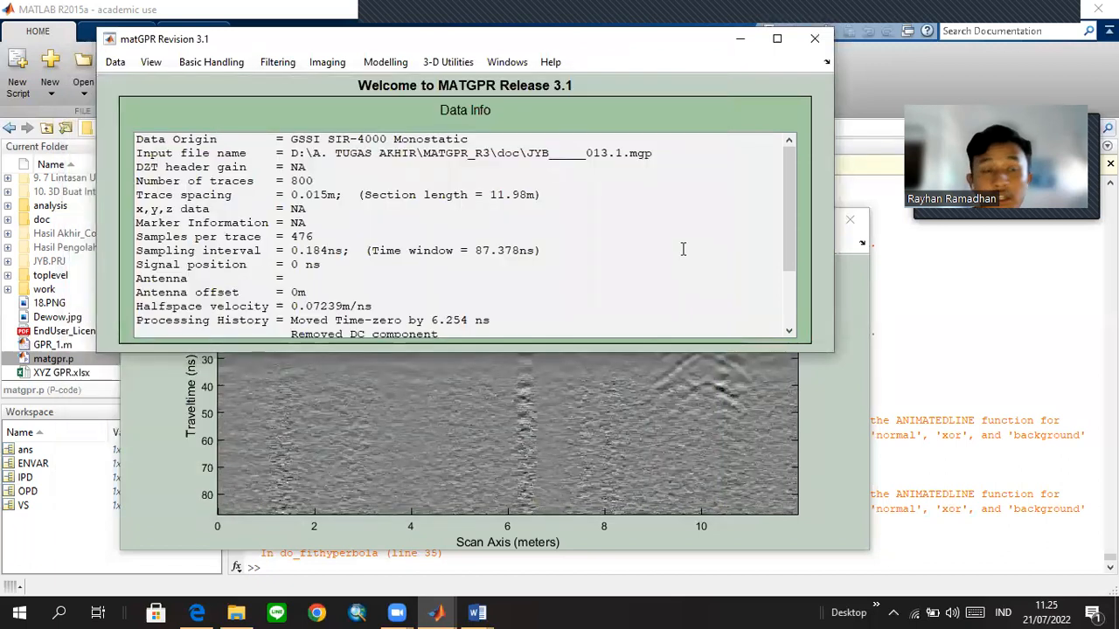
left_click(858, 389)
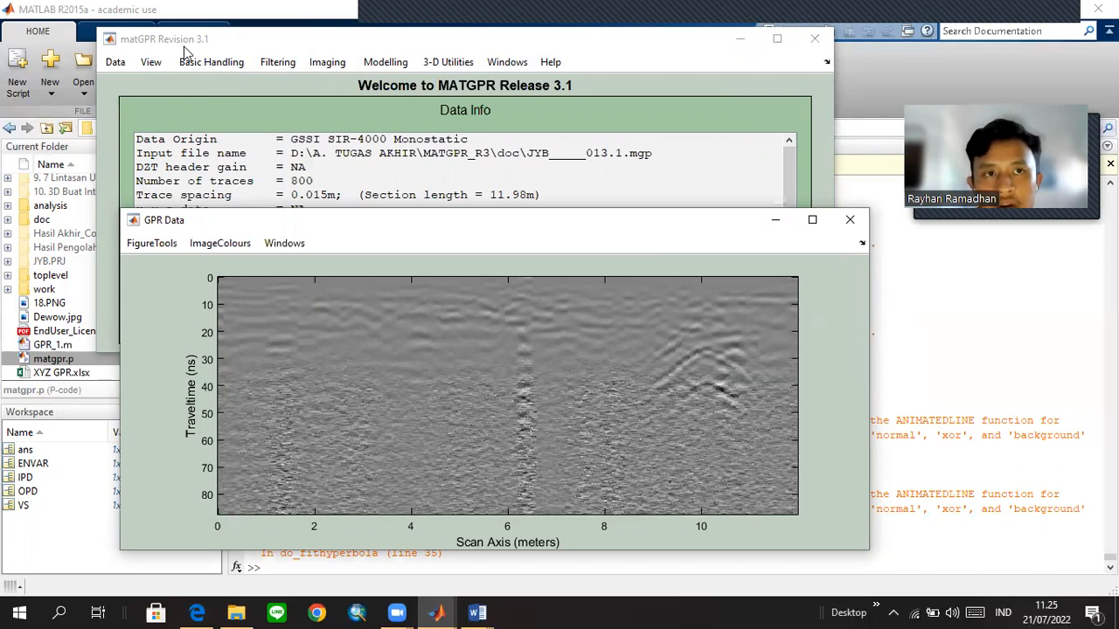
left_click(116, 62)
left_click(283, 44)
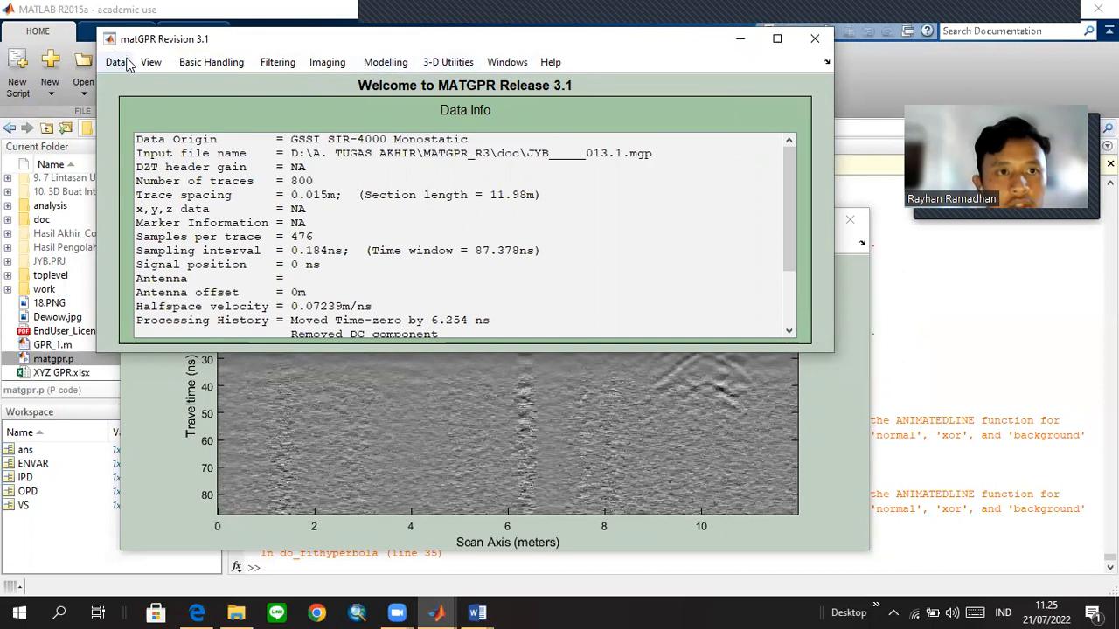
left_click(221, 62)
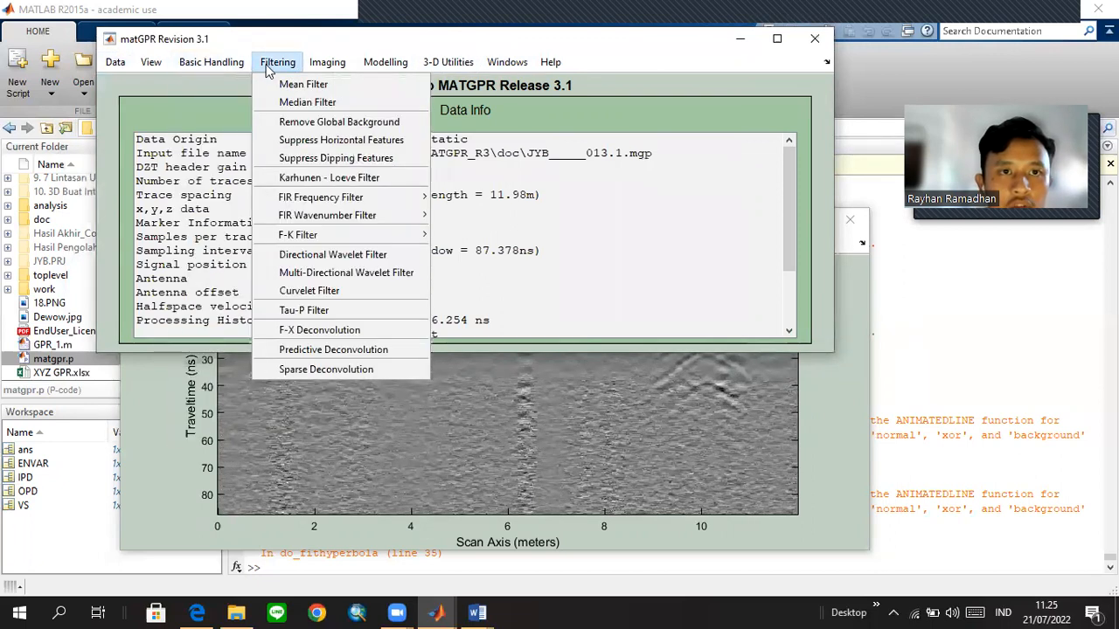
mouse_move(206, 62)
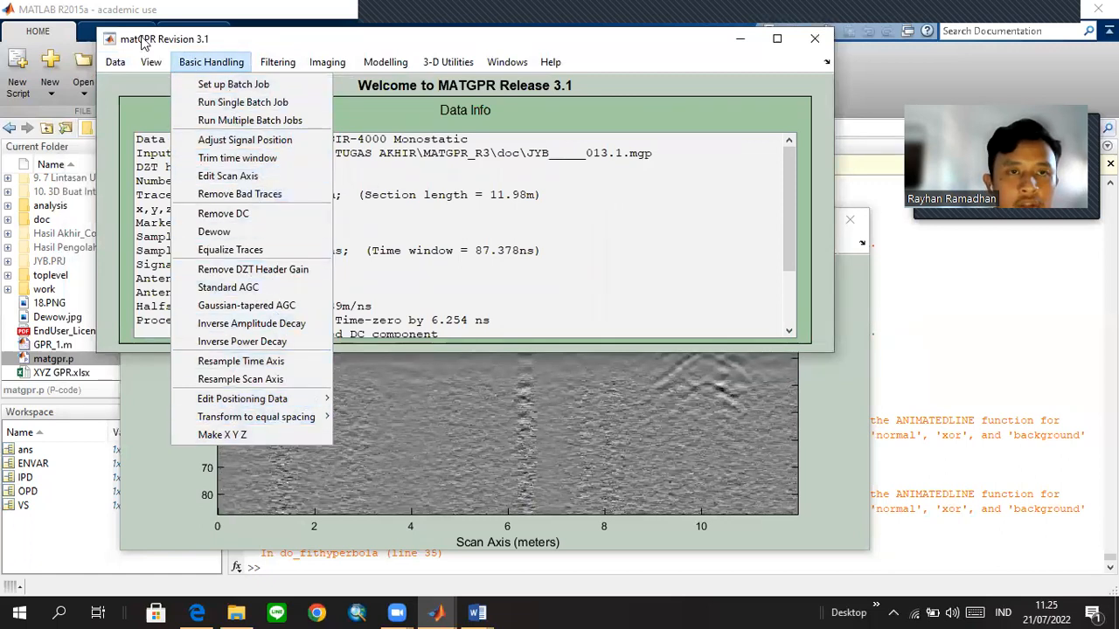
mouse_move(150, 63)
left_click(365, 41)
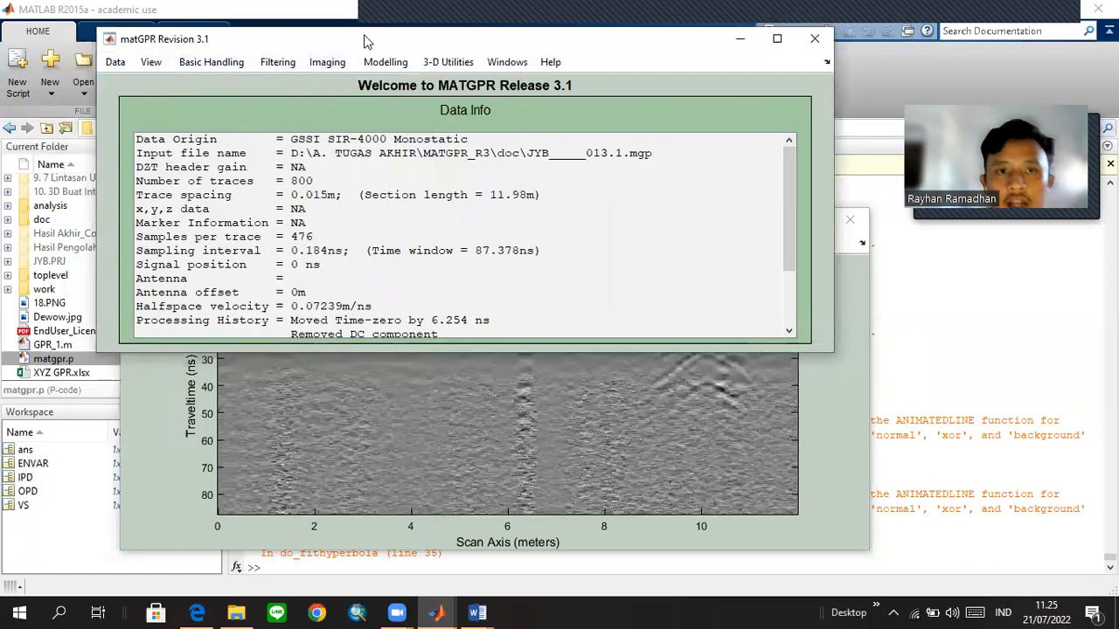